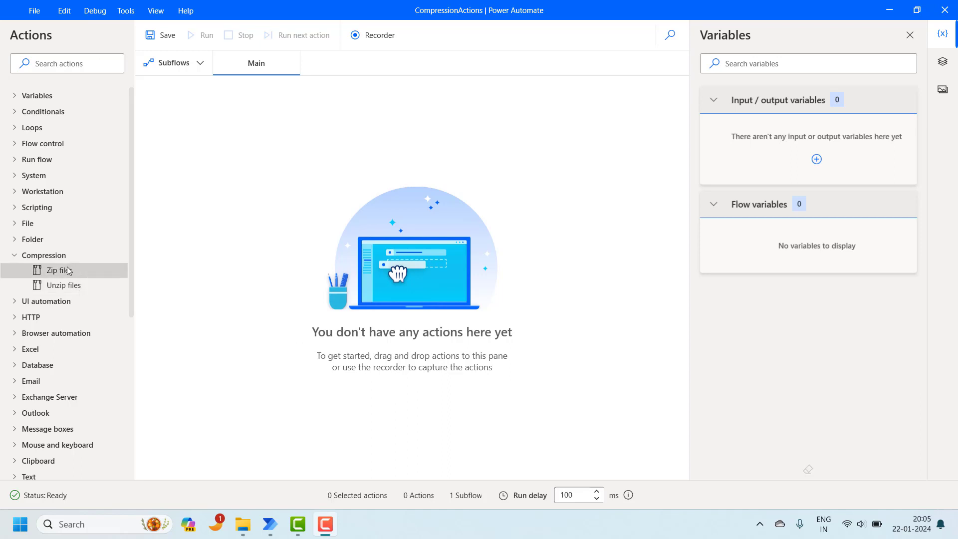
Step: Drop a Zip files action into the Main flow and focus its Archive path field
drag(69, 269, 243, 138)
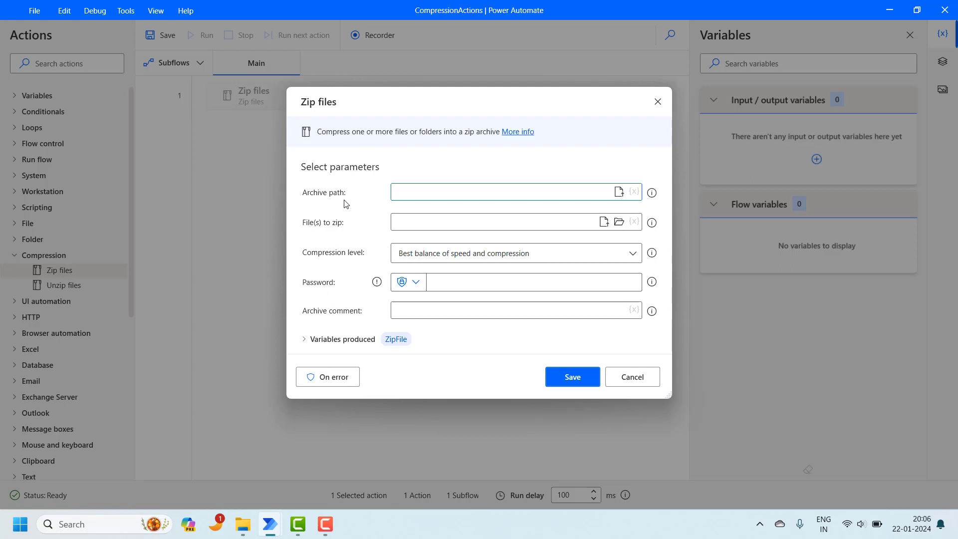
click(433, 191)
Step: Copy the D:\Power Automate path from File Explorer's address bar and return to the Zip files dialog
mouse_move(242, 523)
click(262, 454)
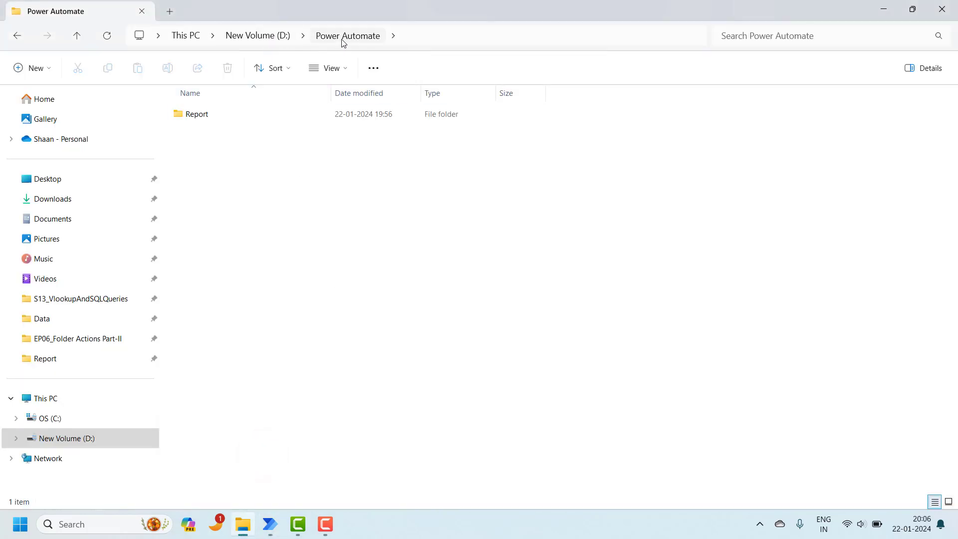
click(259, 197)
click(434, 38)
key(ctrl+c)
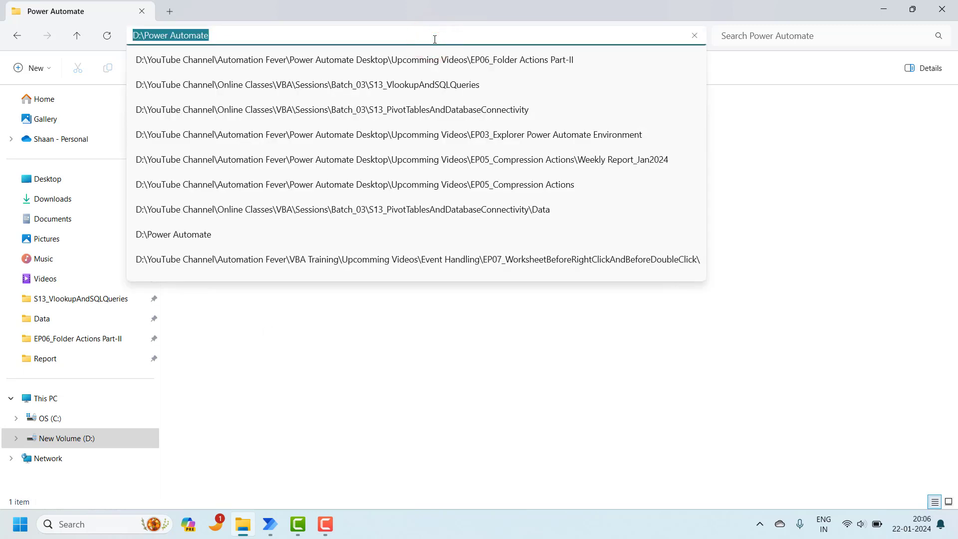
click(265, 458)
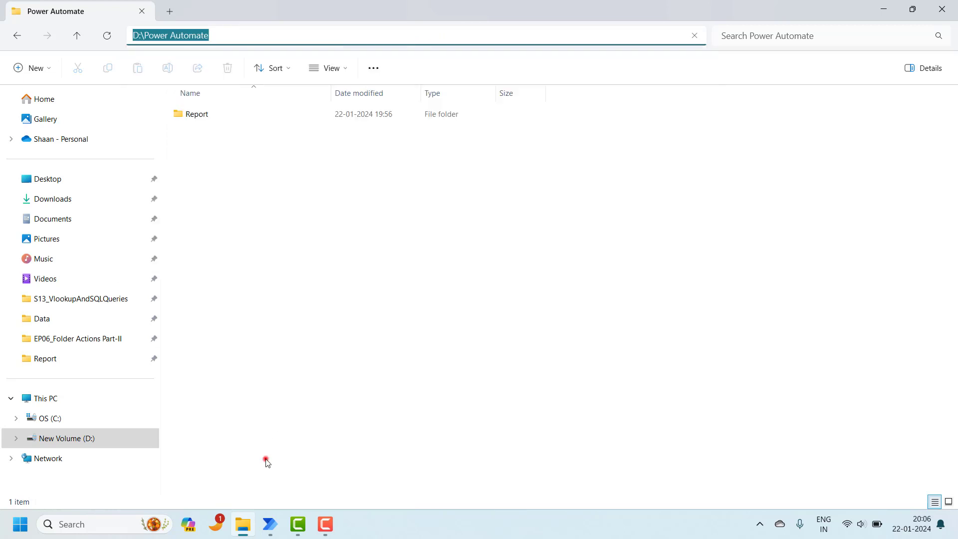
mouse_move(270, 524)
click(321, 488)
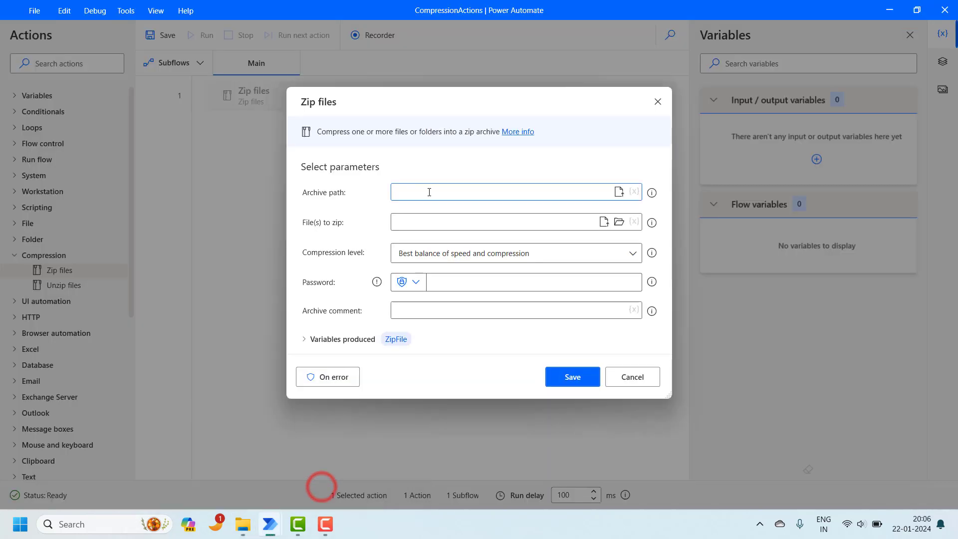
Step: Set Archive path to D:\Power Automate\MyZip.zip and start browsing for the files to zip
key(ctrl+v)
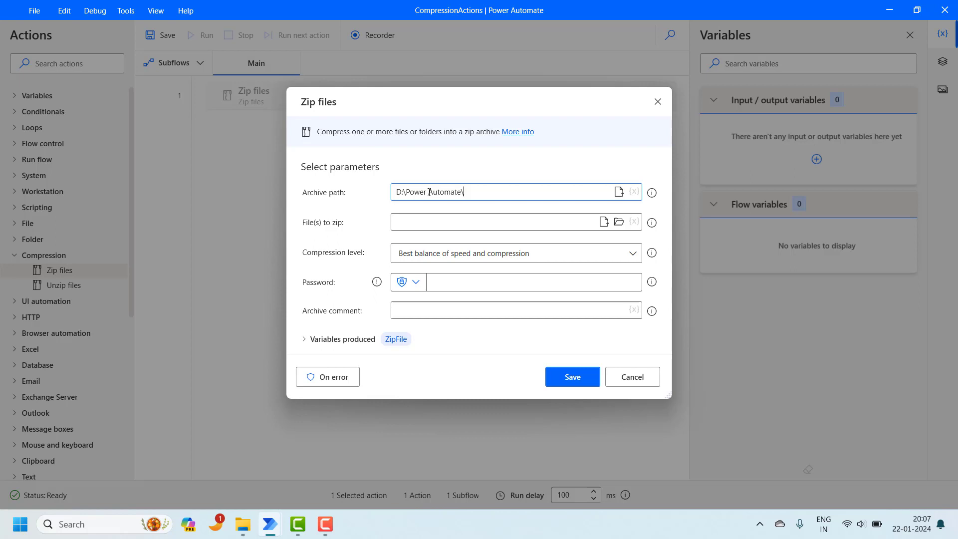
text(MyZip.zip)
click(461, 221)
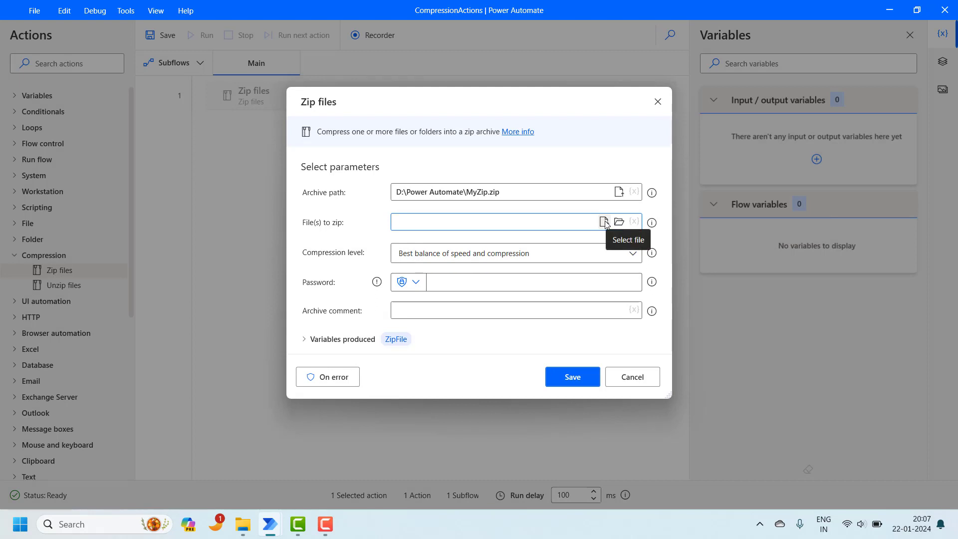
click(605, 222)
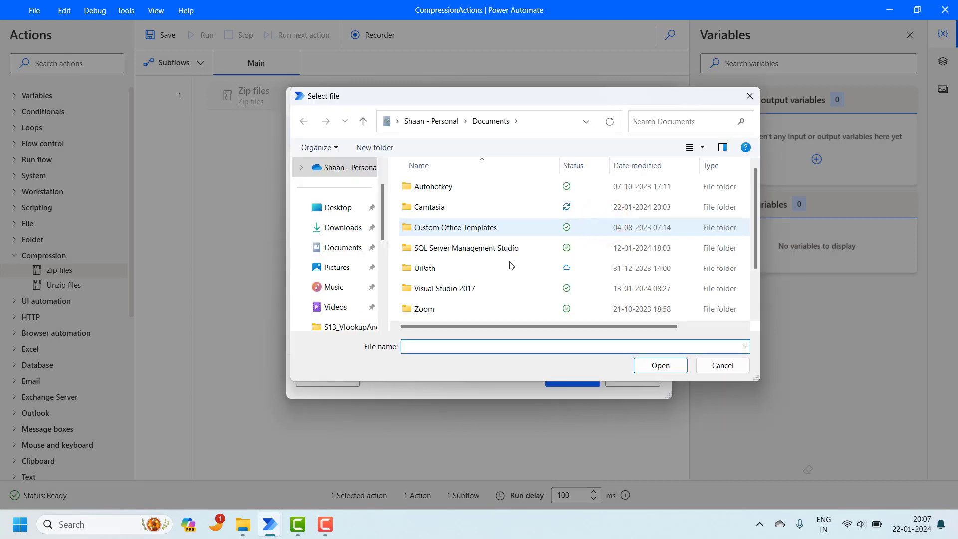
Step: Pick DailyReport_02012024.xlsx through MOM_02012024.docx from D:\Power Automate\Report as the files to zip
click(382, 294)
click(306, 267)
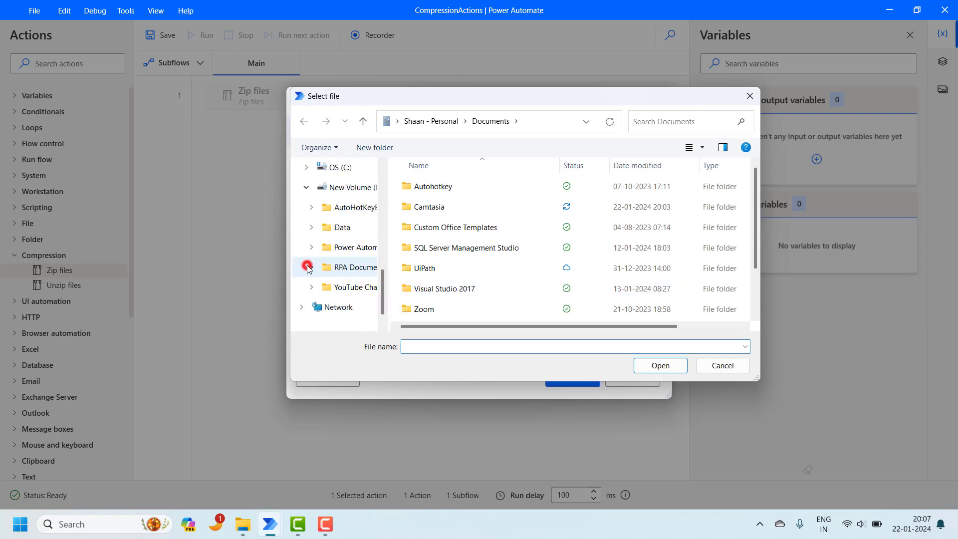
click(343, 254)
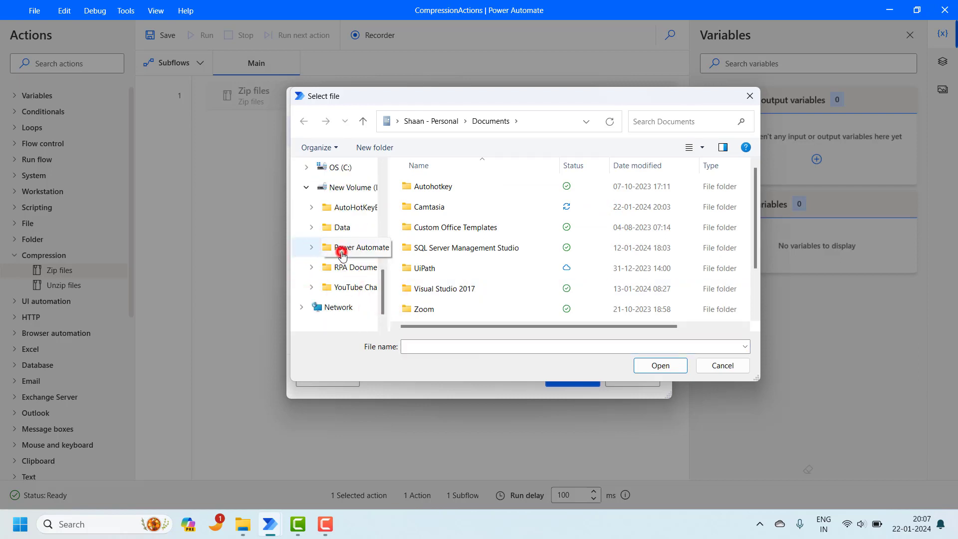
click(435, 192)
double_click(434, 192)
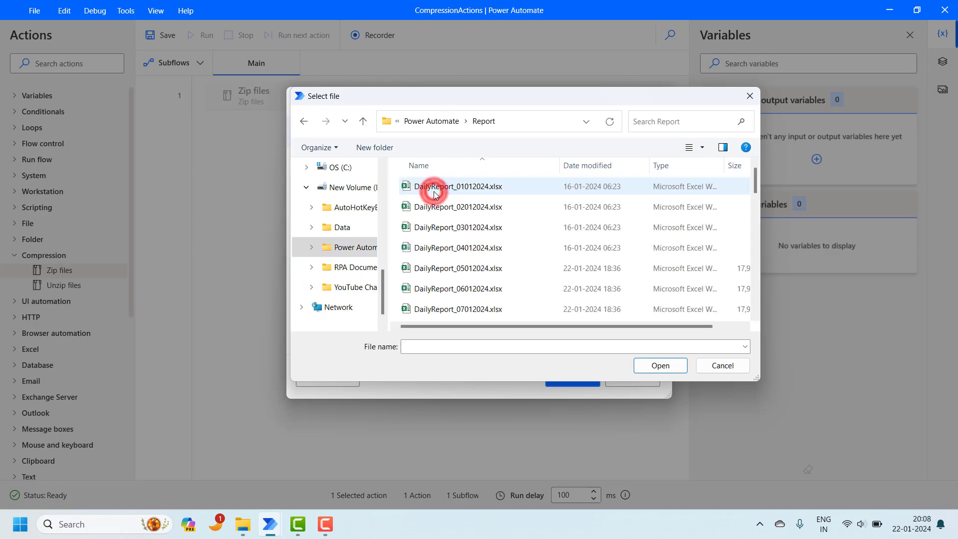
click(502, 210)
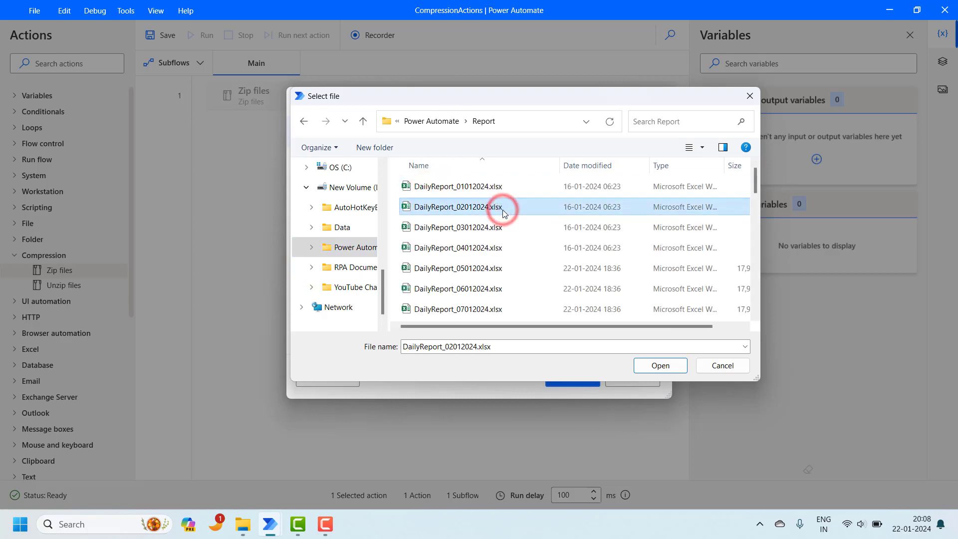
key(shift+Down)
key(shift+Down)
key(shift+Down)
key(shift+Down)
key(shift+Down)
key(shift+Down)
key(shift+Down)
key(shift+Down)
key(shift+Down)
key(shift+Down)
key(shift+Down)
key(shift+Down)
key(shift+Down)
key(shift+Down)
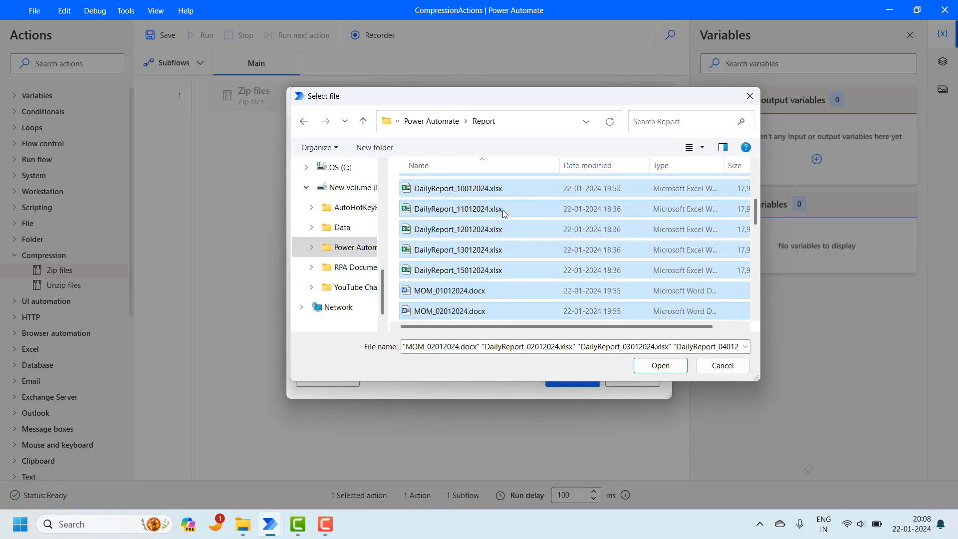
click(666, 366)
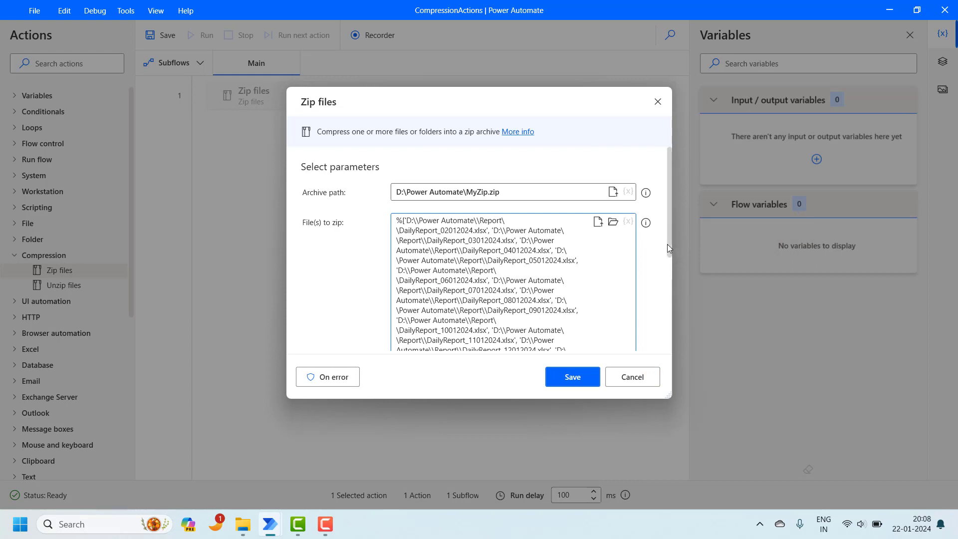
Step: Keep balanced compression with an empty password, save the Zip files step, and run the flow
drag(667, 248, 669, 345)
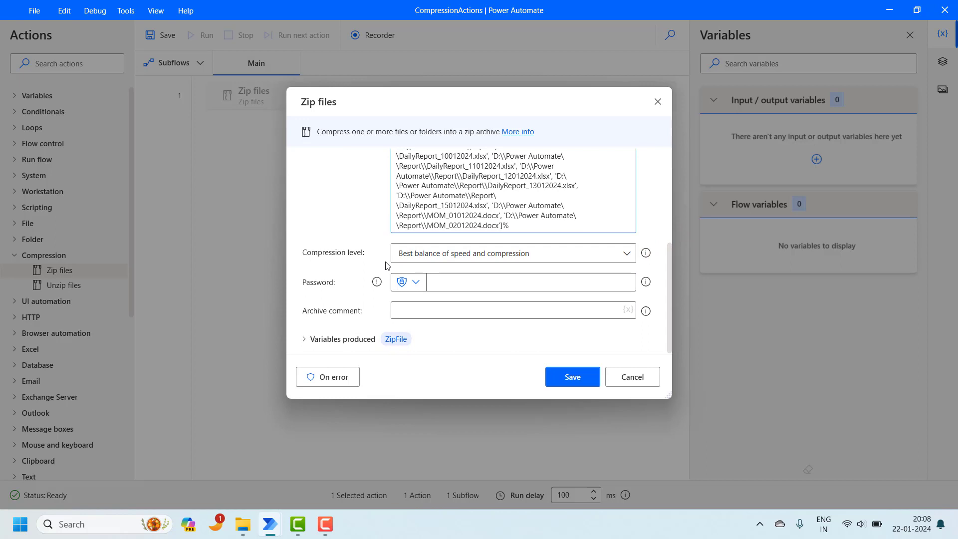
click(446, 253)
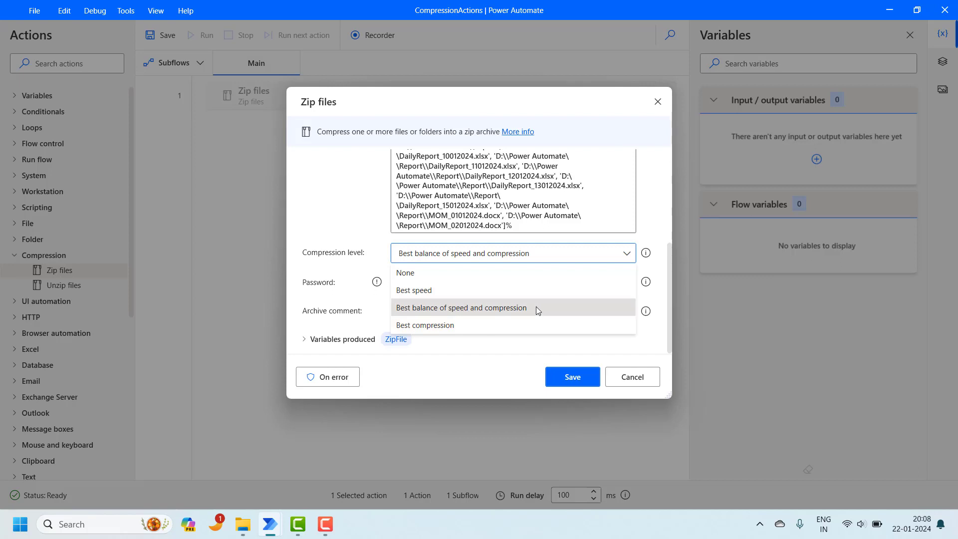
click(536, 307)
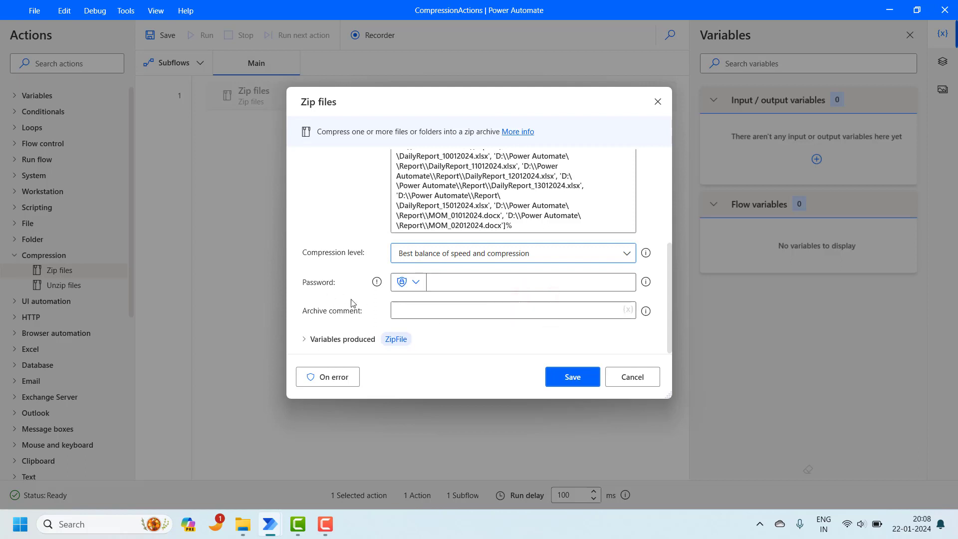
click(500, 281)
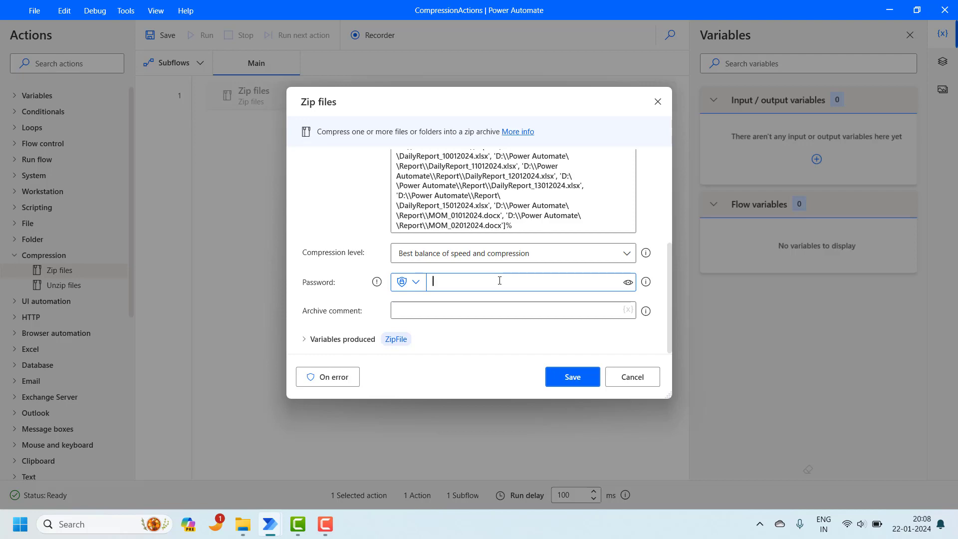
click(586, 382)
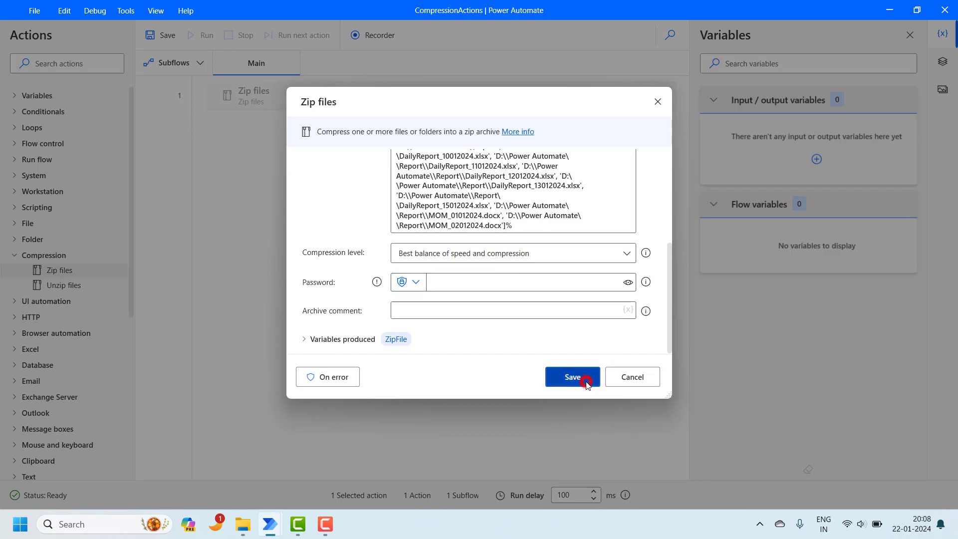
click(199, 40)
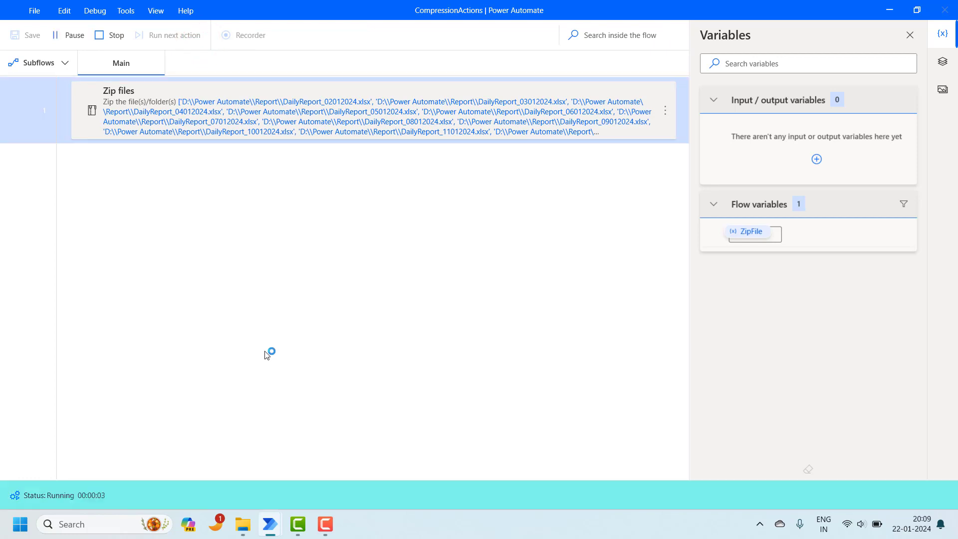
Step: Open MyZip.zip in D:\Power Automate to check its 15 report and MOM files
click(243, 525)
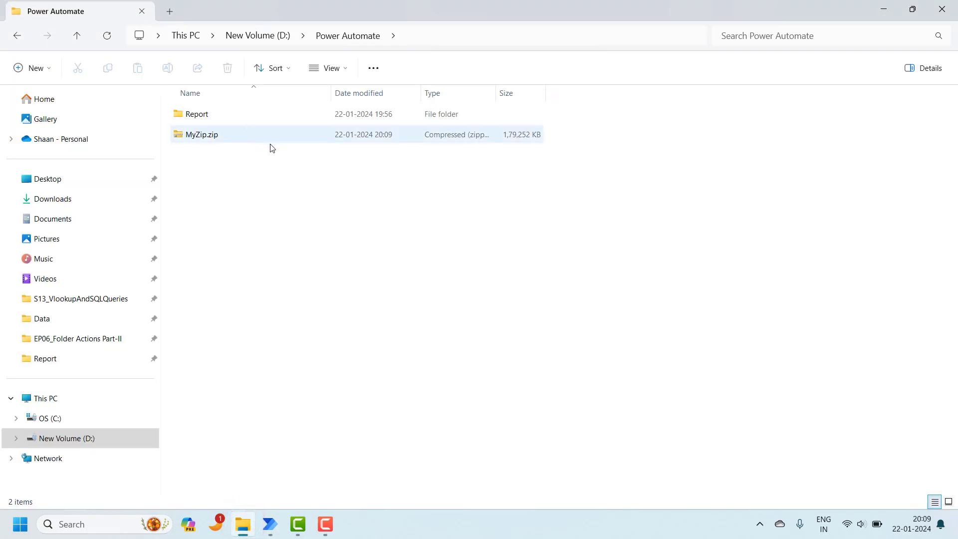
click(232, 136)
double_click(232, 137)
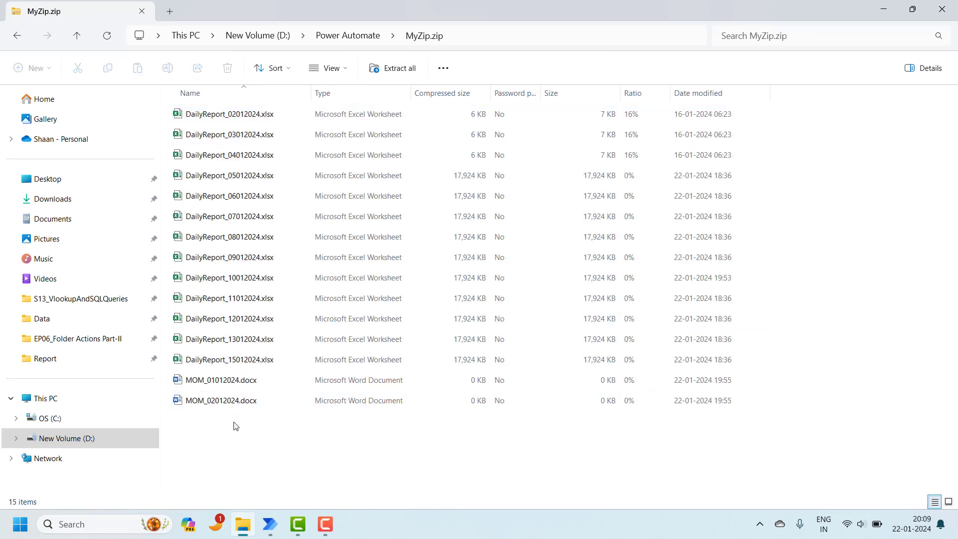
click(338, 32)
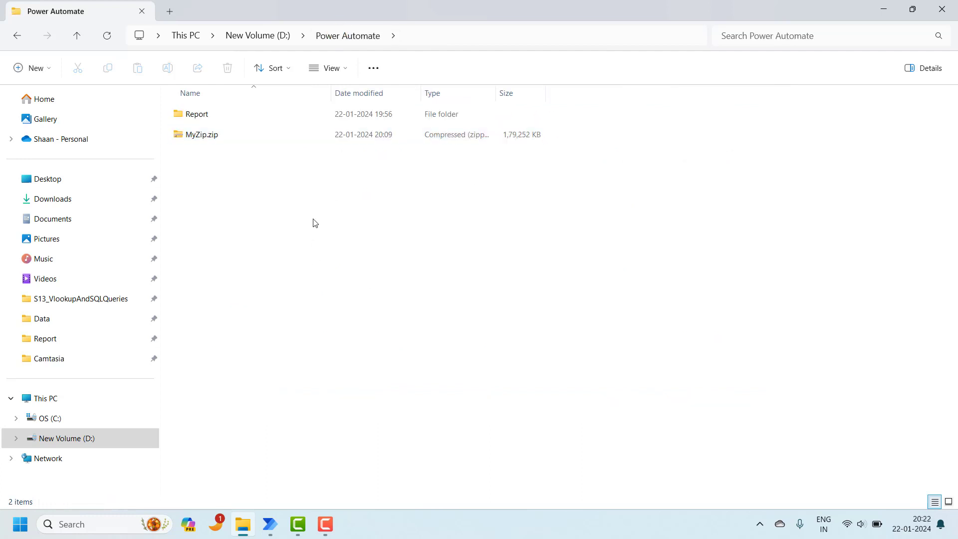
Step: Reopen the Zip files step and clear everything from its File(s) to zip field
mouse_move(270, 524)
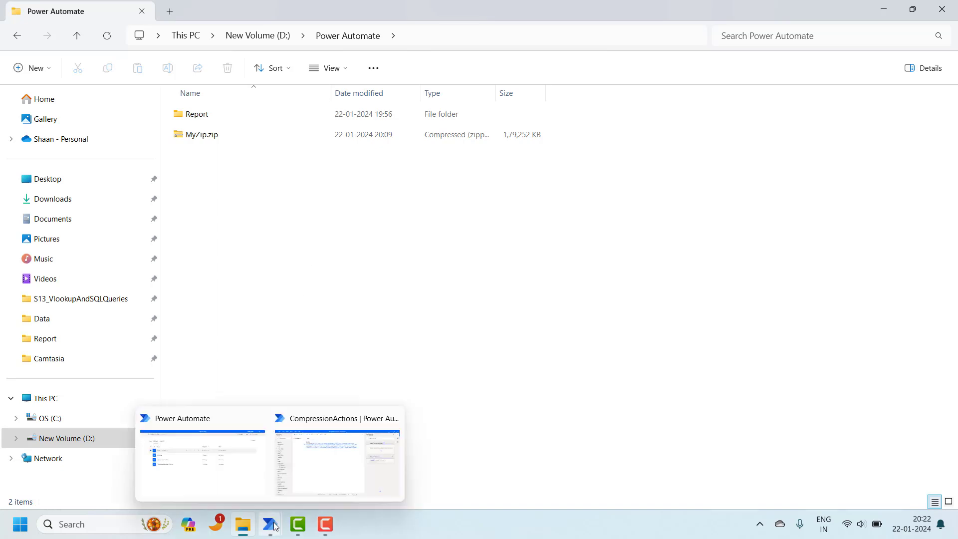
click(332, 461)
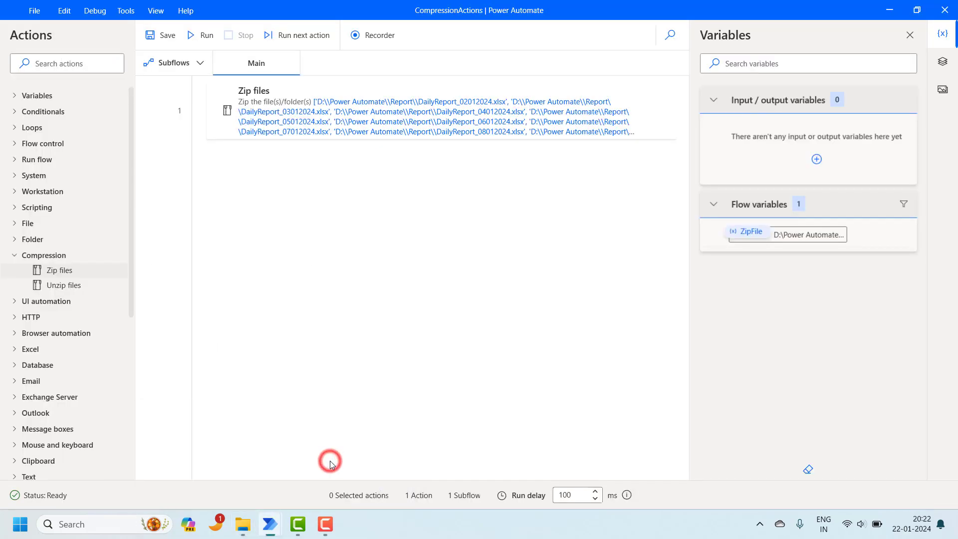
click(648, 126)
double_click(647, 125)
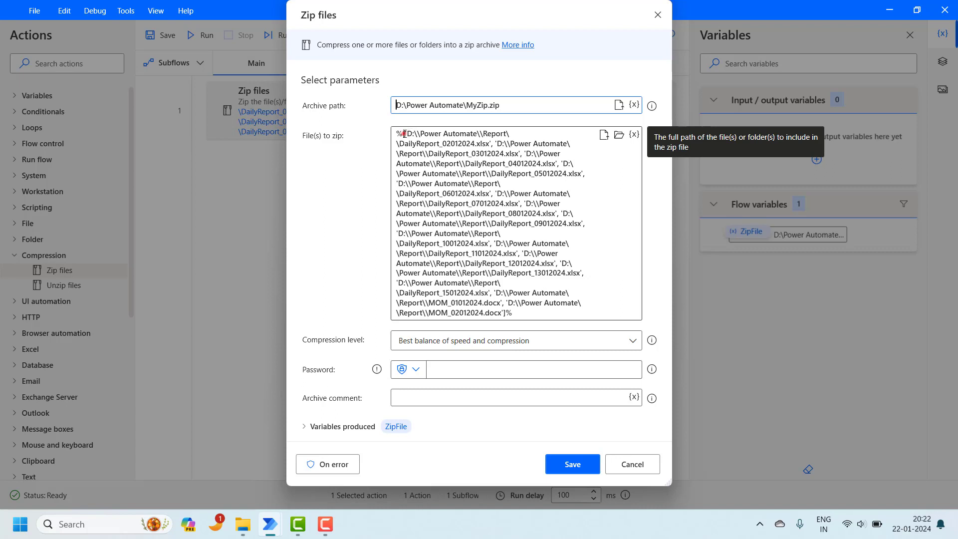
drag(404, 133, 467, 223)
drag(511, 294, 509, 315)
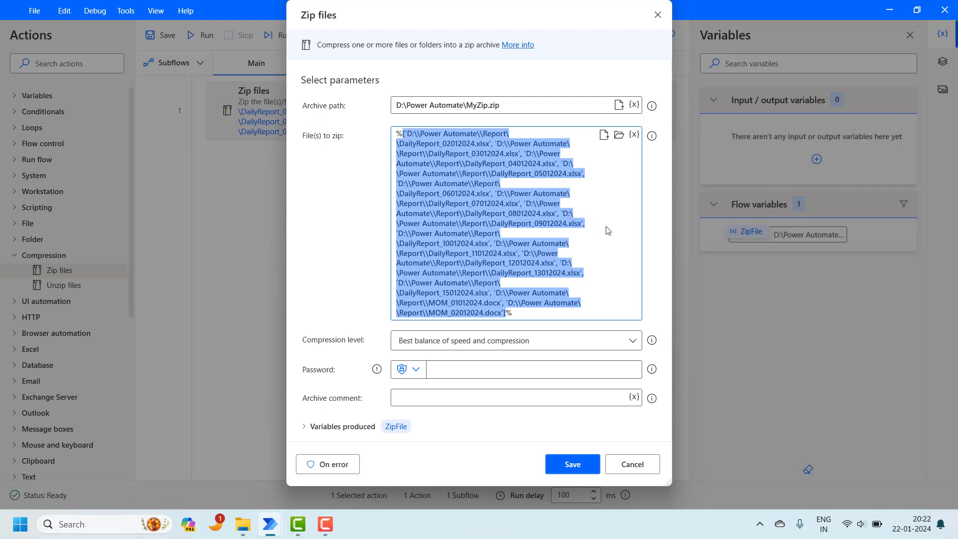
click(582, 186)
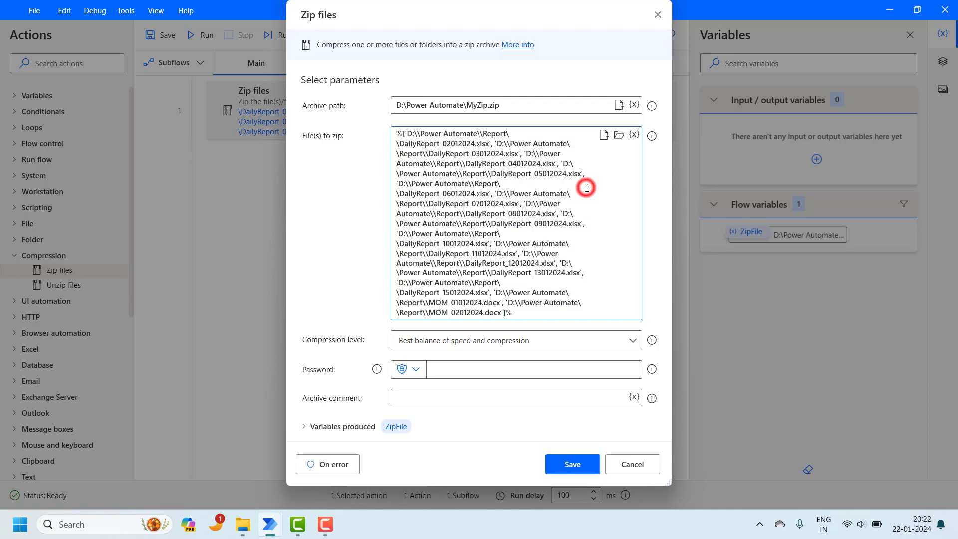
key(ctrl+a)
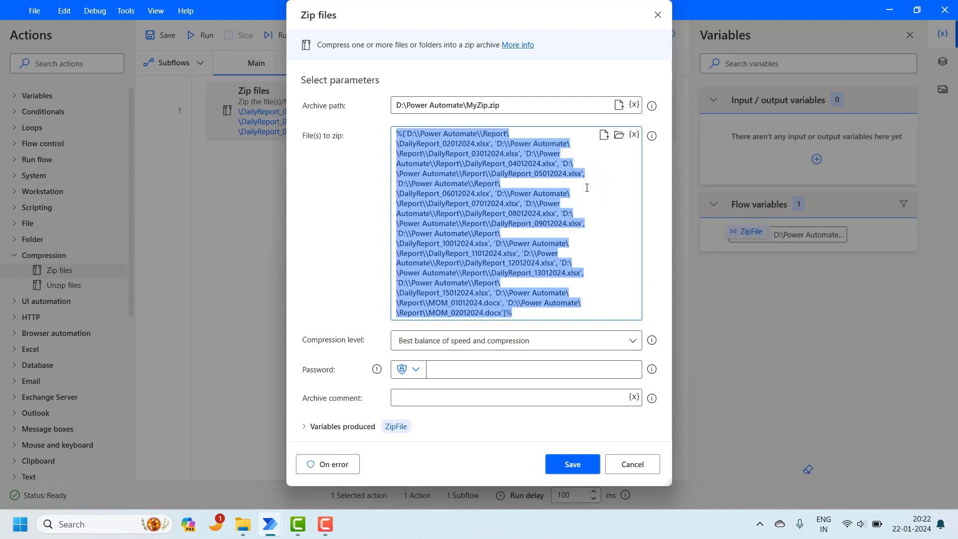
key(Delete)
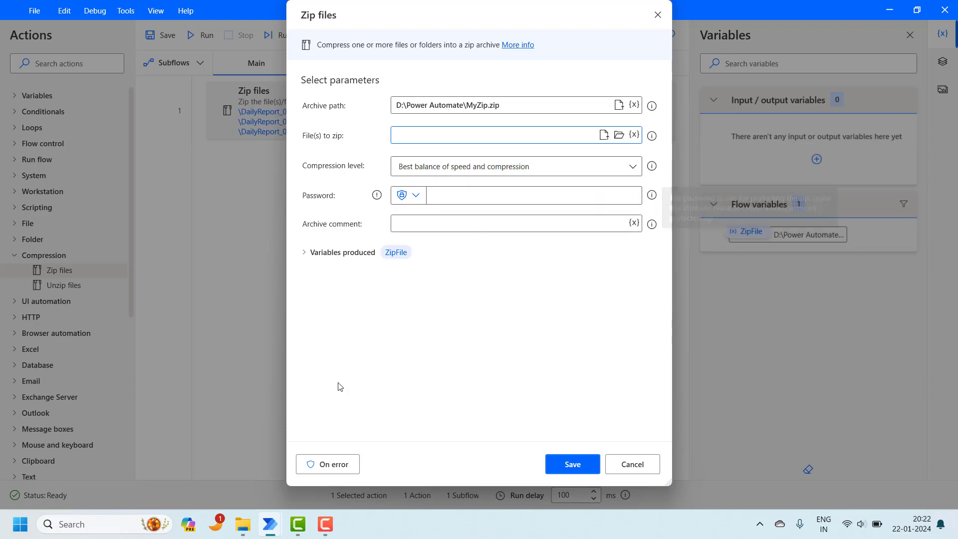
Step: Look at the Report folder in File Explorer, then return to the Zip files dialog
mouse_move(243, 524)
click(255, 465)
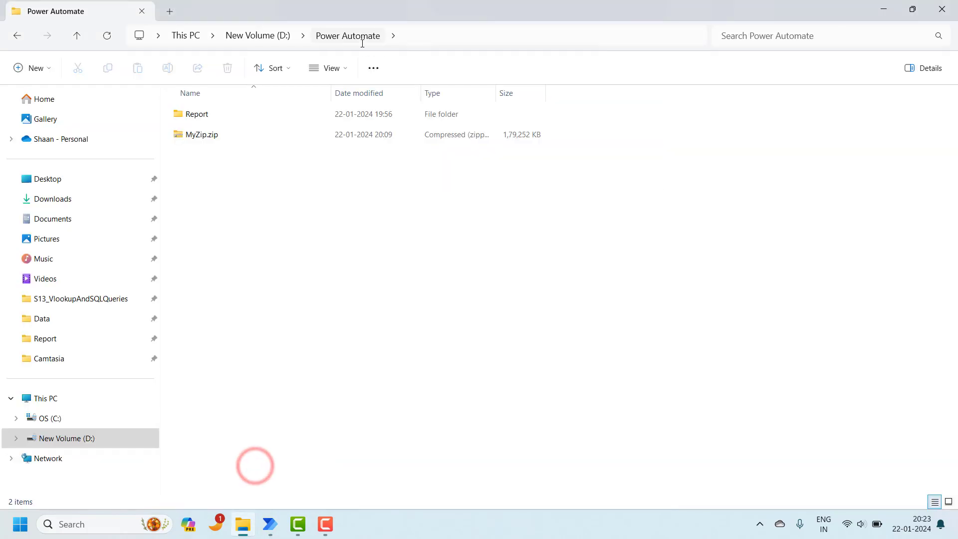
click(216, 121)
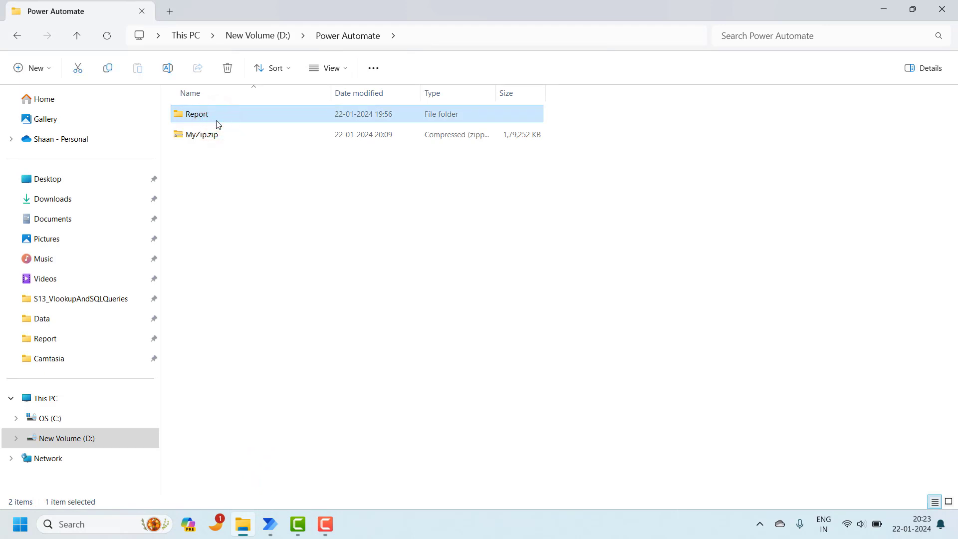
mouse_move(270, 524)
click(314, 475)
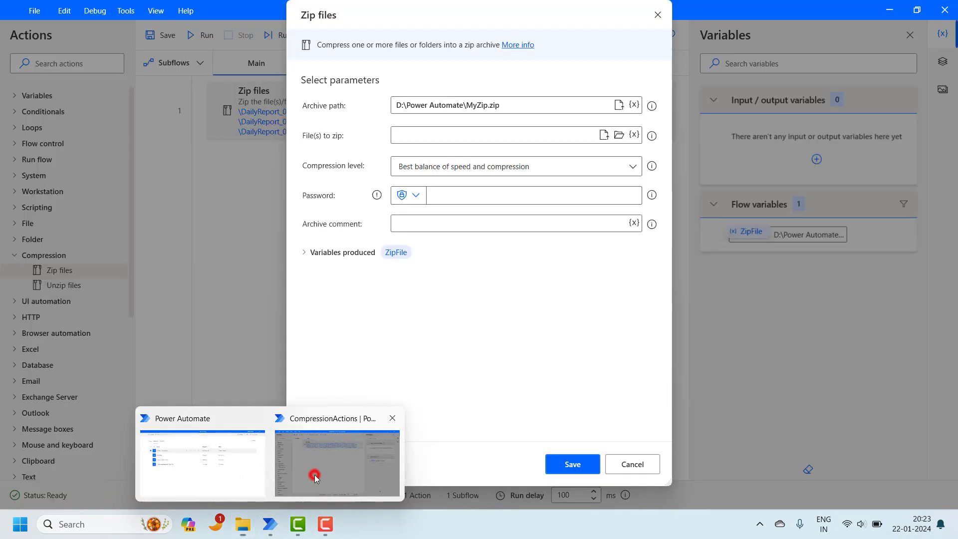
Step: Choose the D:\Power Automate\Report folder as the files to zip
click(617, 135)
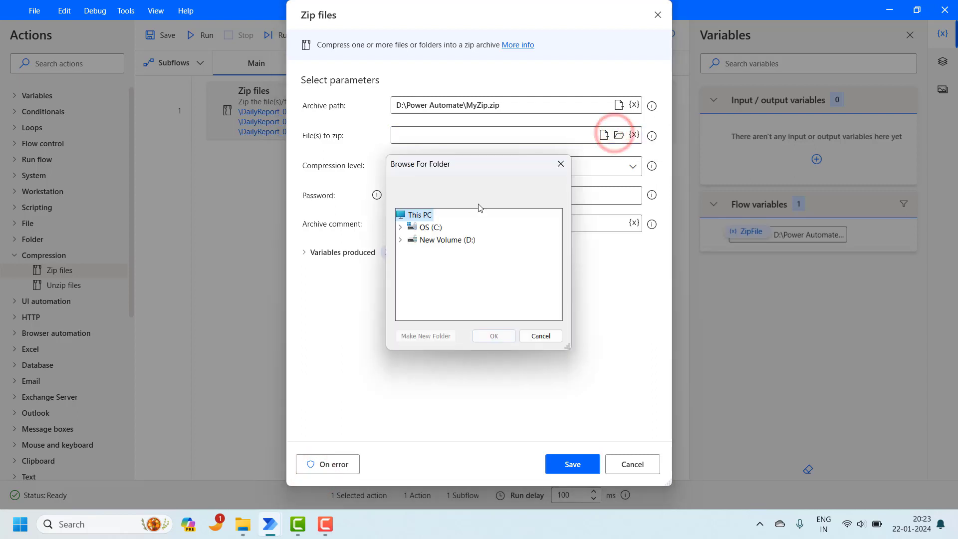
click(402, 241)
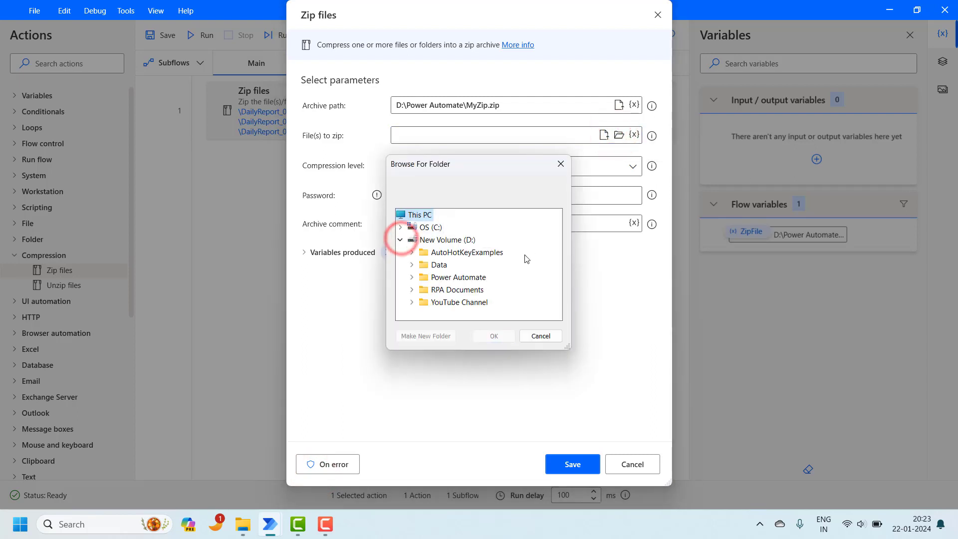
click(412, 277)
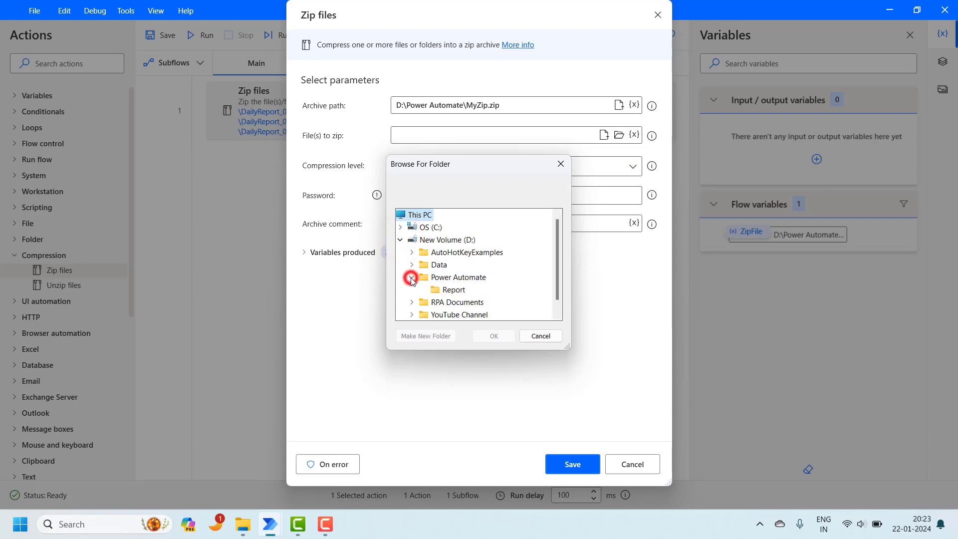
click(451, 292)
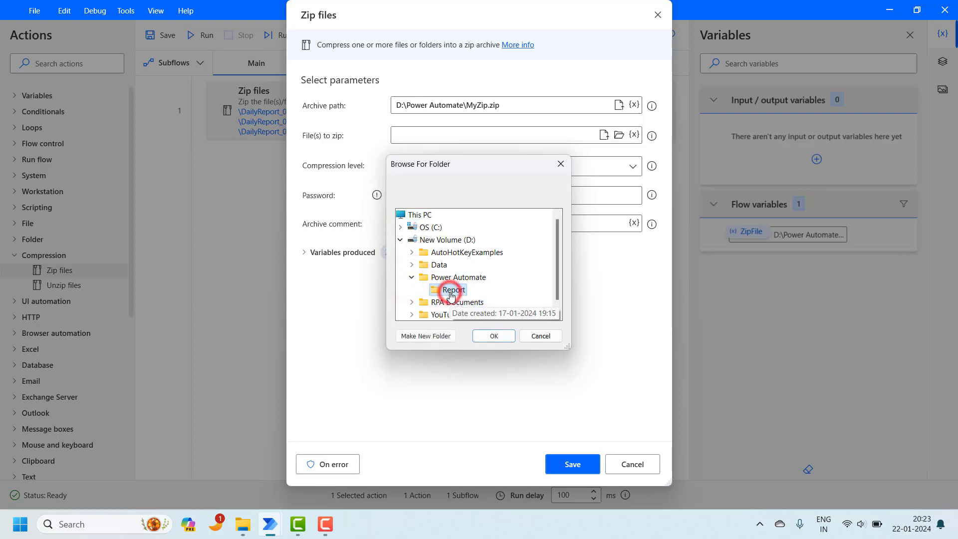
click(494, 337)
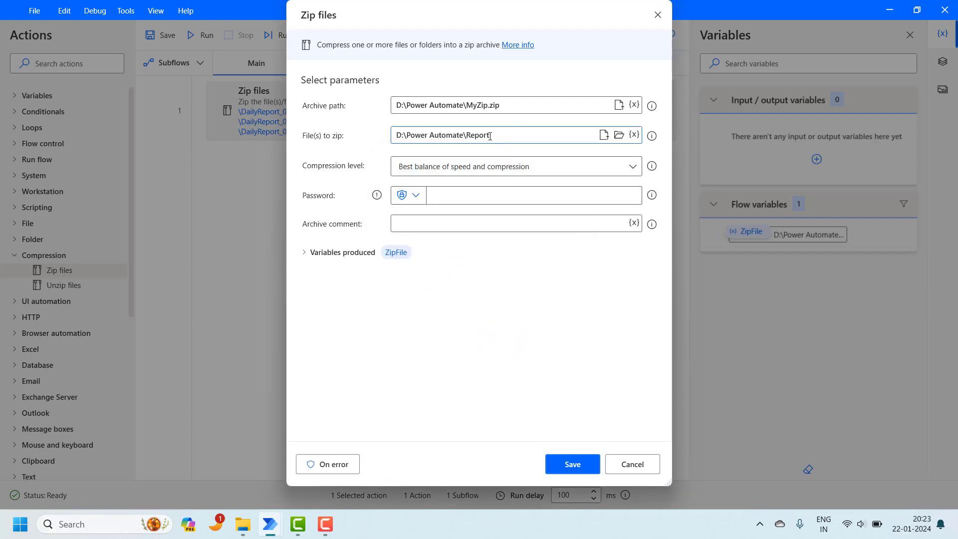
click(490, 135)
Step: Change the archive path to D:\Power Automate\Report.zip
click(501, 105)
key(BackSpace)
key(BackSpace)
key(BackSpace)
key(BackSpace)
key(BackSpace)
key(BackSpace)
key(BackSpace)
key(BackSpace)
key(BackSpace)
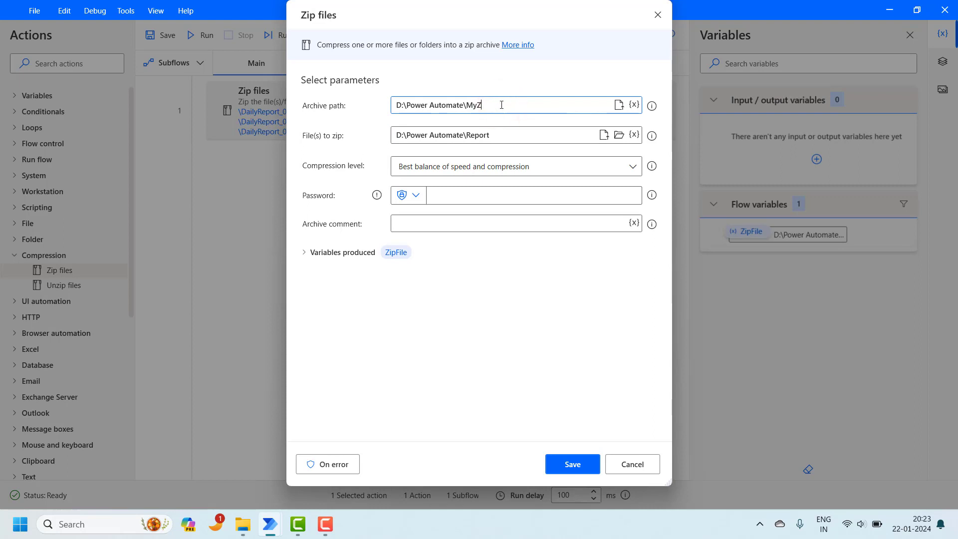
text(Report.zip)
Step: Save the updated Zip files settings and run the CompressionActions flow to completion
click(574, 465)
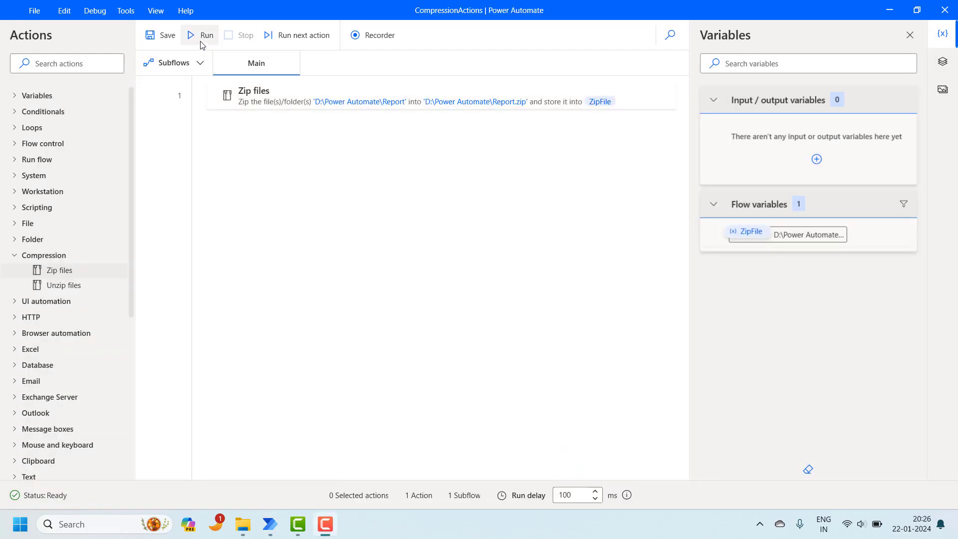
click(200, 40)
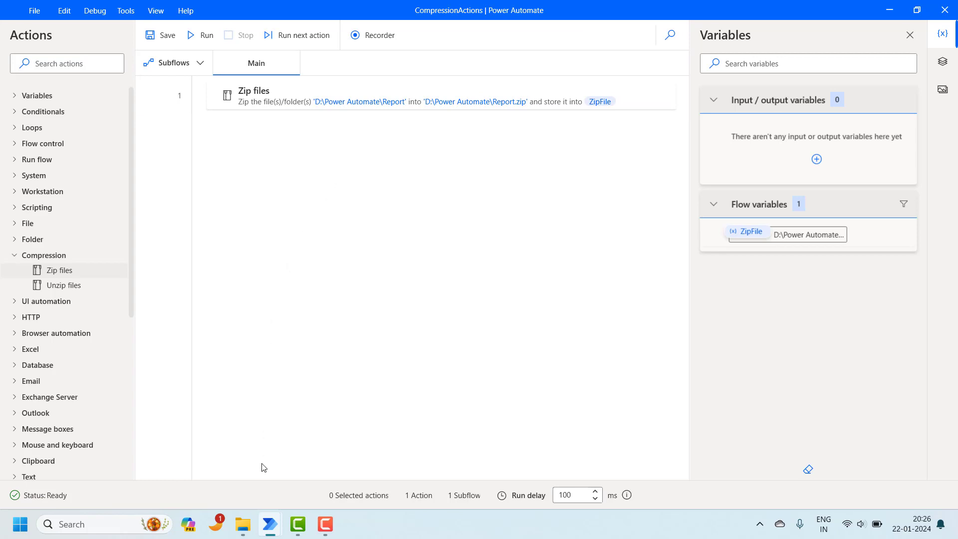
mouse_move(246, 521)
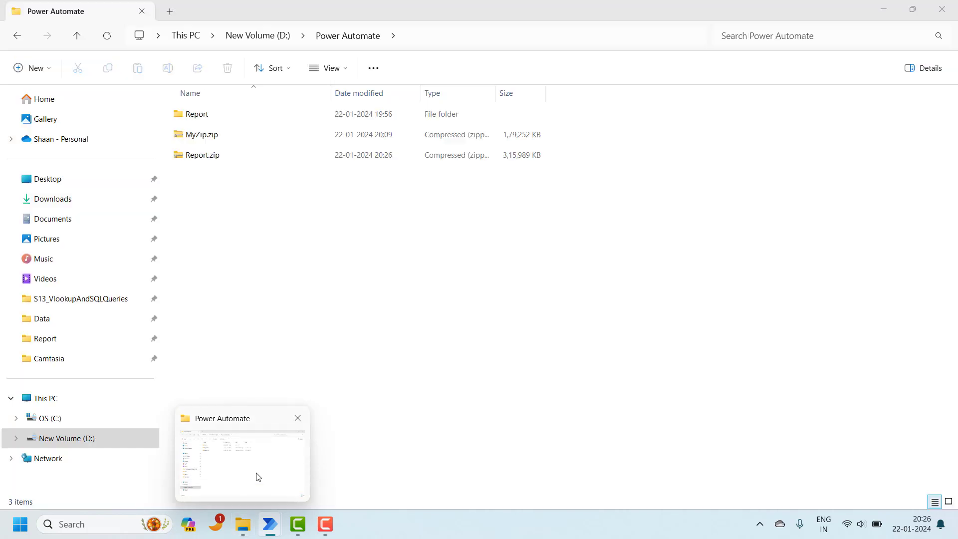
Step: Open Report.zip and its Report folder to confirm the 40 files, then return to D:\Power Automate
click(256, 475)
click(201, 160)
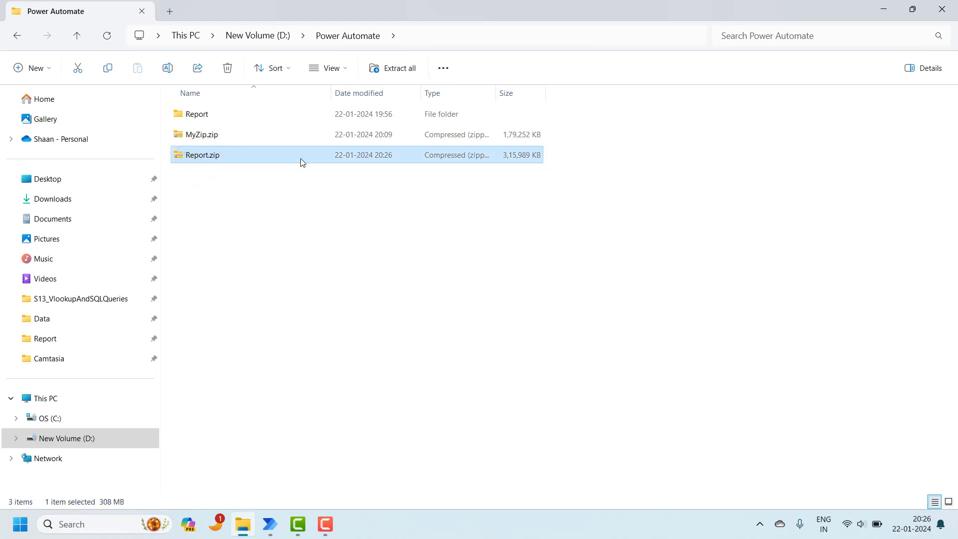
double_click(256, 155)
double_click(208, 115)
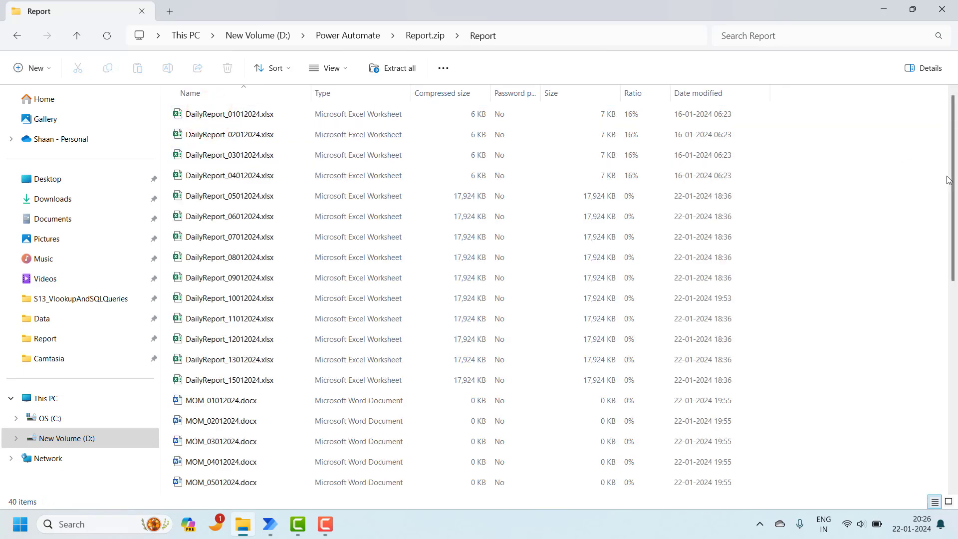
mouse_move(948, 180)
mouse_down()
mouse_move(954, 461)
mouse_move(955, 171)
mouse_up()
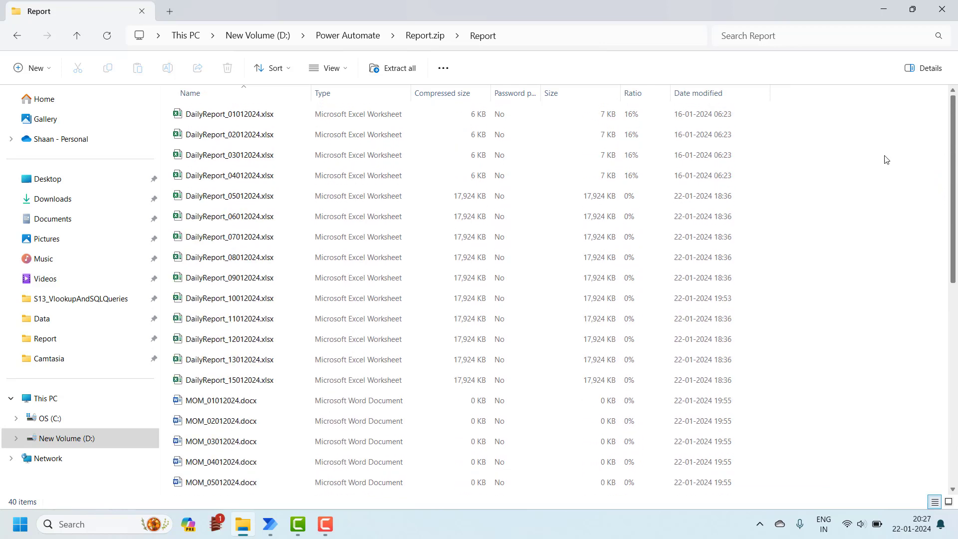
click(360, 35)
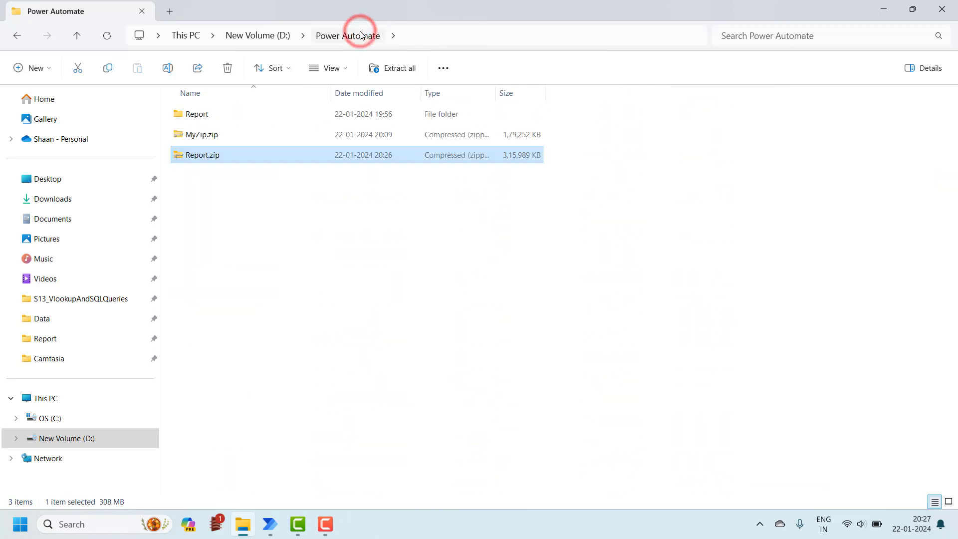
click(355, 336)
Step: Reopen the Zip files action's settings and select its files-to-zip path
mouse_move(270, 524)
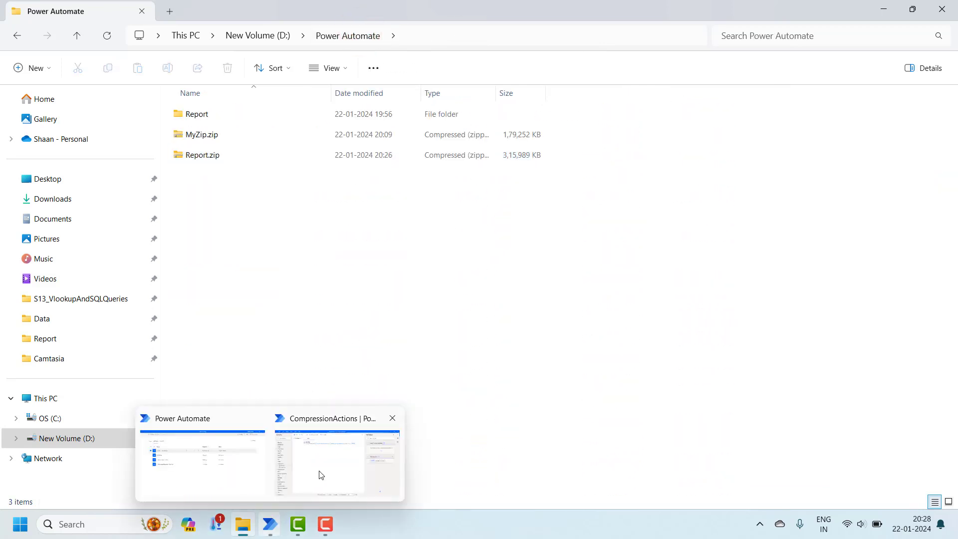
click(321, 474)
double_click(631, 103)
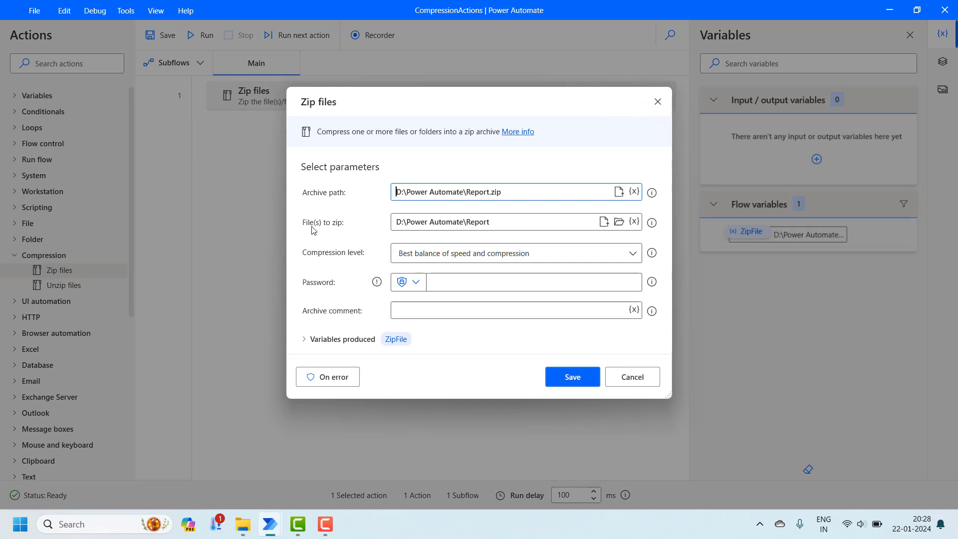
click(483, 221)
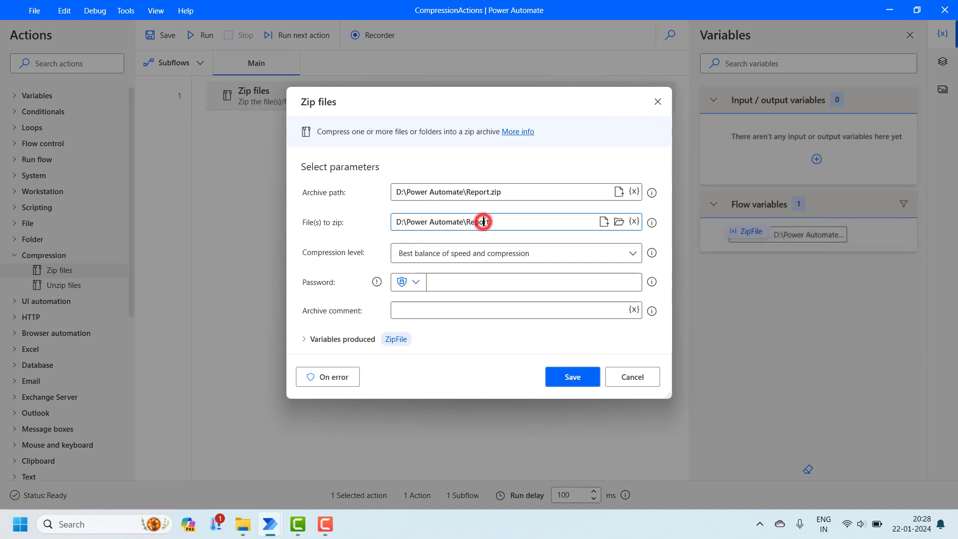
click(493, 222)
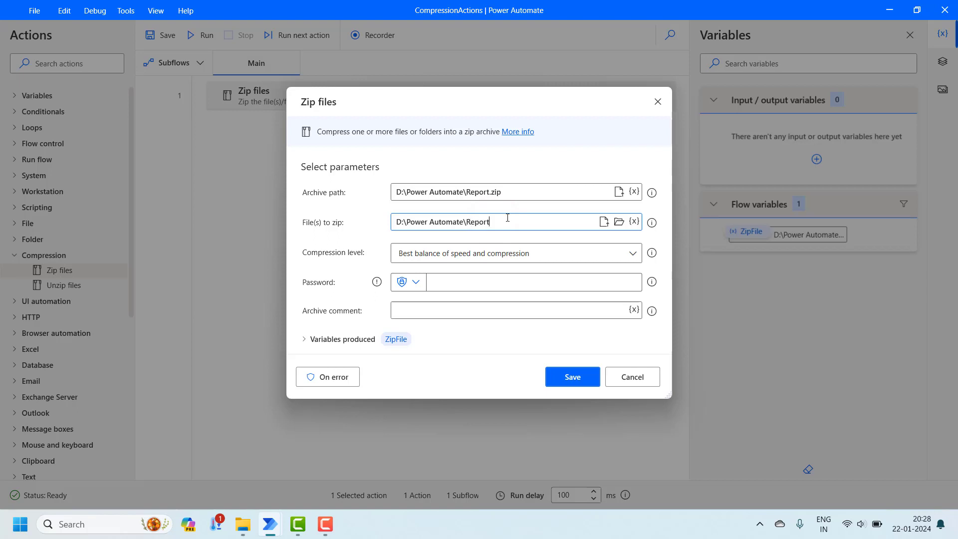
triple_click(507, 217)
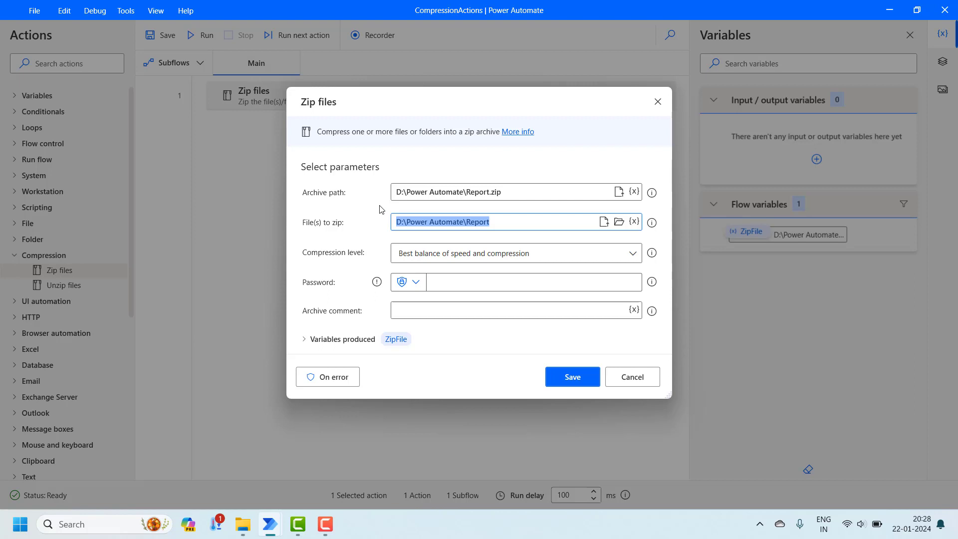
click(379, 206)
Step: Focus the Password field of the Zip files action, then bring File Explorer forward
click(329, 288)
click(452, 282)
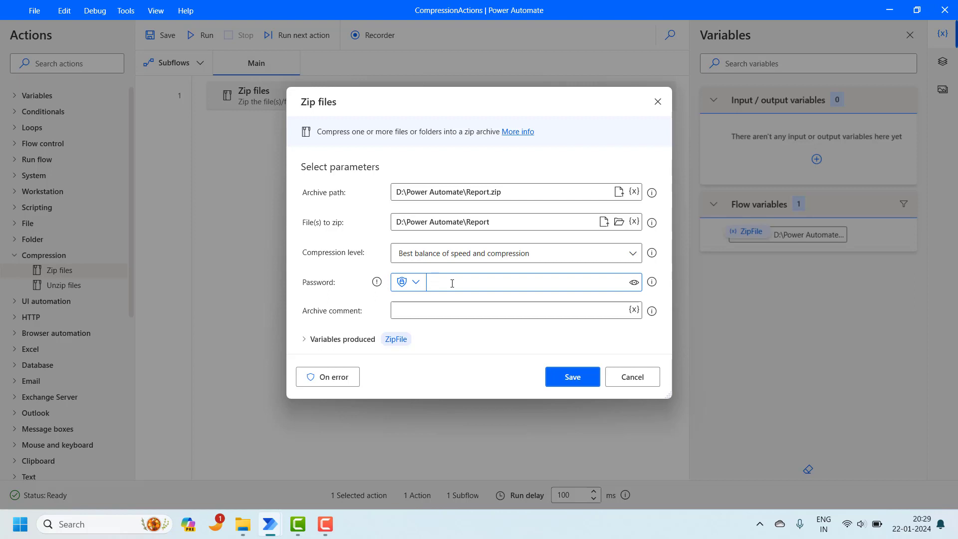
mouse_move(243, 524)
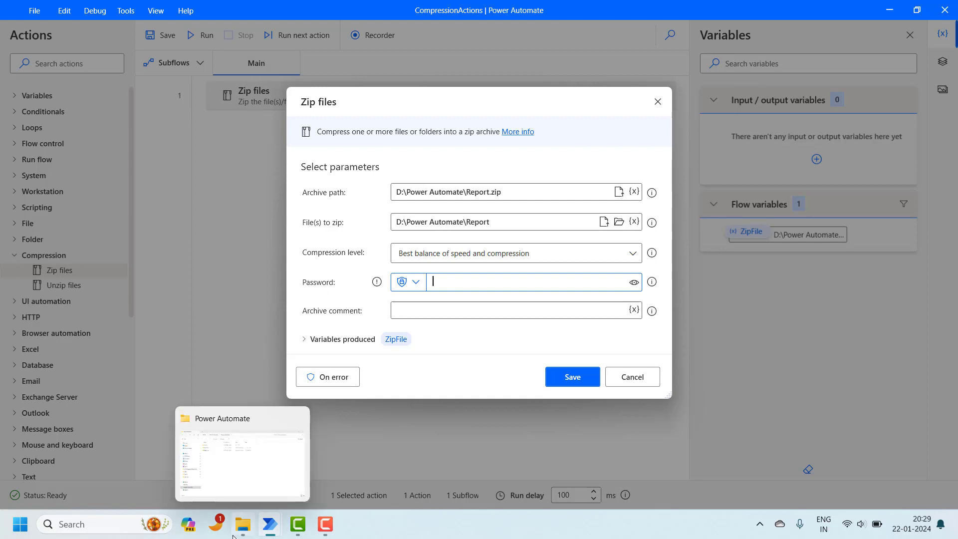
click(248, 485)
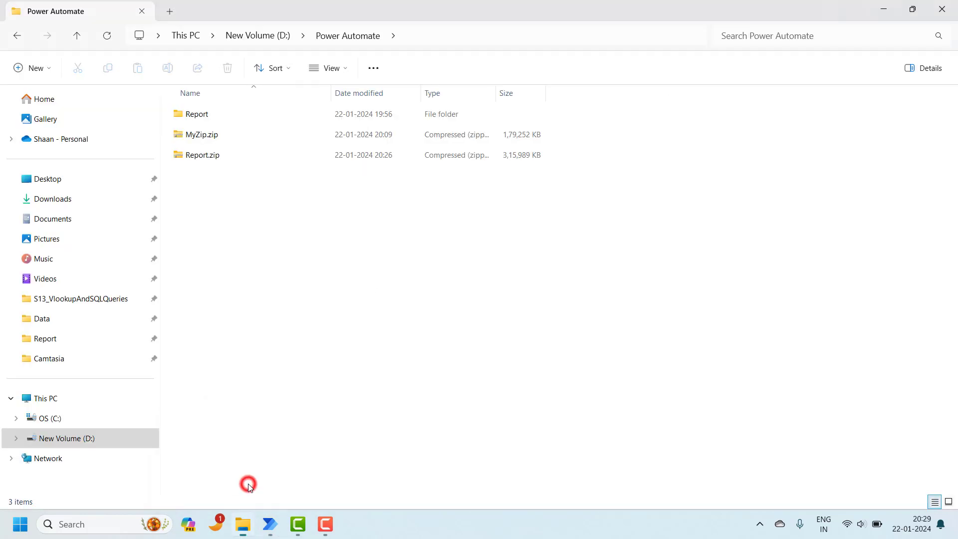
Step: Delete the old Report.zip and save the Zip files action with an archive password
click(202, 163)
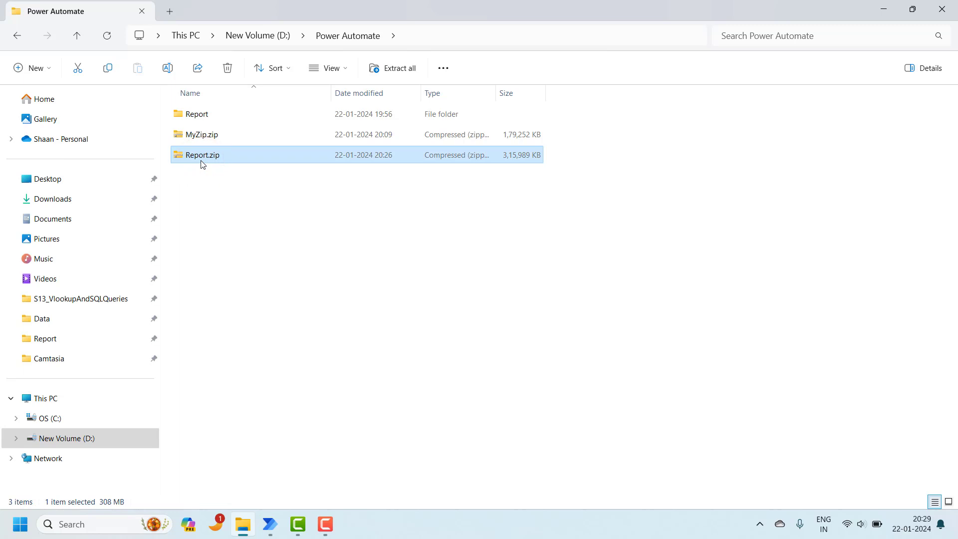
key(Delete)
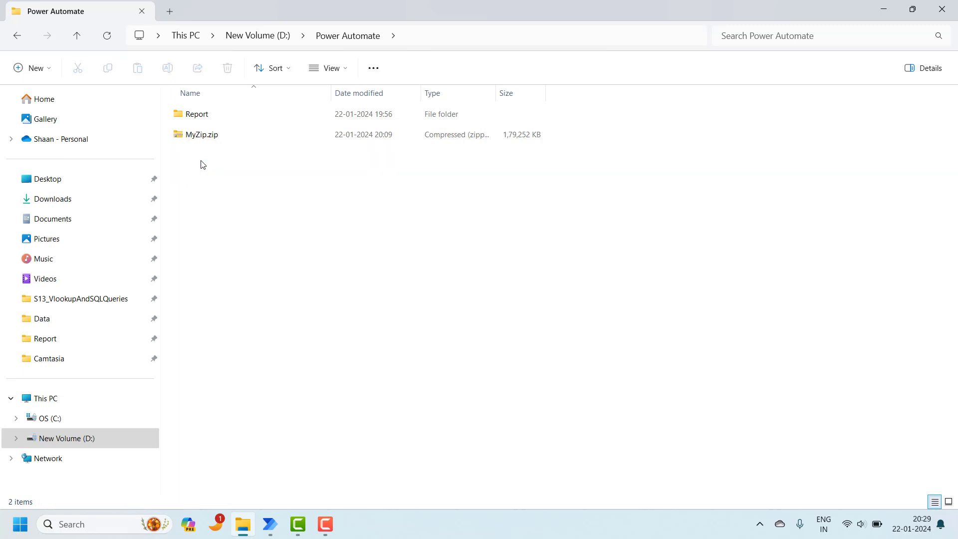
mouse_move(270, 523)
click(320, 447)
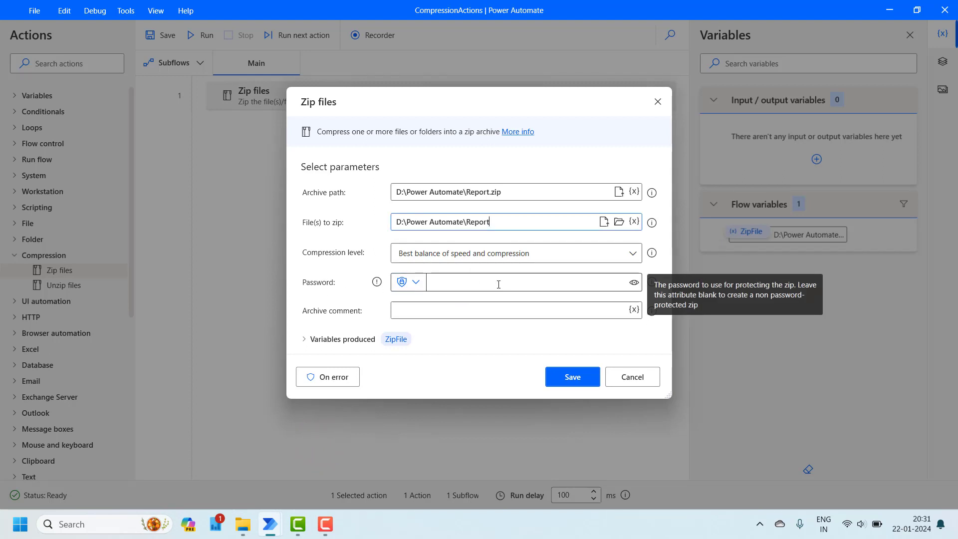
click(498, 284)
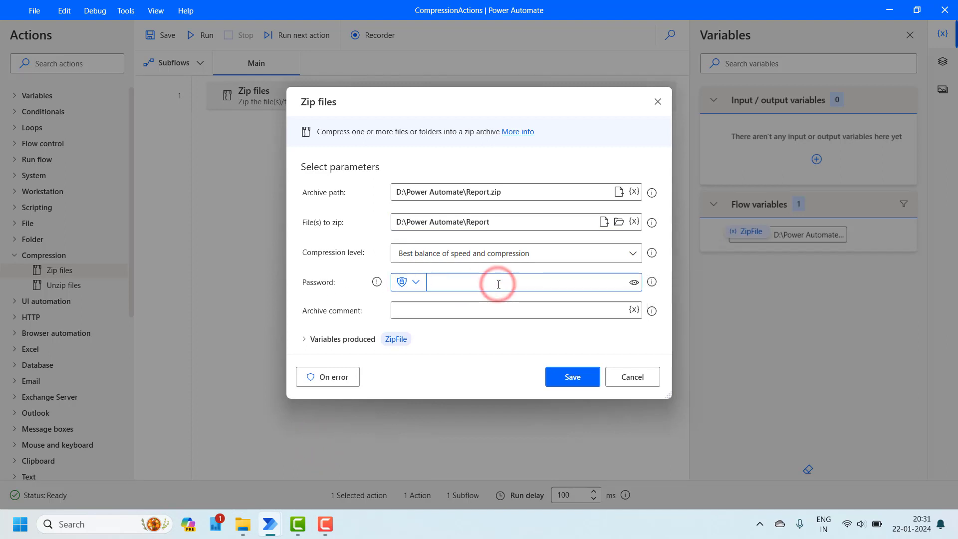
text(•••••)
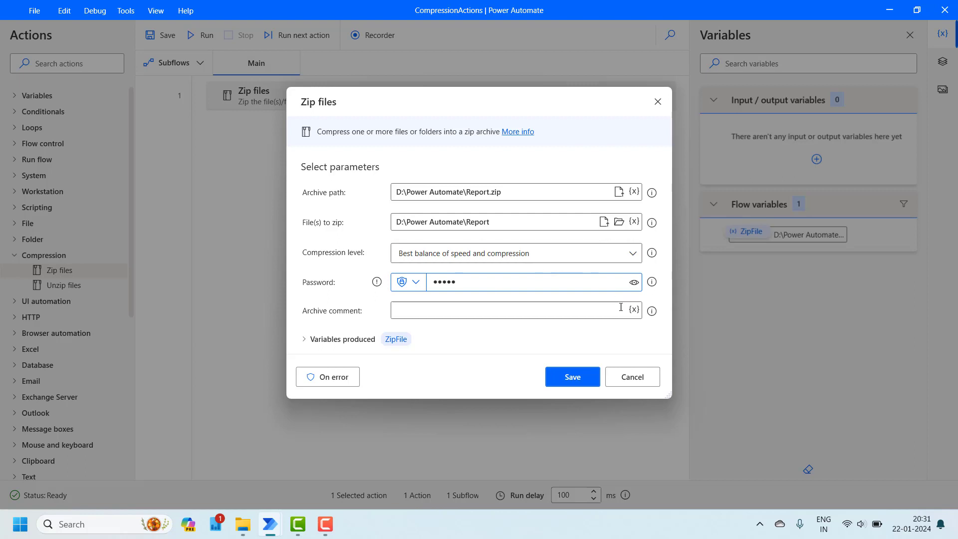
click(573, 376)
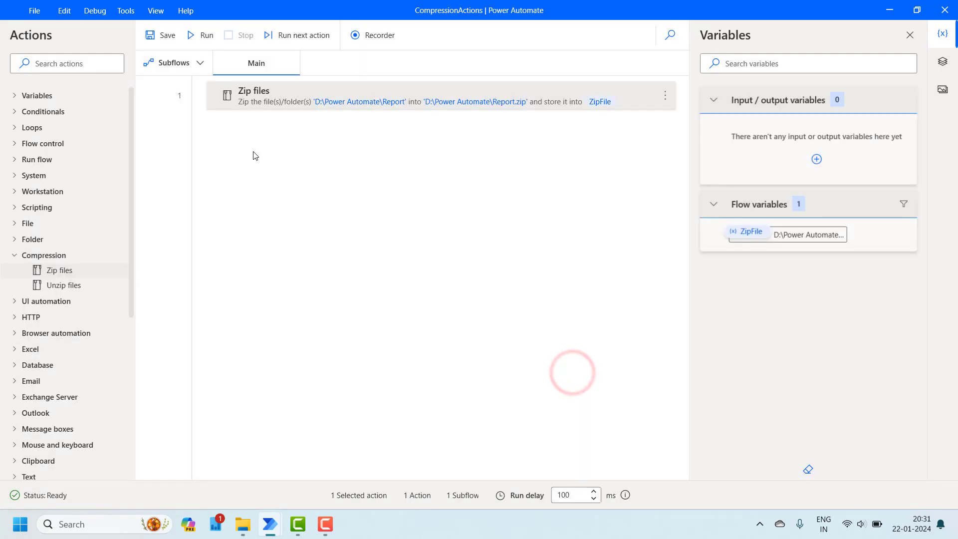
Step: Rerun the flow and select the recreated Report.zip in File Explorer
click(203, 40)
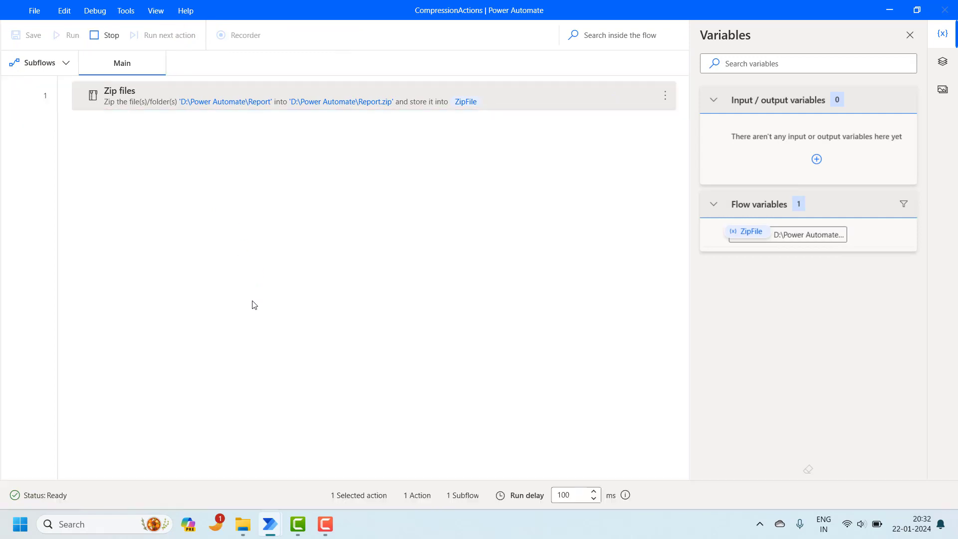
mouse_move(252, 530)
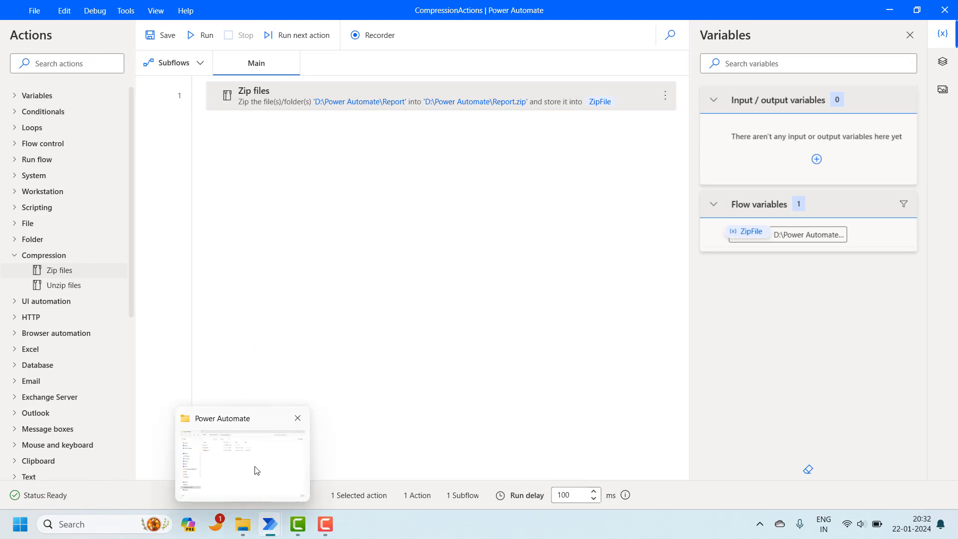
click(254, 466)
click(203, 158)
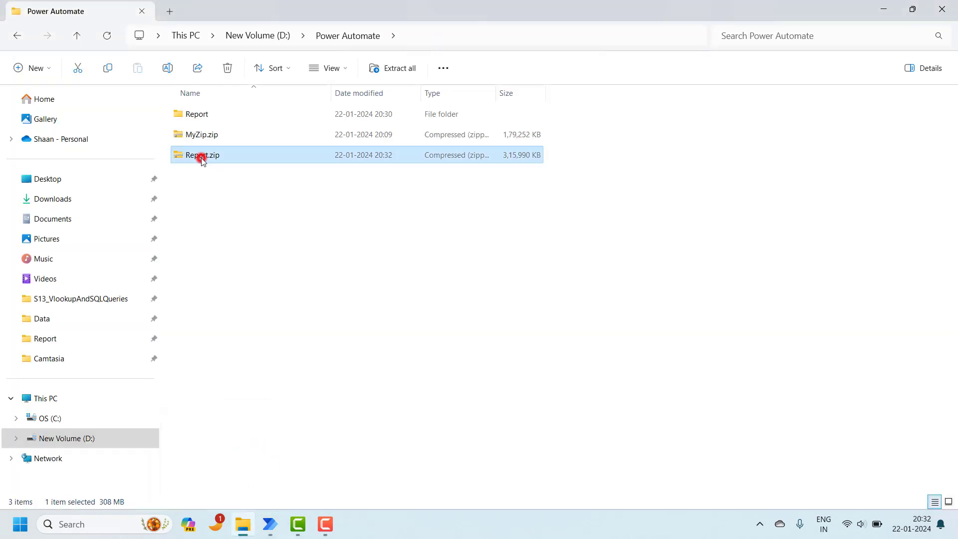
Step: Start Extract All on Report.zip into the Report folder, then cancel at the password prompt
right_click(202, 159)
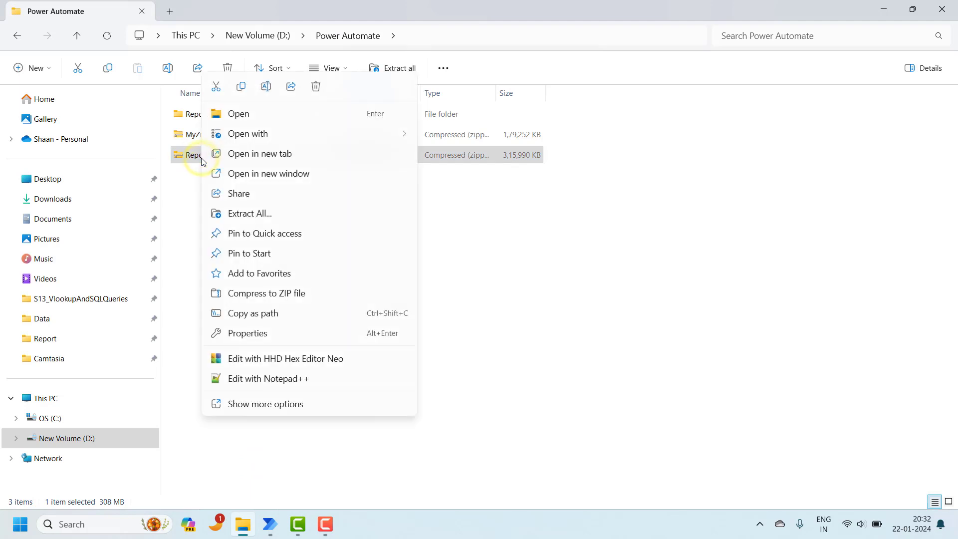
click(243, 216)
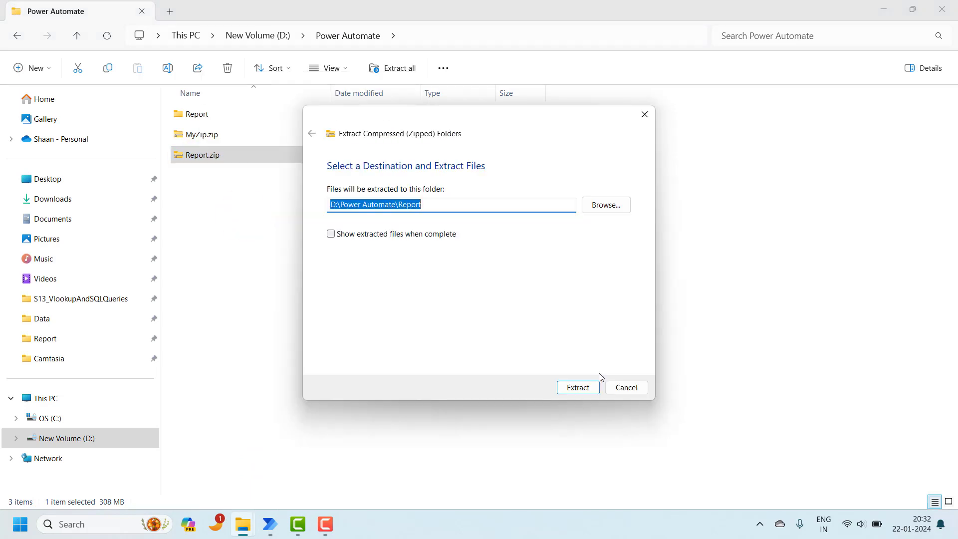
click(585, 387)
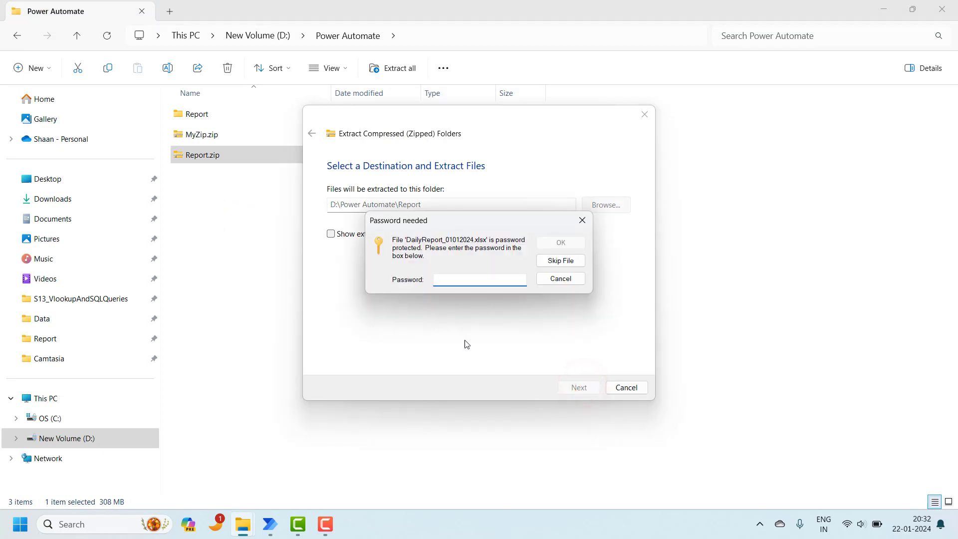
click(437, 278)
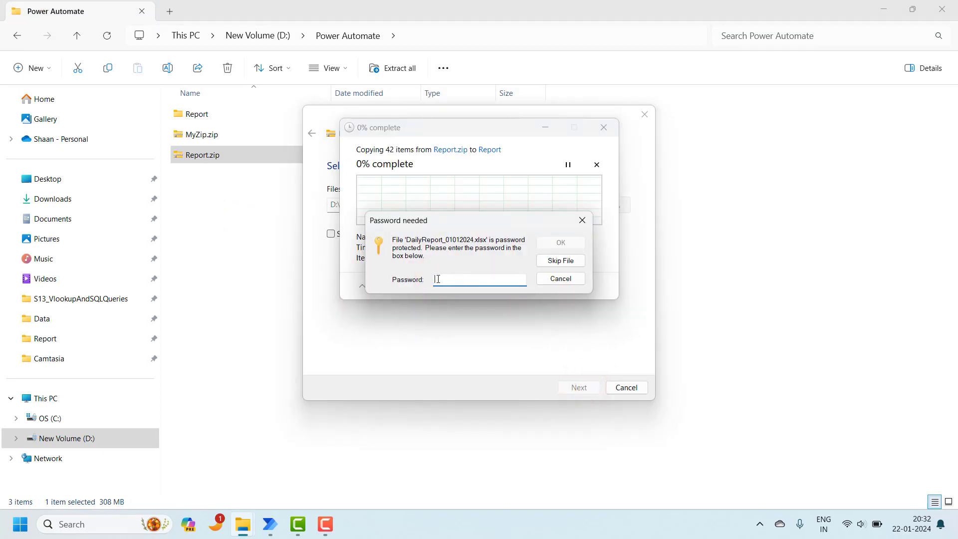
click(549, 281)
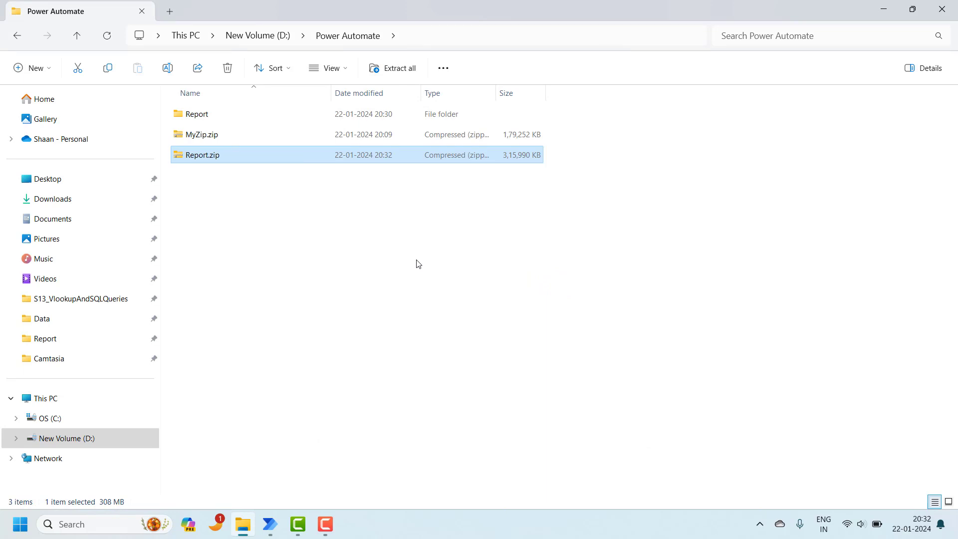
click(245, 158)
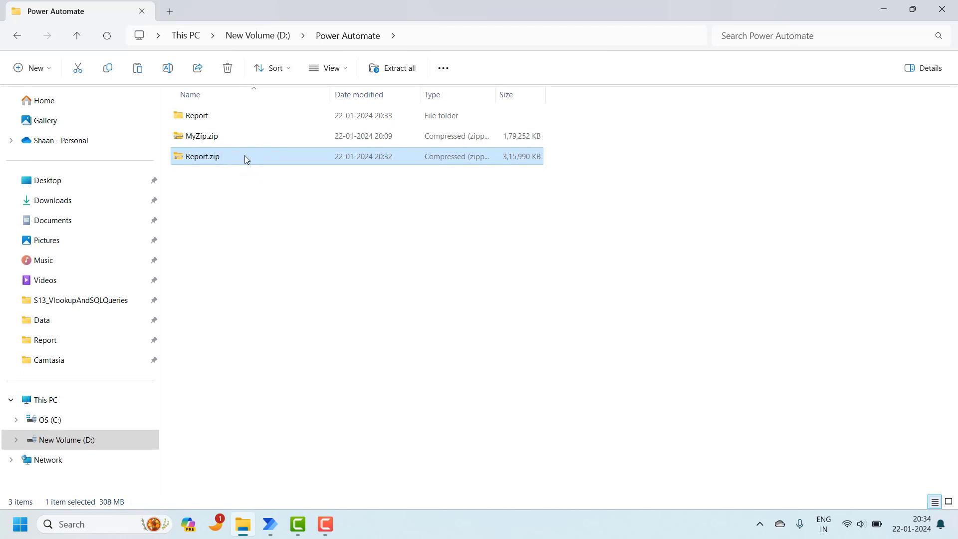
Step: Copy the Report folder from inside Report.zip to the desktop, cancelling at the password prompt
double_click(245, 158)
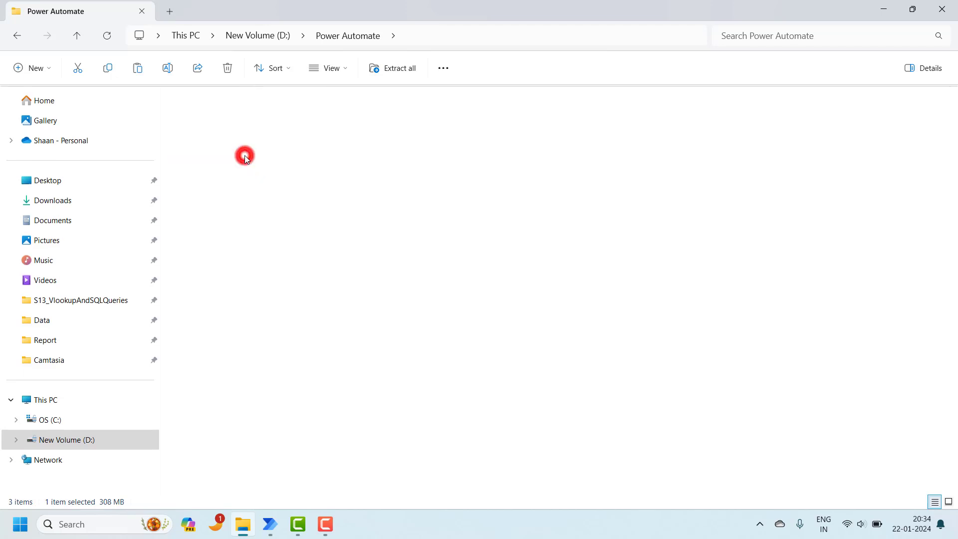
click(217, 116)
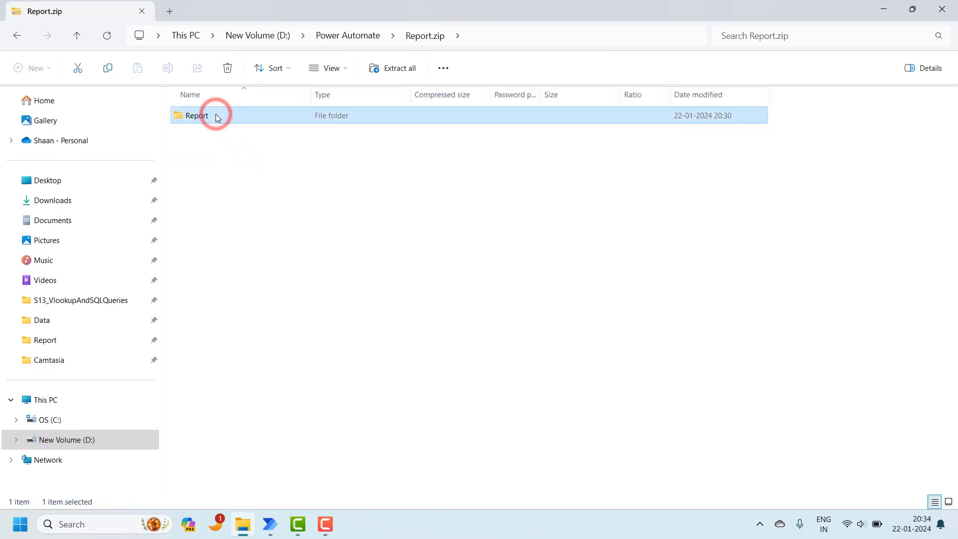
right_click(217, 116)
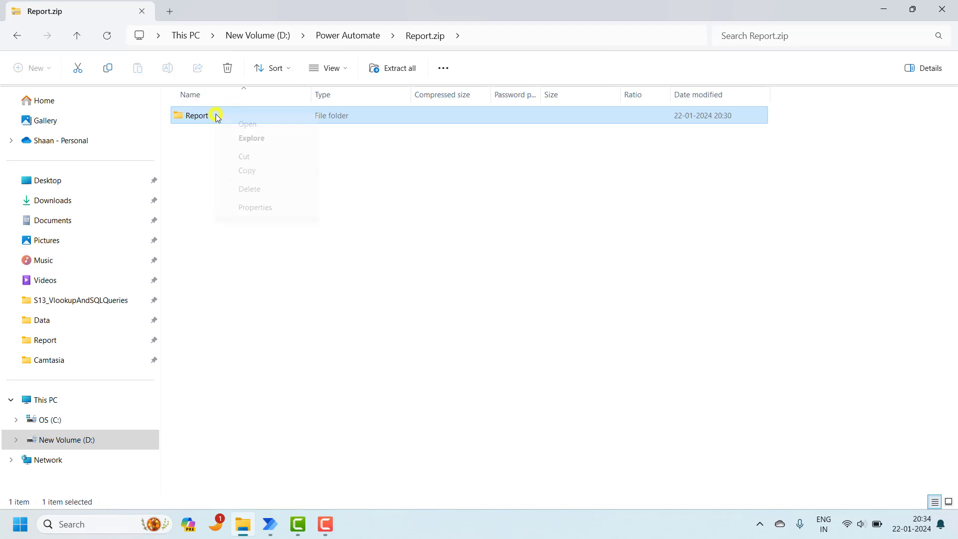
click(248, 169)
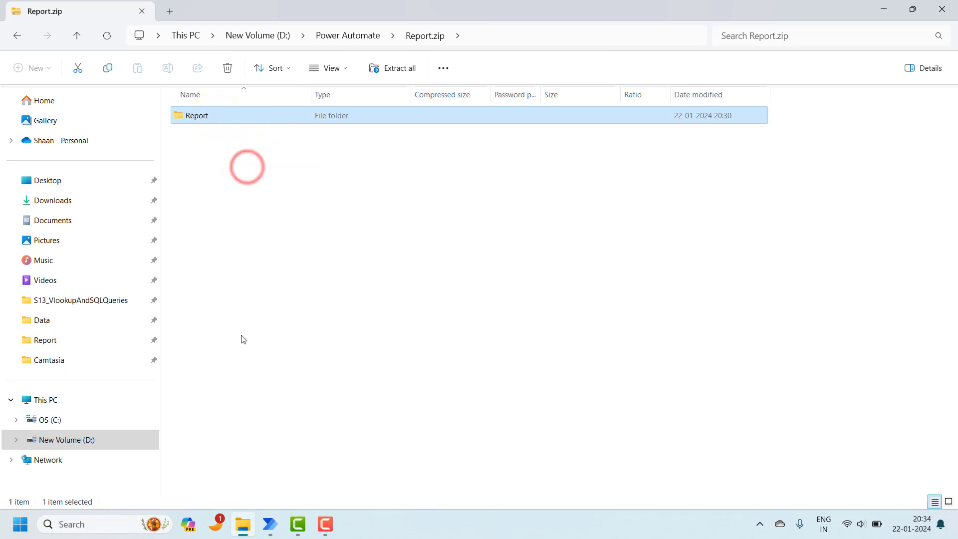
key(super+d)
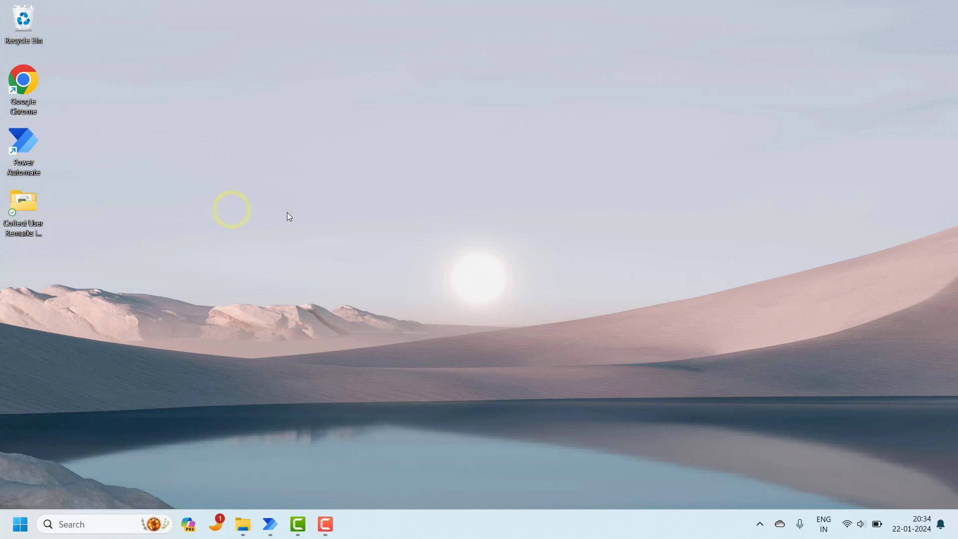
right_click(255, 210)
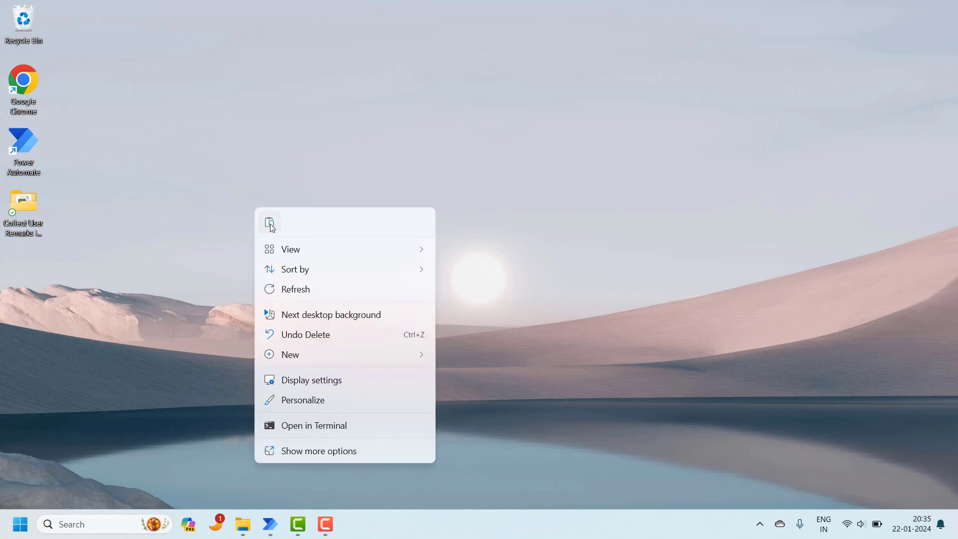
click(270, 223)
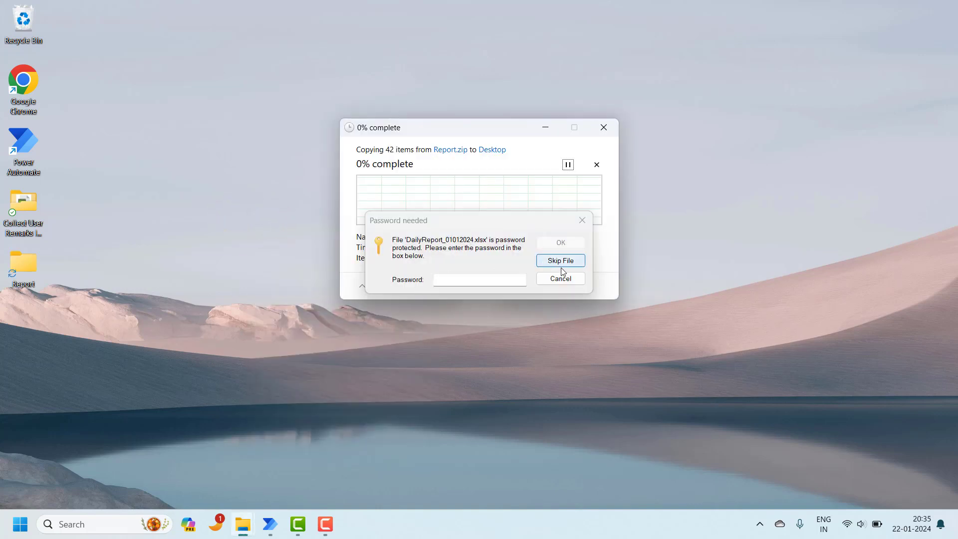
click(561, 279)
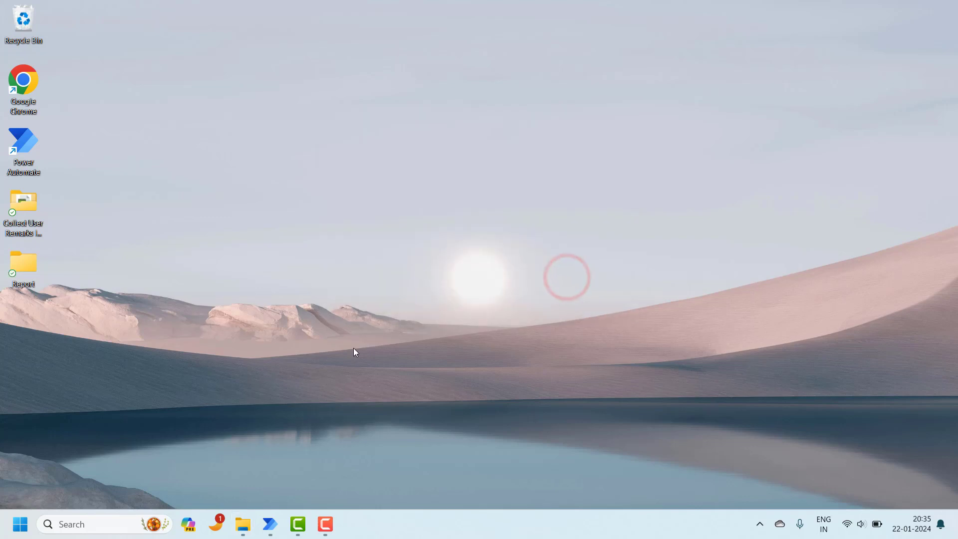
Step: Try opening DailyReport_02012024.xlsx inside the archive, cancel the password prompt, and return to D:\Power Automate
mouse_move(243, 524)
click(254, 460)
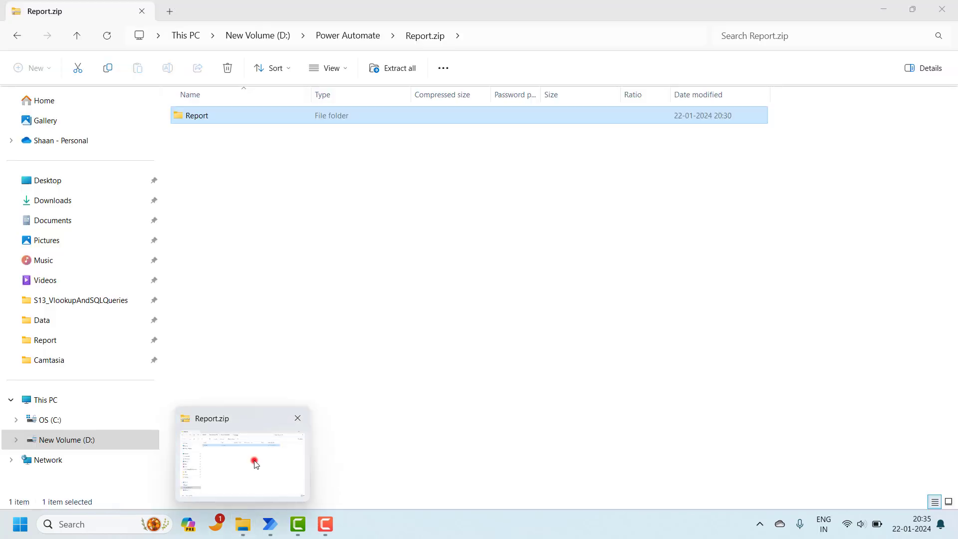
double_click(214, 114)
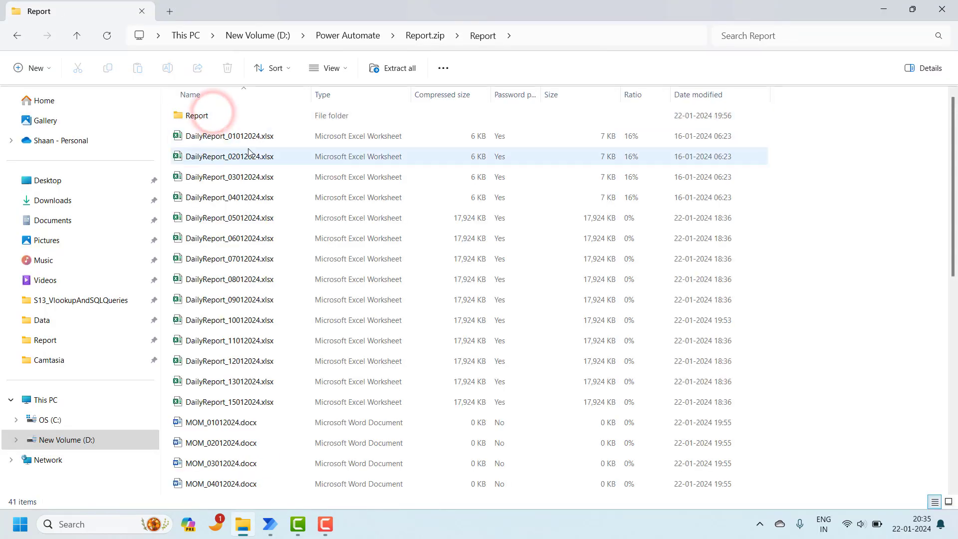
double_click(246, 155)
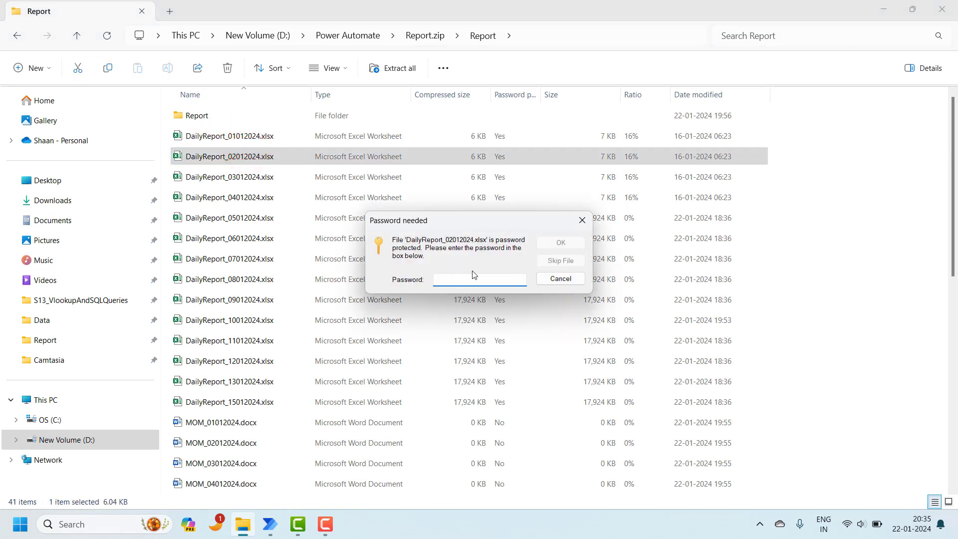
click(544, 280)
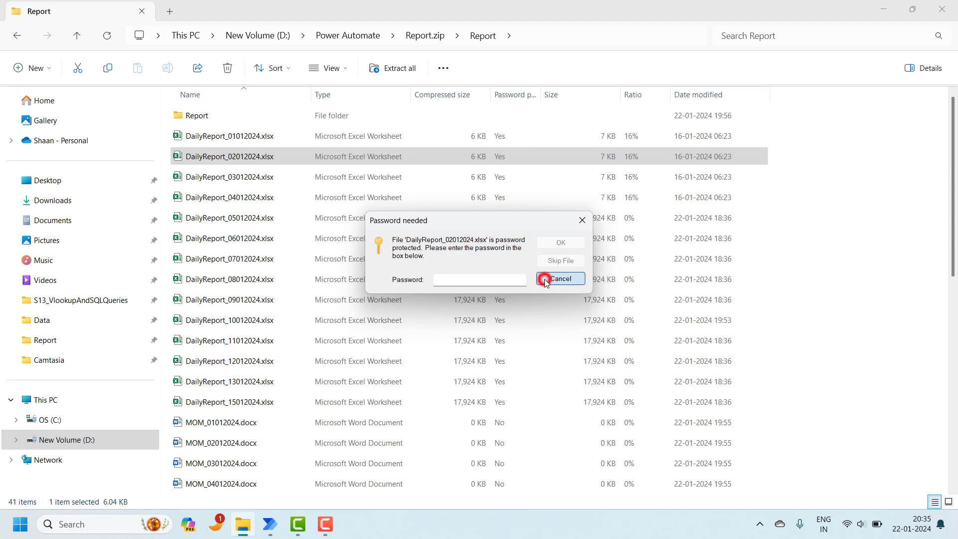
click(368, 40)
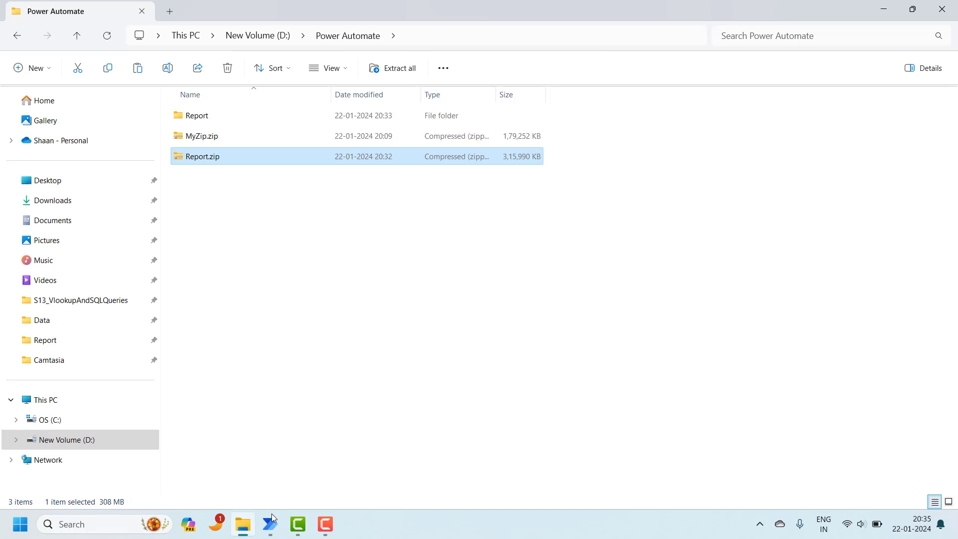
Step: Review the Zip files action without changes, then disable it from its context menu
mouse_move(271, 517)
click(318, 470)
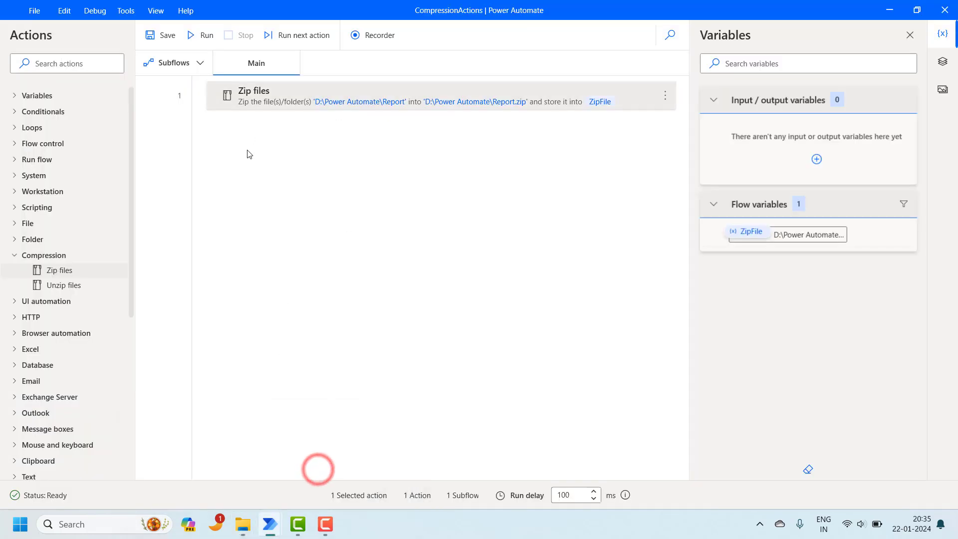
double_click(254, 97)
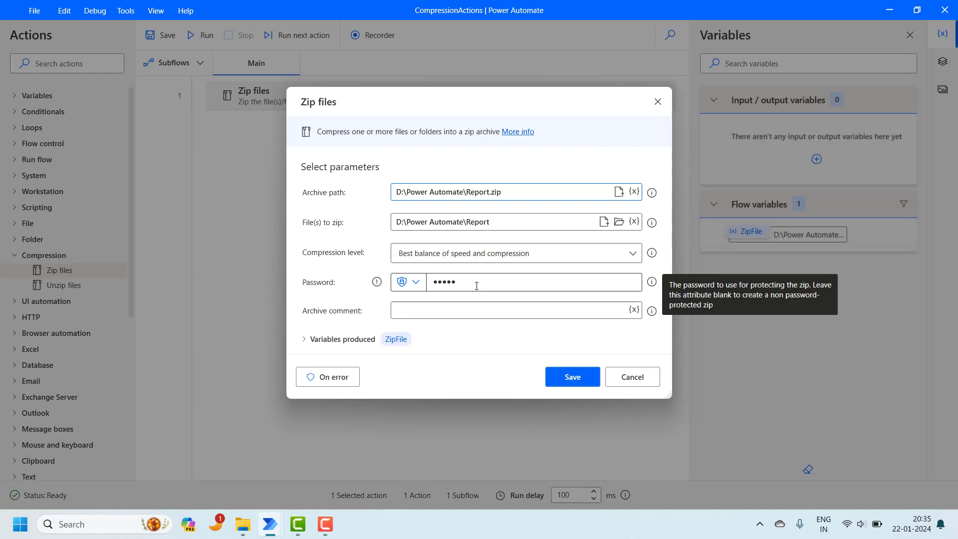
click(619, 380)
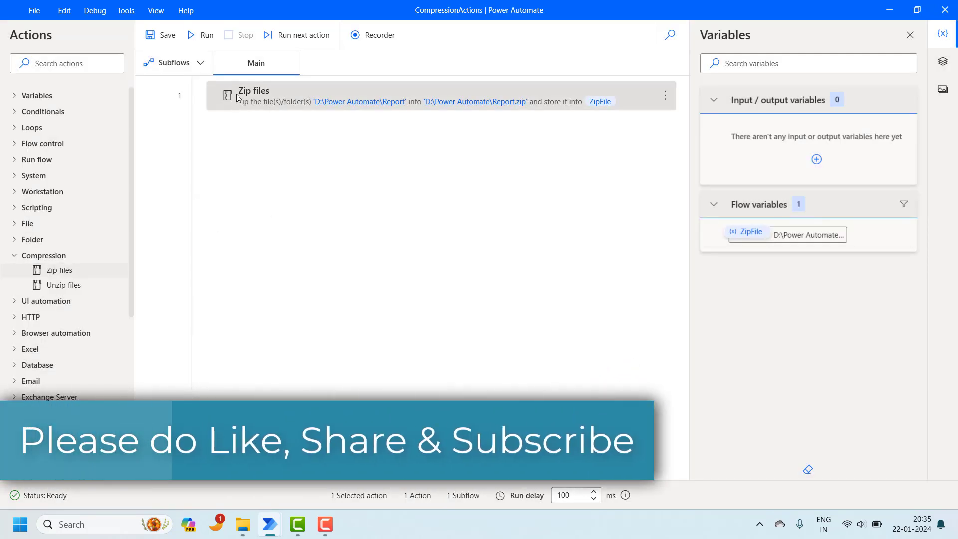
right_click(238, 97)
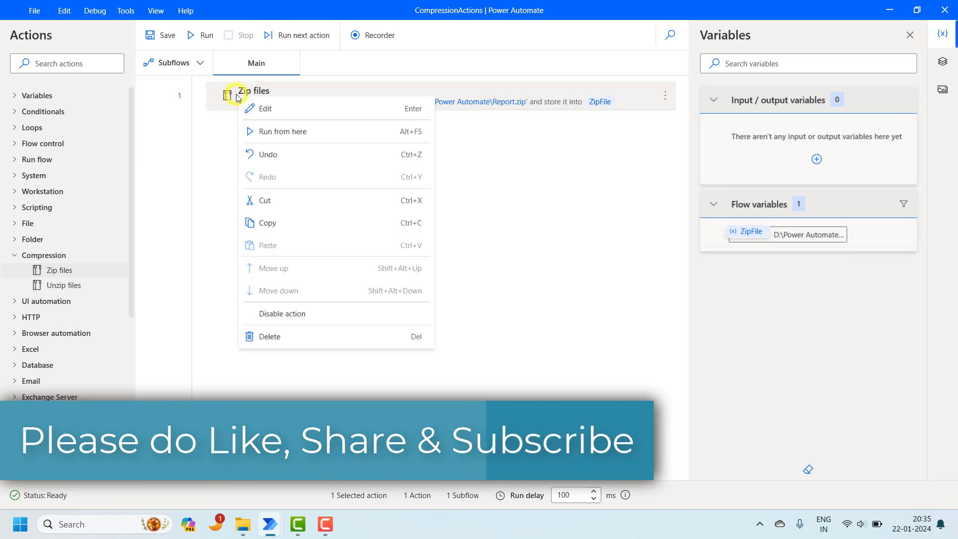
click(278, 319)
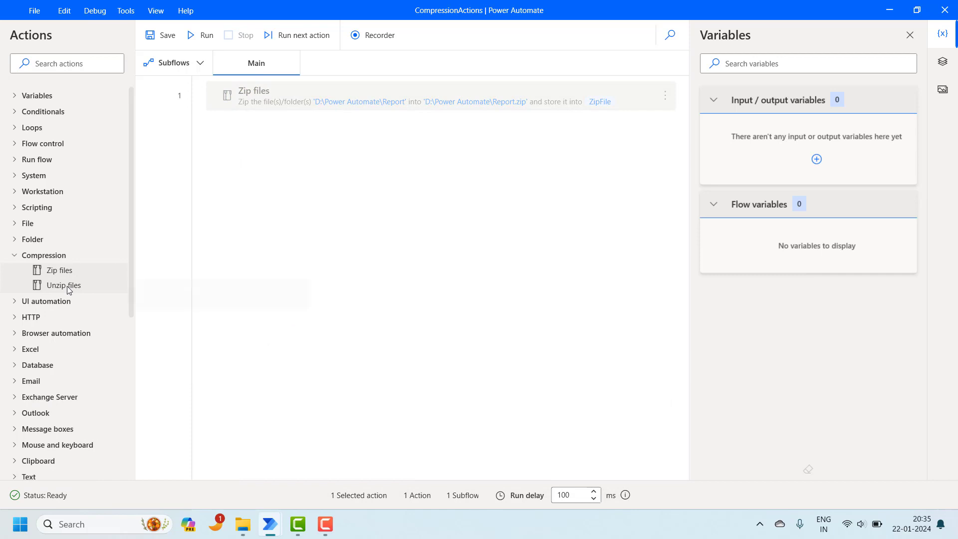
Step: Add an Unzip files action as step 2 and locate MyZip.zip in File Explorer
drag(69, 290, 282, 139)
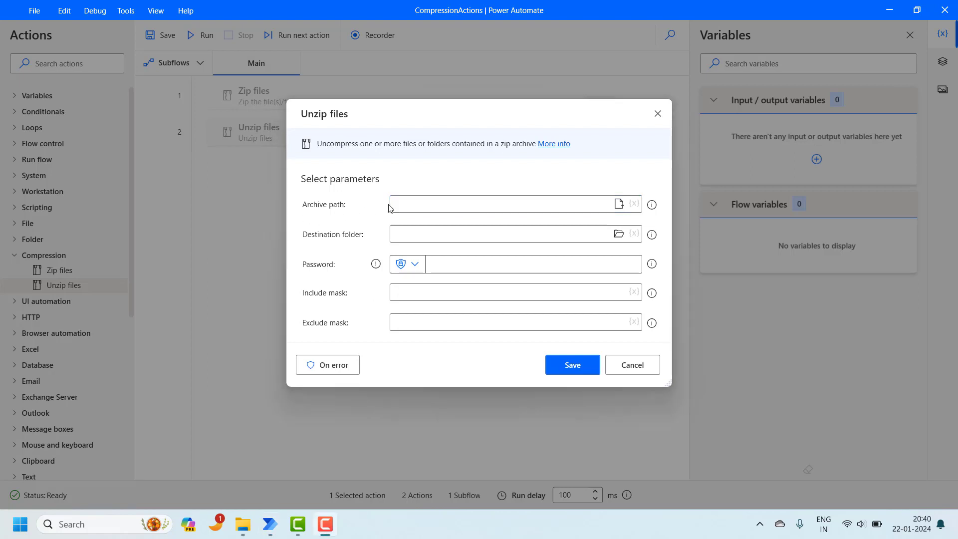
click(415, 205)
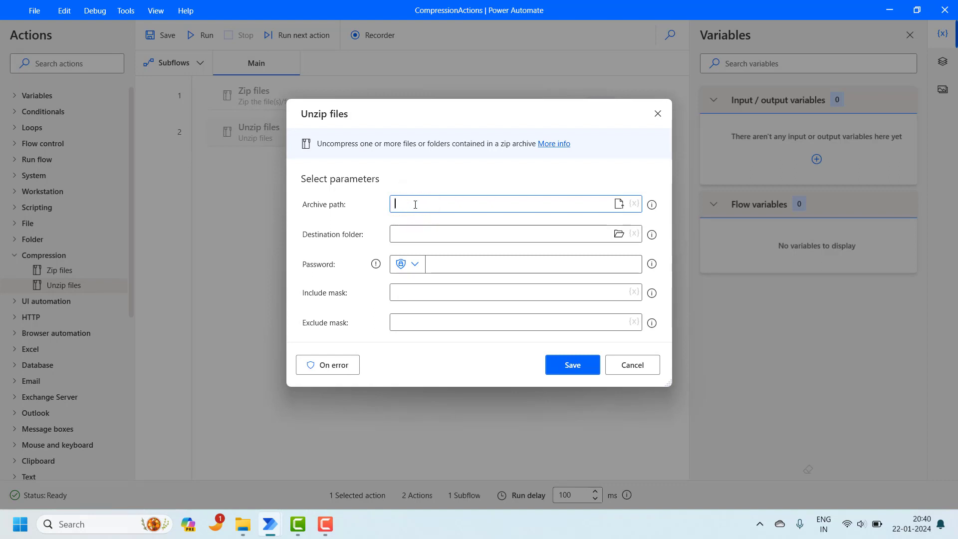
click(251, 499)
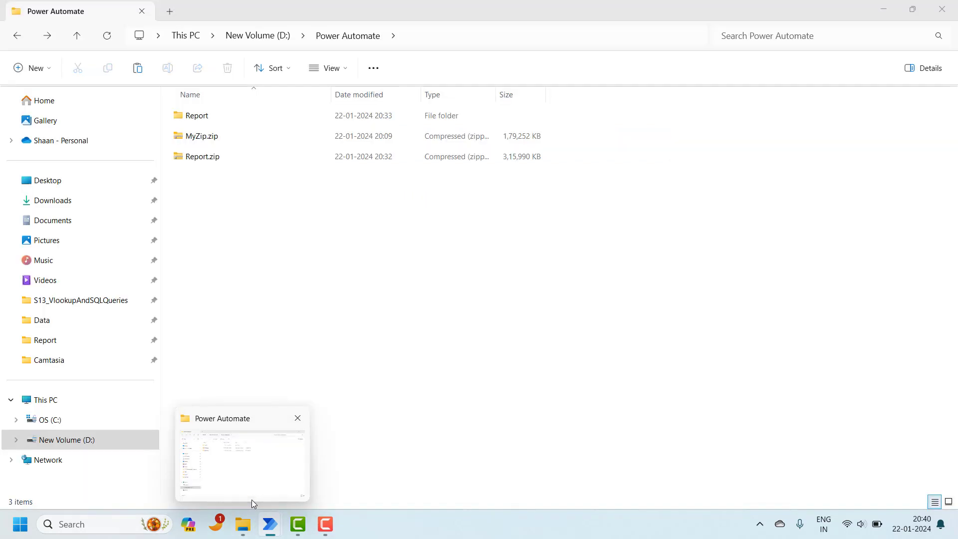
click(222, 135)
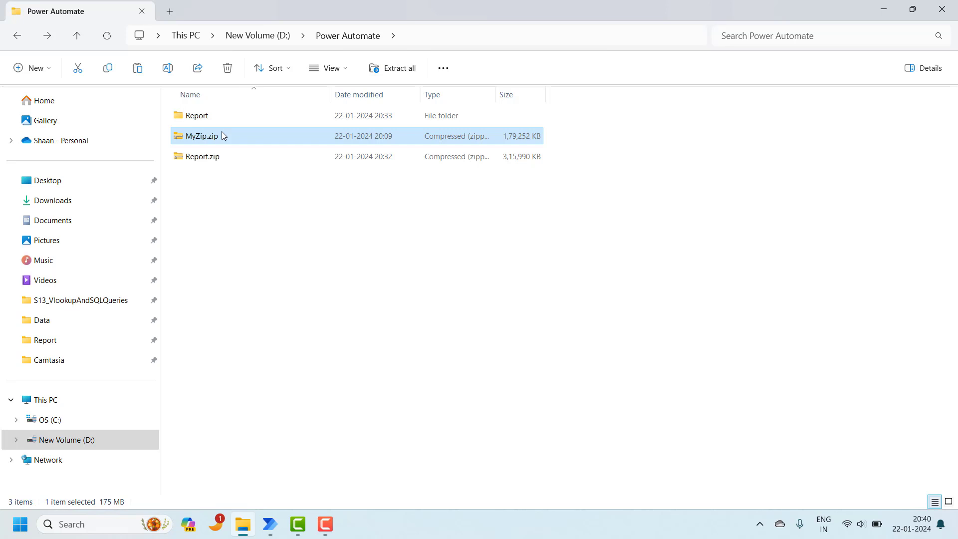
mouse_move(270, 524)
click(339, 463)
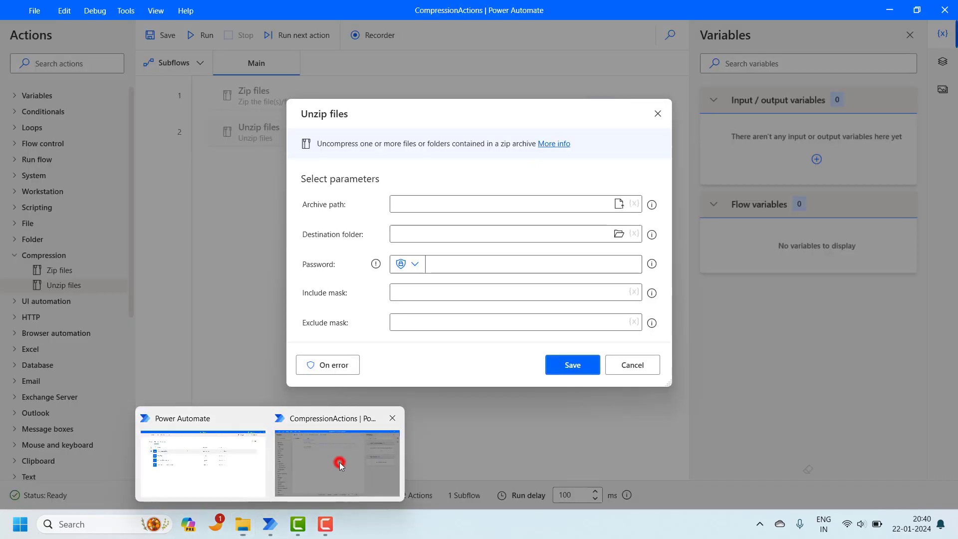
Step: Browse to D:\Power Automate\MyZip.zip as the archive path
click(408, 205)
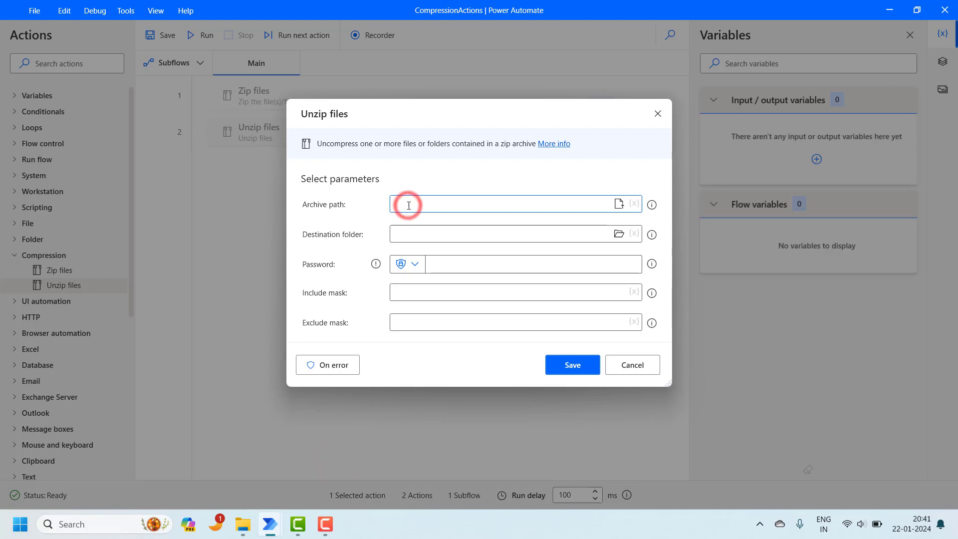
click(618, 205)
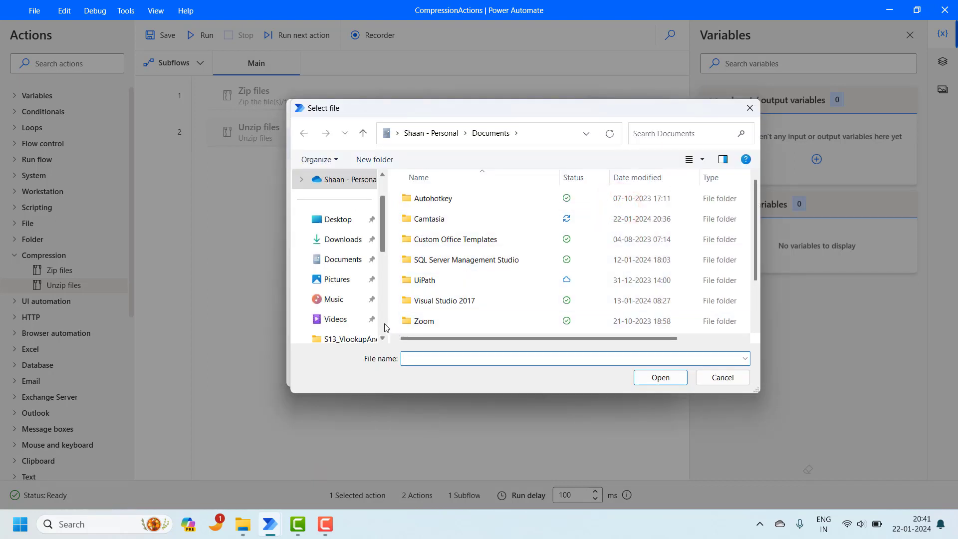
click(383, 321)
click(383, 322)
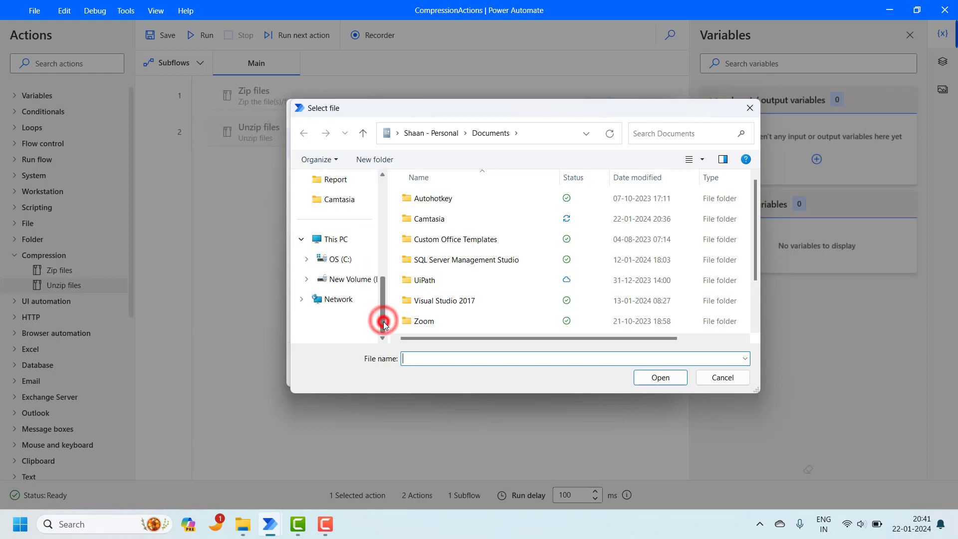
click(361, 285)
double_click(464, 240)
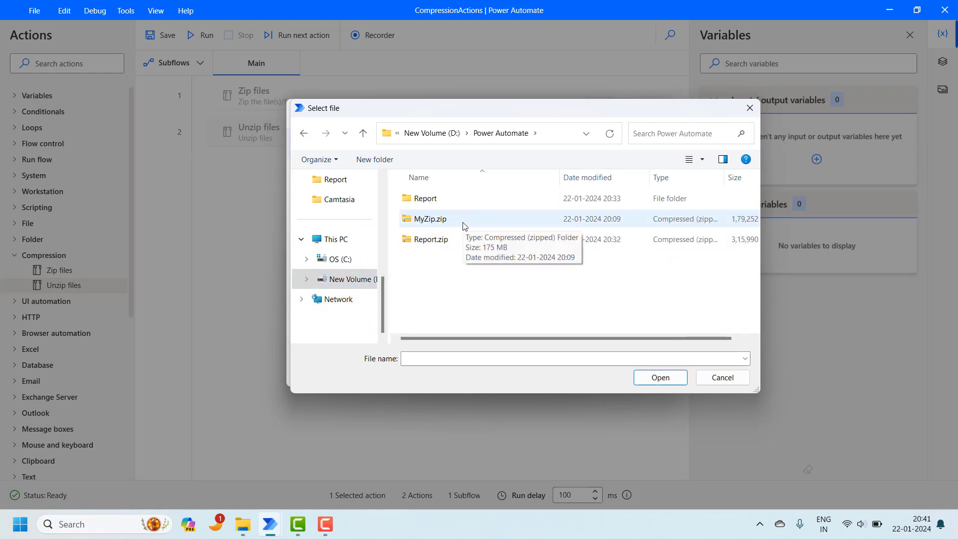
double_click(463, 223)
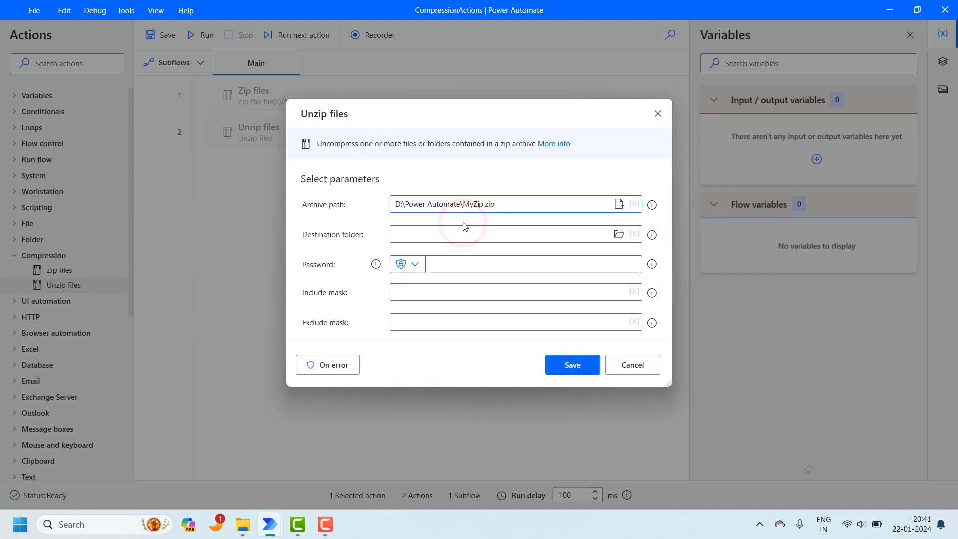
click(475, 233)
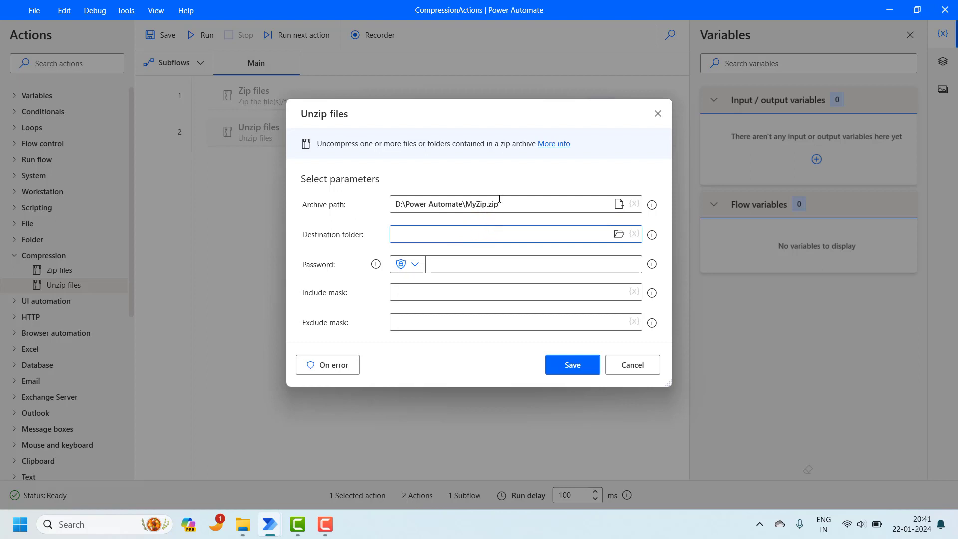
click(467, 204)
double_click(477, 205)
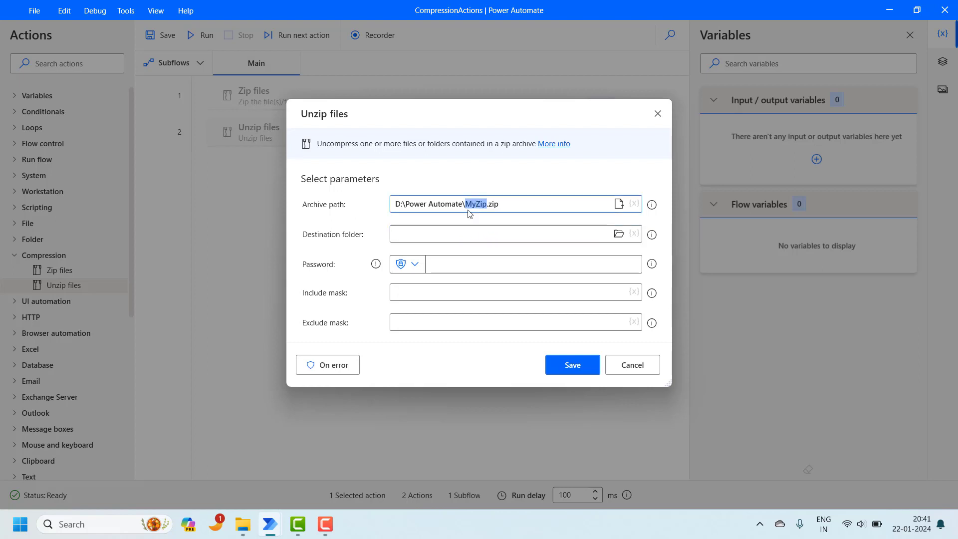
click(449, 229)
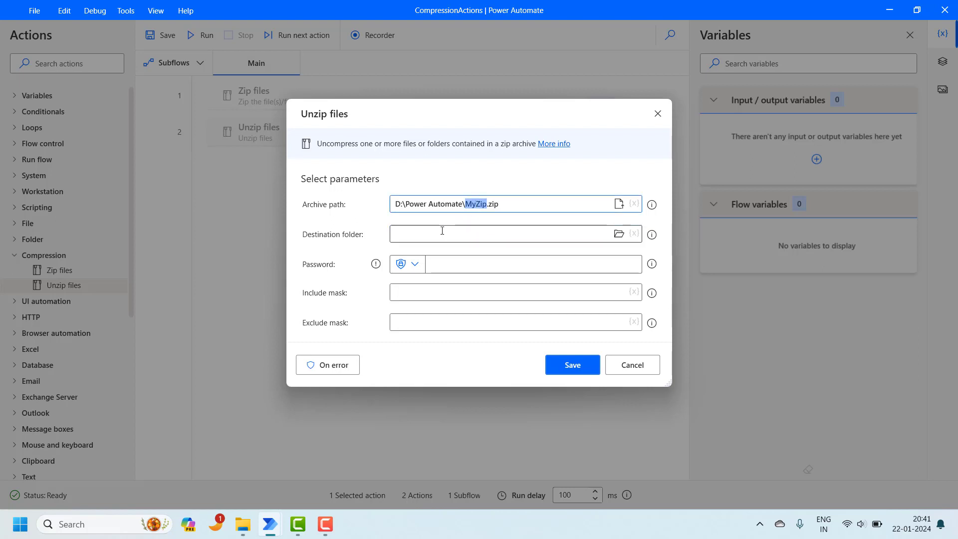
Step: Browse to D:\Power Automate as the destination folder
click(620, 234)
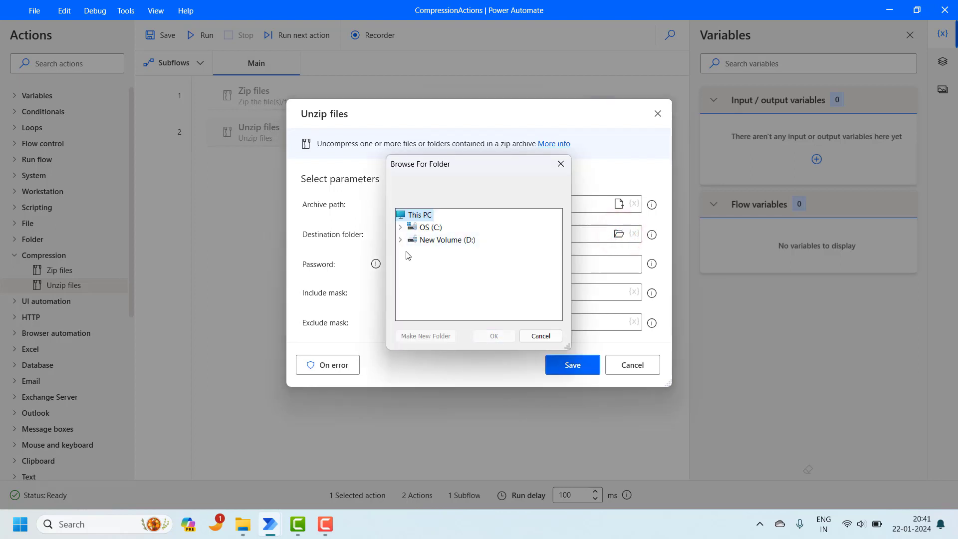
click(401, 240)
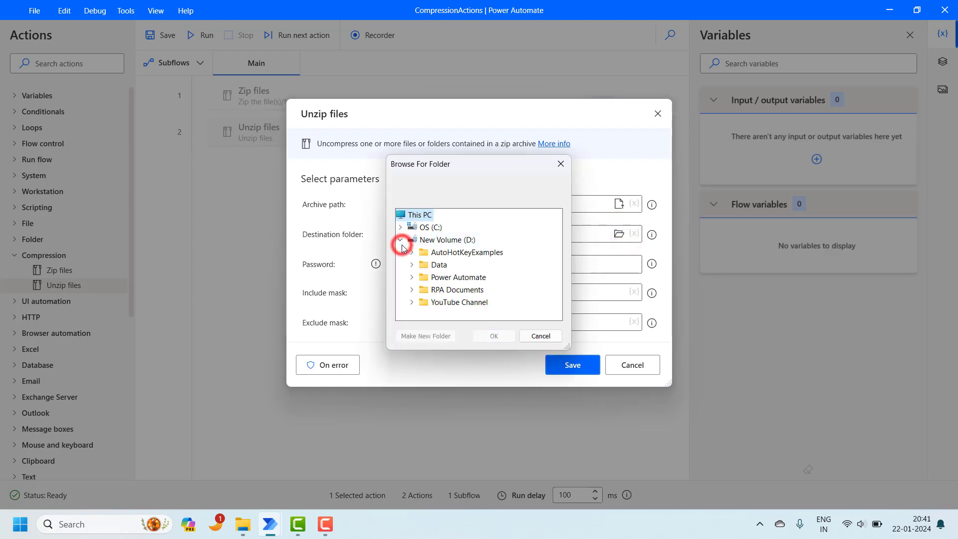
click(431, 277)
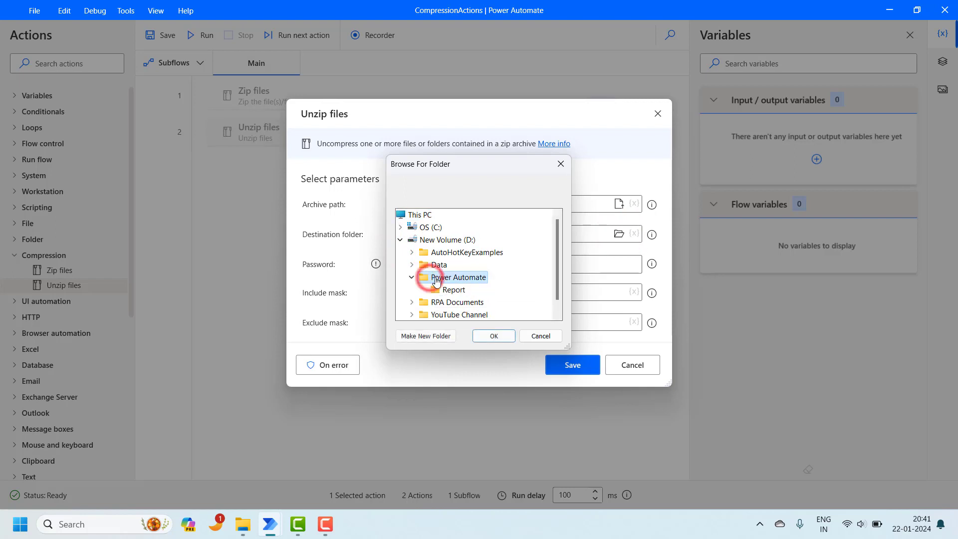
click(493, 336)
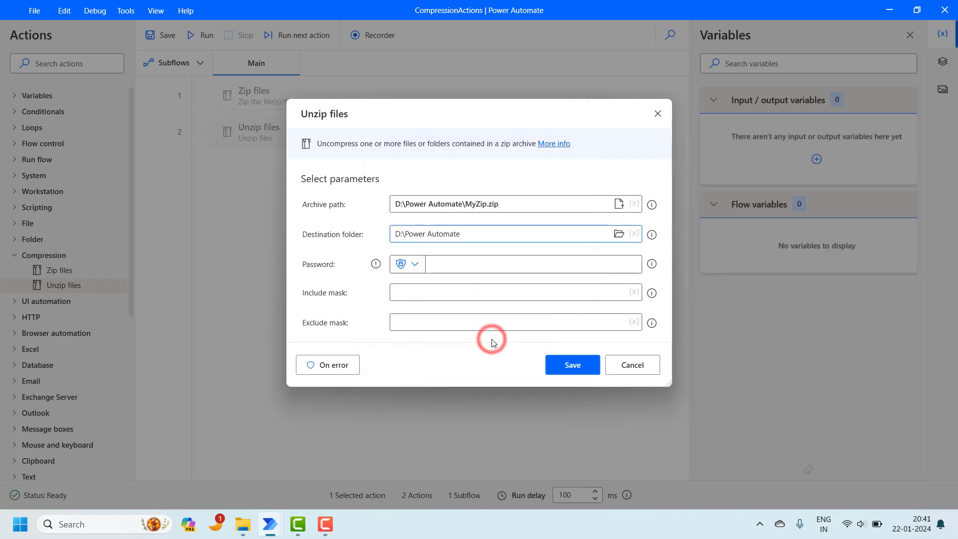
click(494, 236)
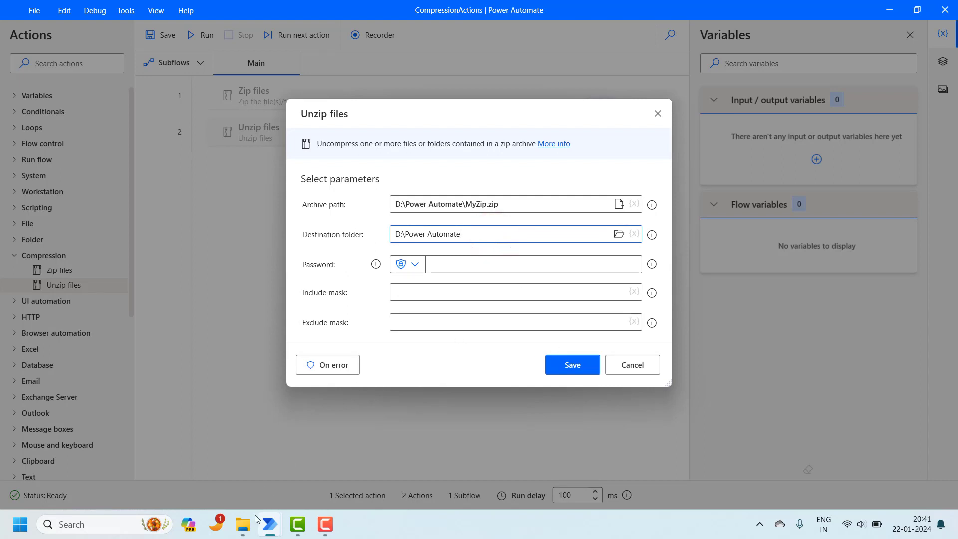
Step: Check the Power Automate folder in File Explorer, then return to the flow designer
mouse_move(244, 521)
click(258, 461)
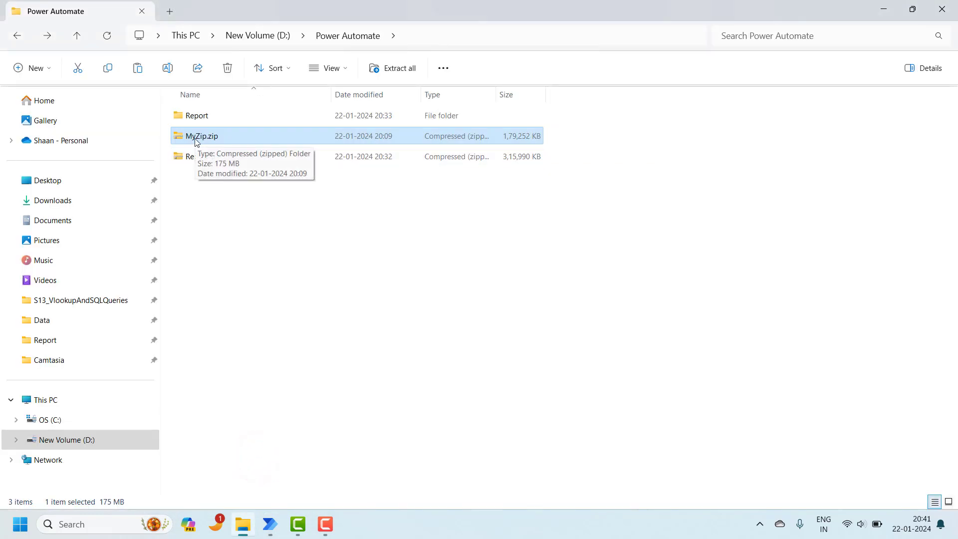
click(256, 276)
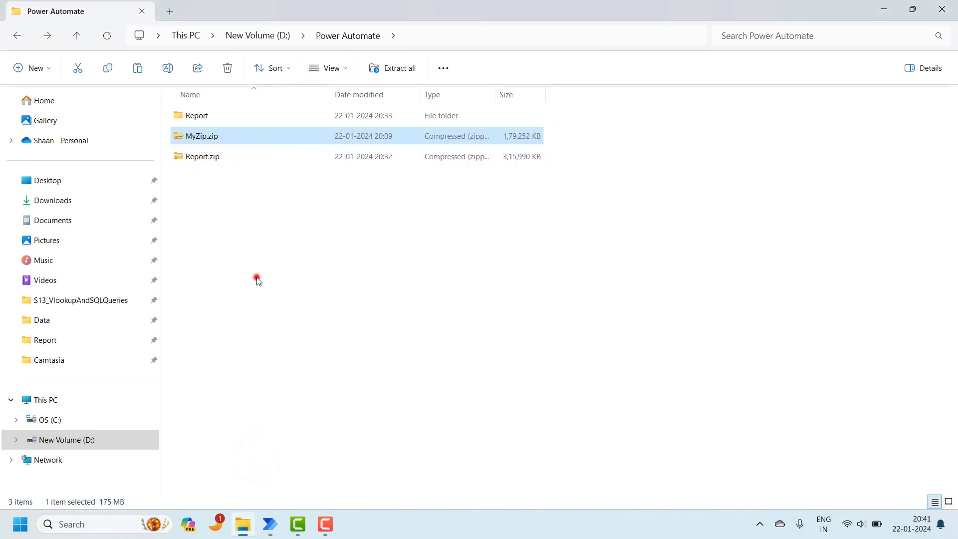
click(334, 229)
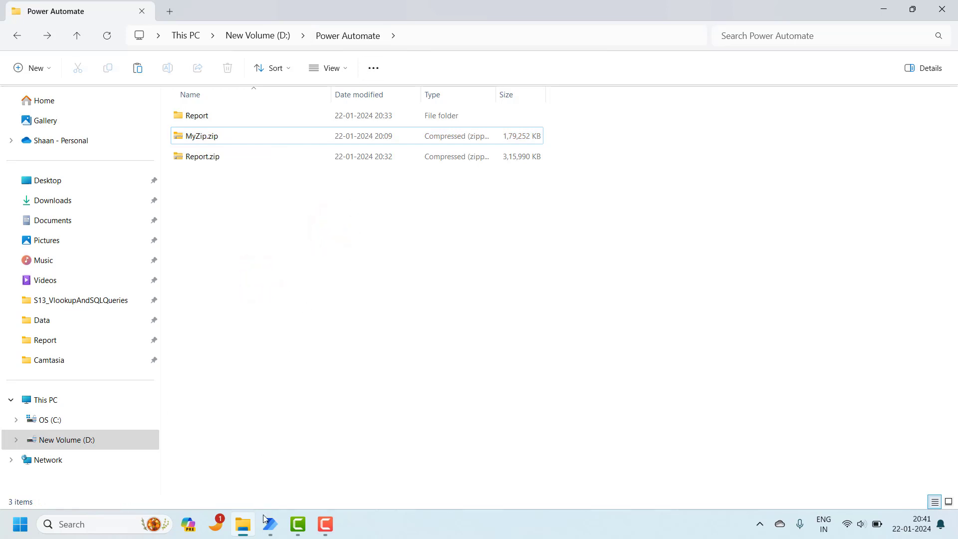
mouse_move(270, 523)
click(315, 468)
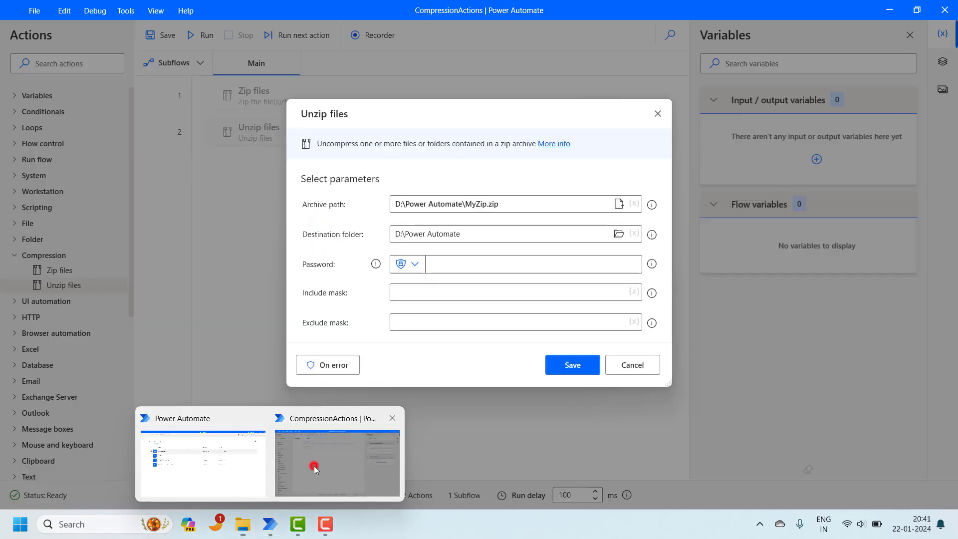
Step: Save the Unzip files step, run the flow, and view D:\Power Automate with the 18 items
click(571, 366)
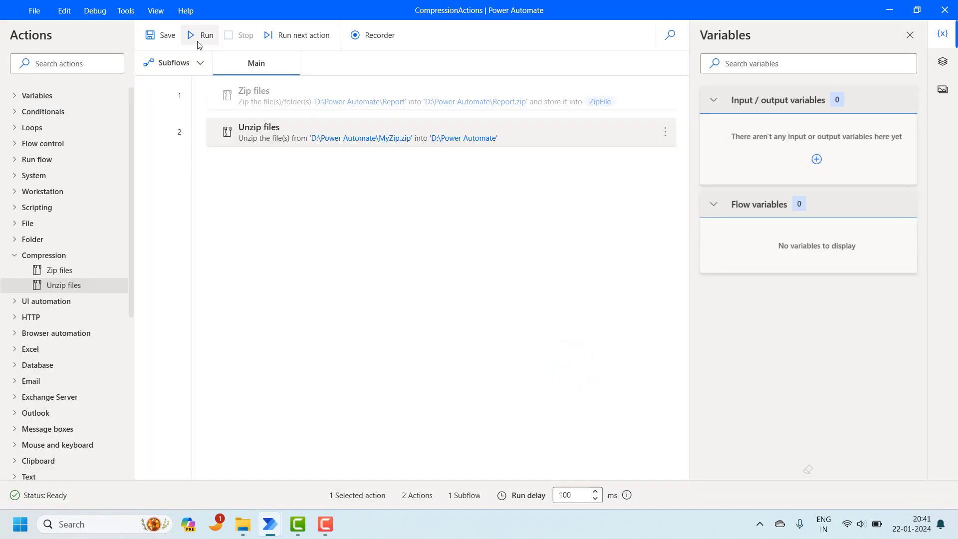
click(200, 36)
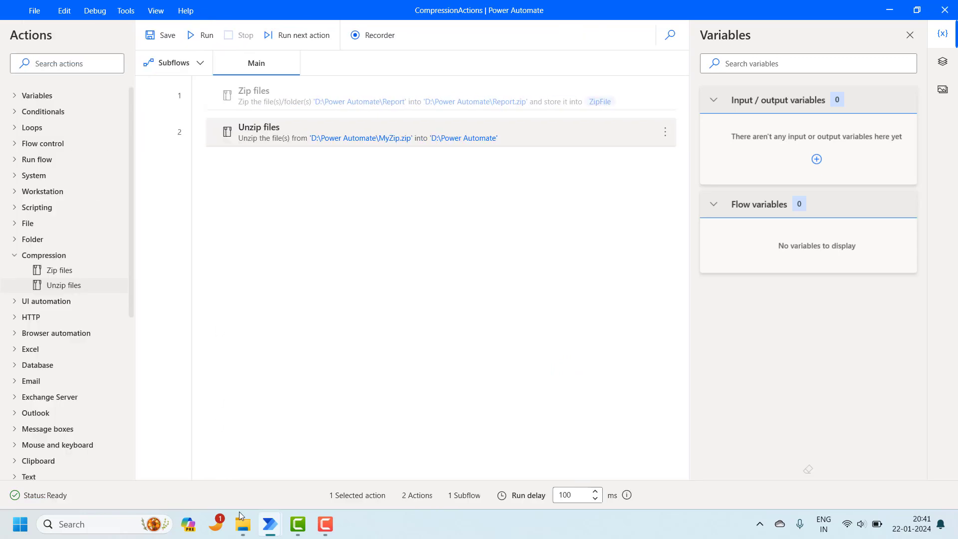
mouse_move(244, 516)
click(278, 482)
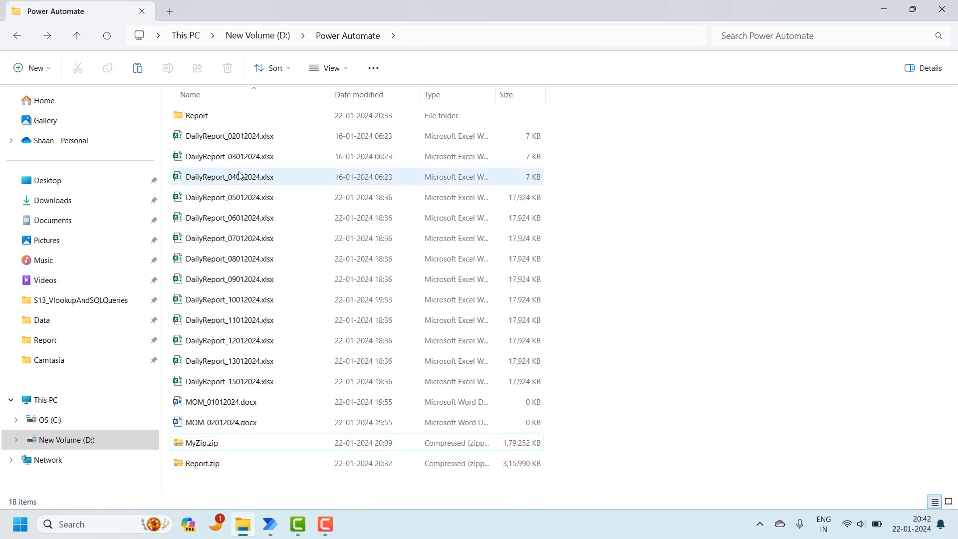
Step: Select MOM_02012024.docx through DailyReport_02012024.xlsx, delete the 15 files, and return to CompressionActions
click(234, 428)
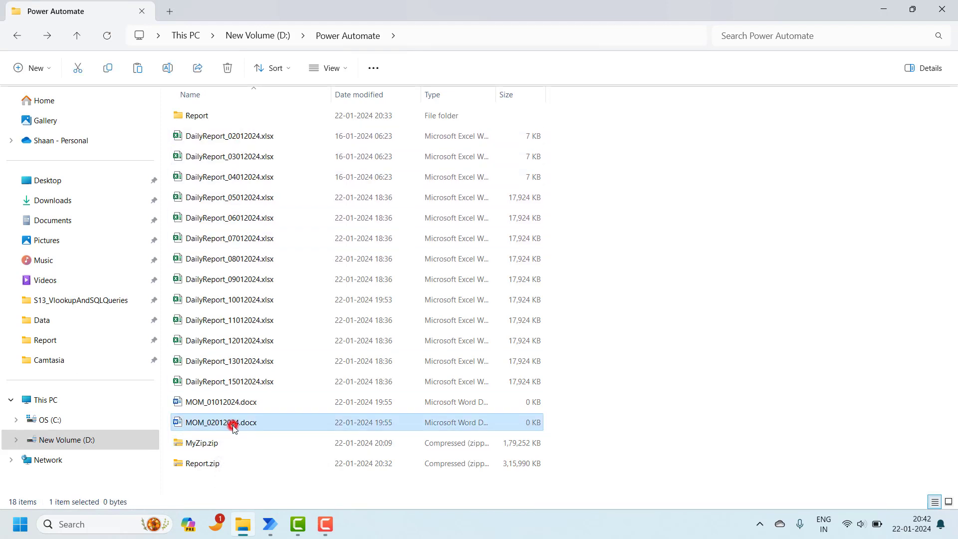
key(shift+Up)
key(shift+Up)
key(shift+Up)
key(shift+Up)
key(shift+Up)
key(shift+Up)
key(shift+Up)
key(shift+Up)
key(shift+Up)
key(shift+Up)
key(shift+Up)
key(shift+Up)
key(shift+Up)
key(shift+Up)
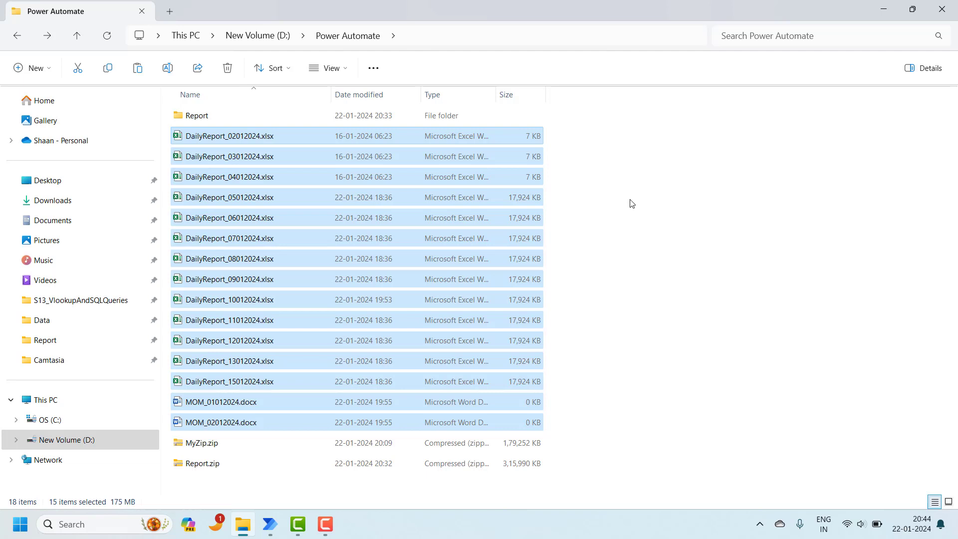
key(Delete)
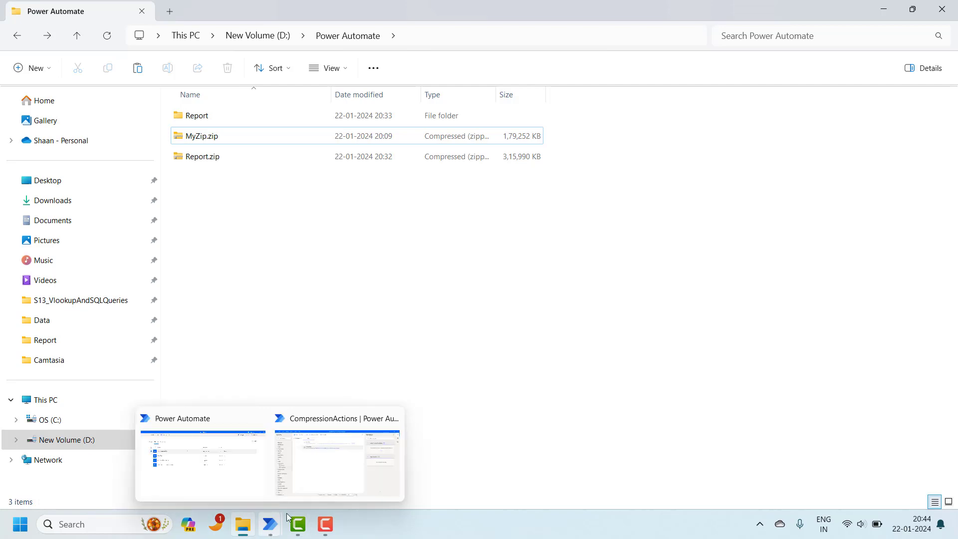
click(347, 469)
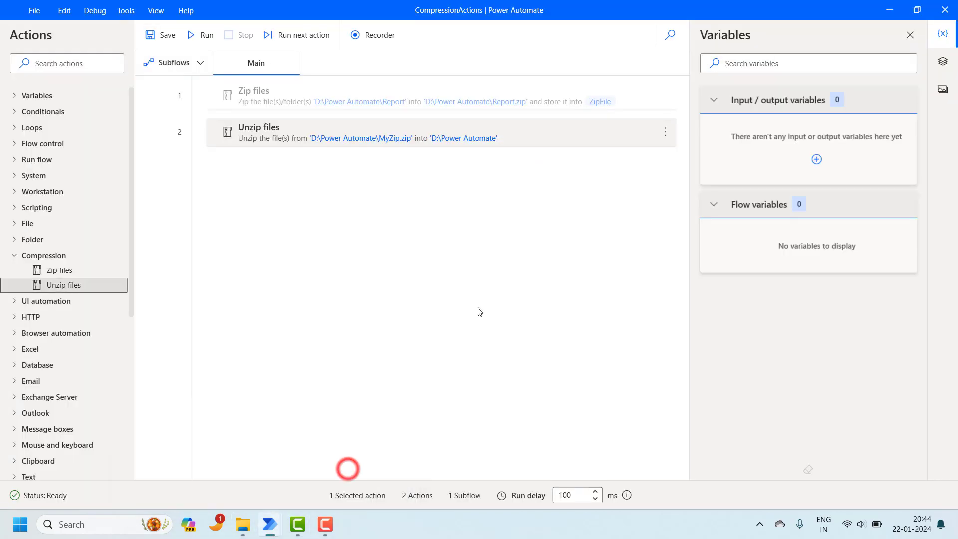
Step: Change the Unzip destination to D:\Power Automate\MyFiles, save, and run the flow
click(563, 142)
double_click(562, 142)
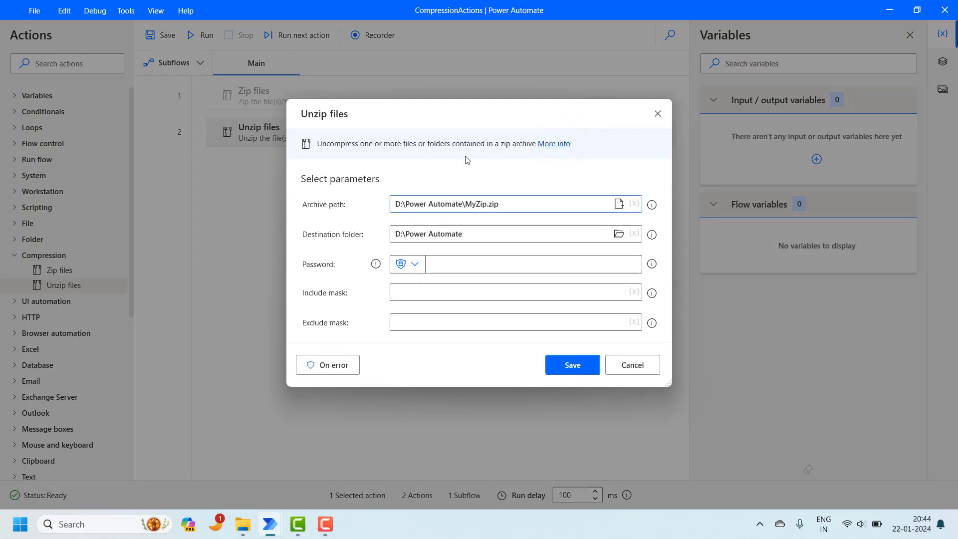
click(472, 236)
text(\MyFiles)
click(573, 365)
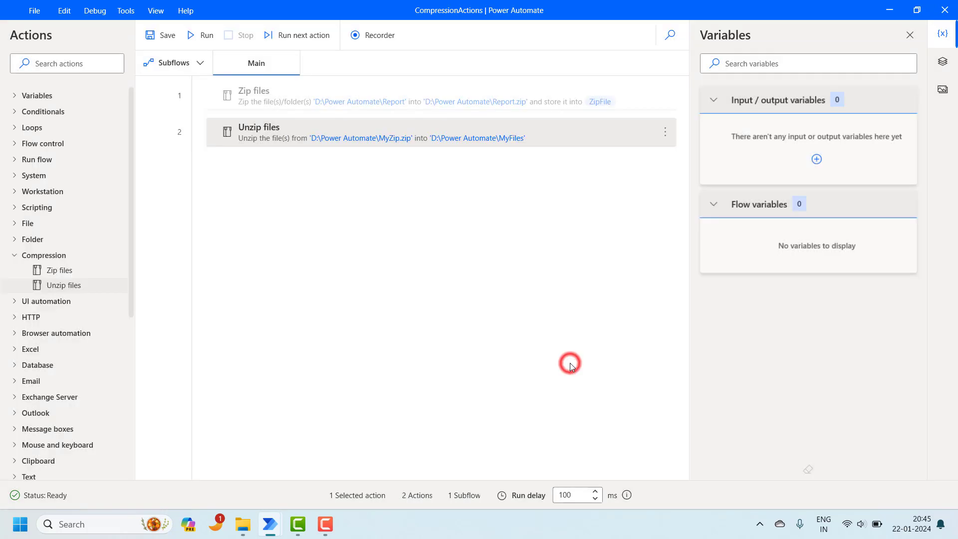
click(200, 35)
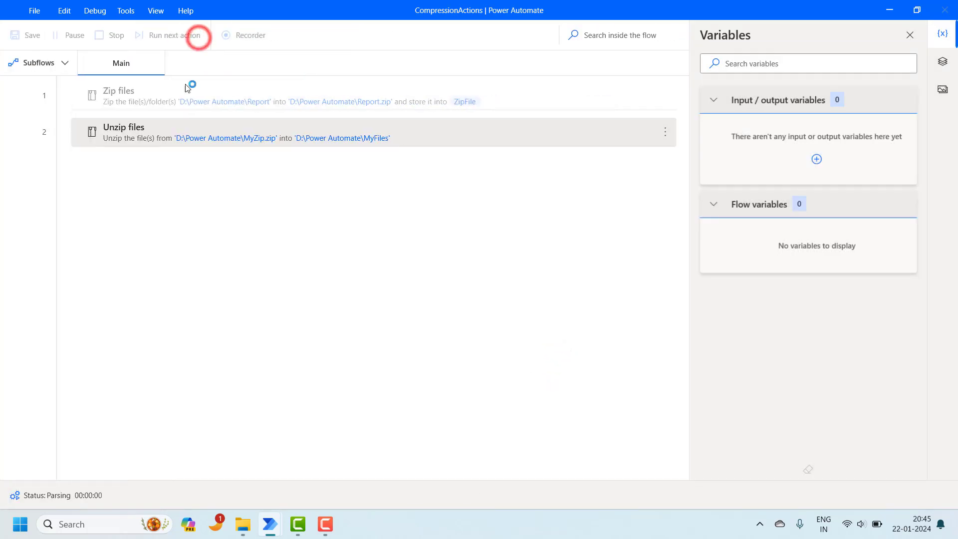
Step: Confirm MyFiles holds MyZip.zip's 15 files, then reopen the Unzip files step
mouse_move(244, 525)
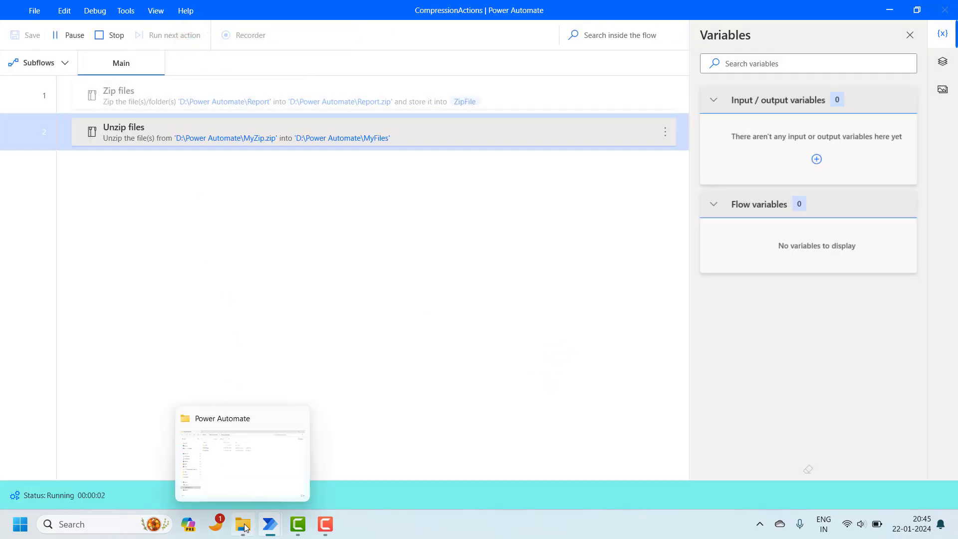
click(251, 496)
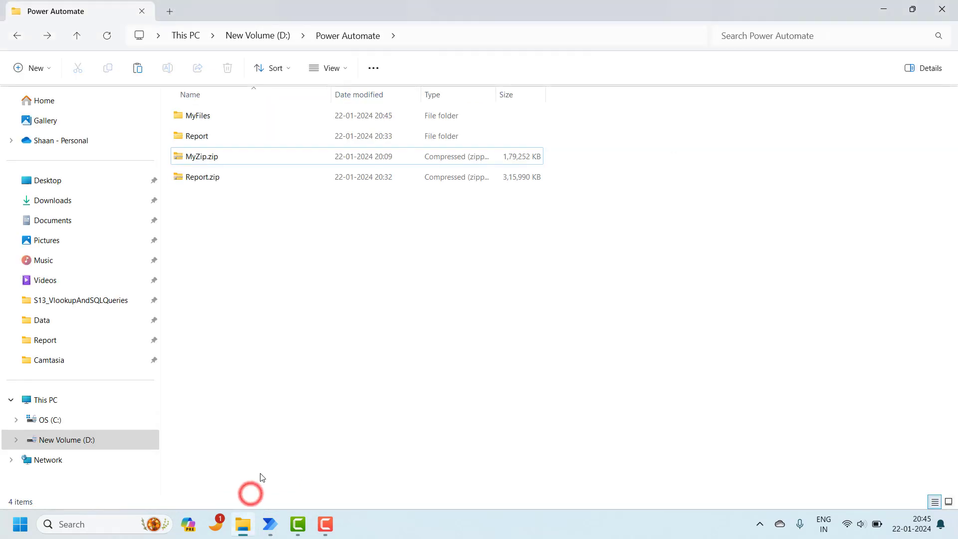
double_click(207, 122)
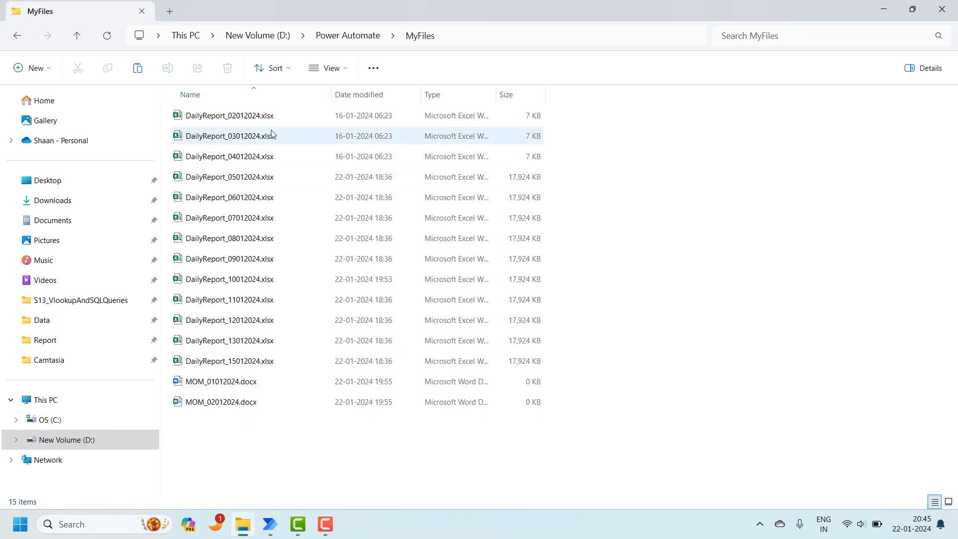
click(337, 43)
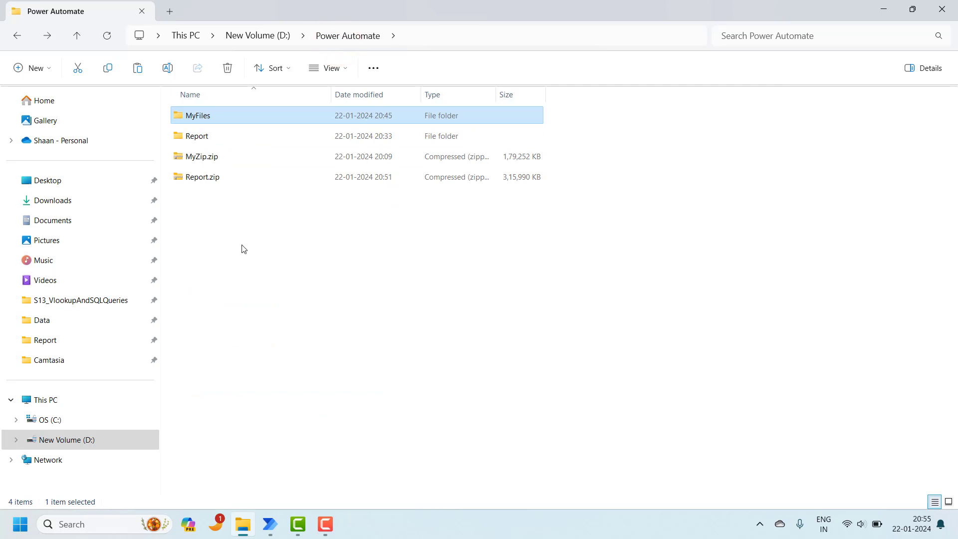
mouse_move(286, 504)
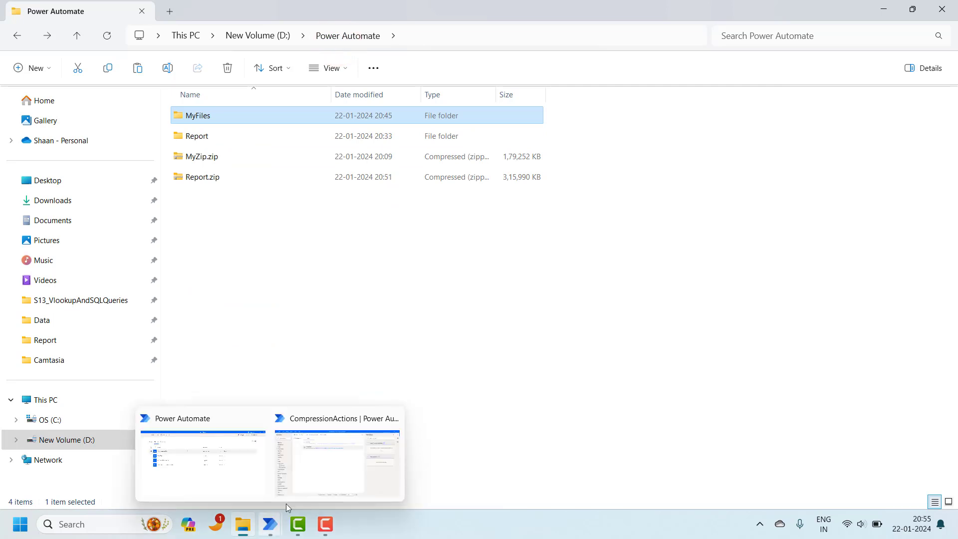
click(332, 463)
double_click(578, 142)
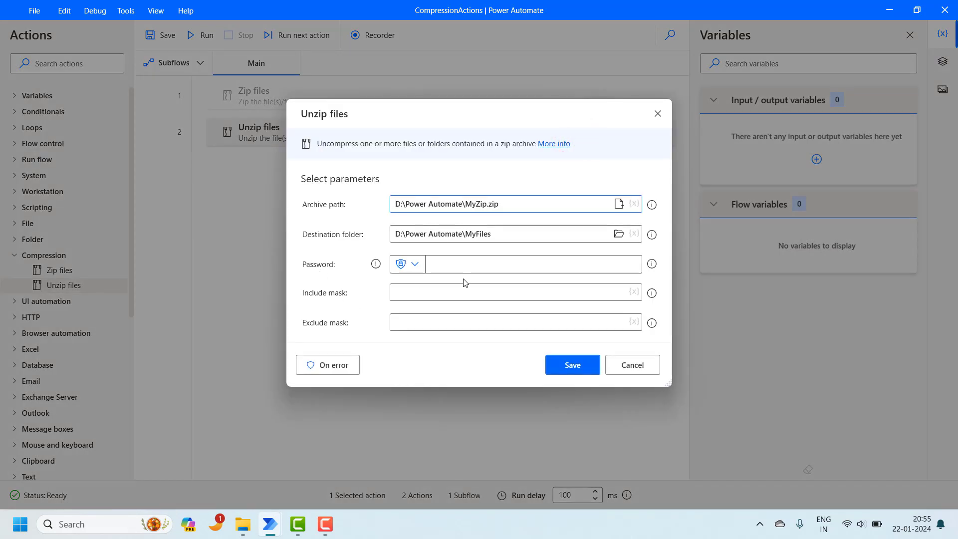
Step: Focus the Unzip files Password field, then switch to the Power Automate folder in File Explorer
click(465, 266)
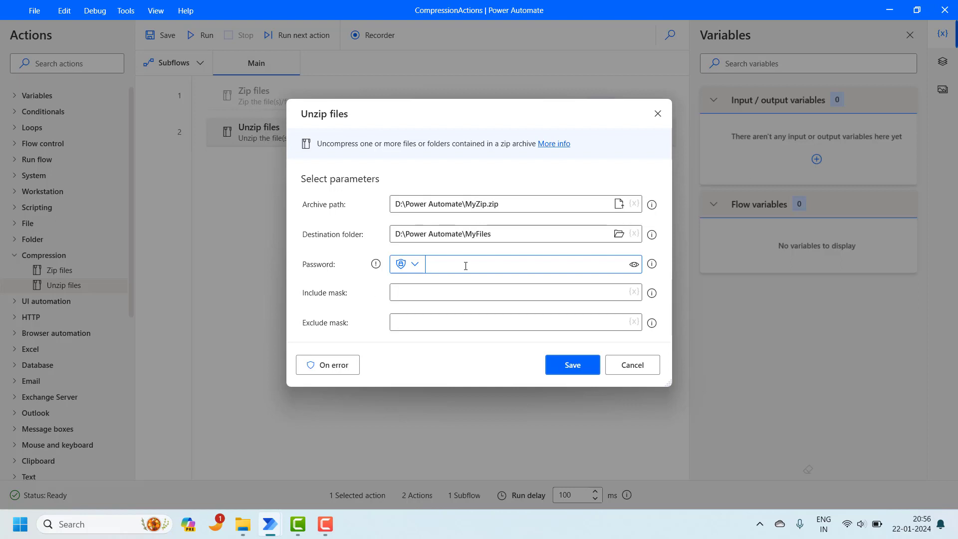
mouse_move(243, 524)
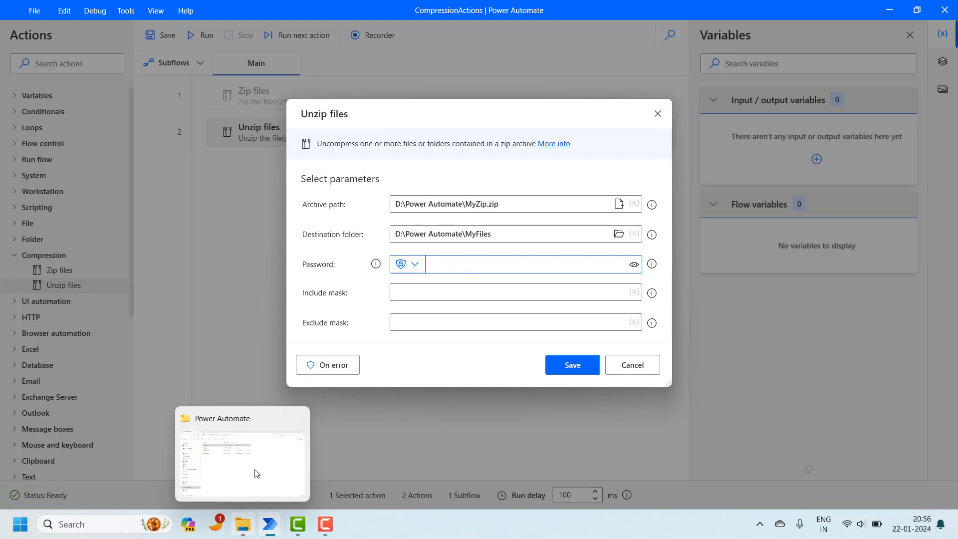
click(256, 462)
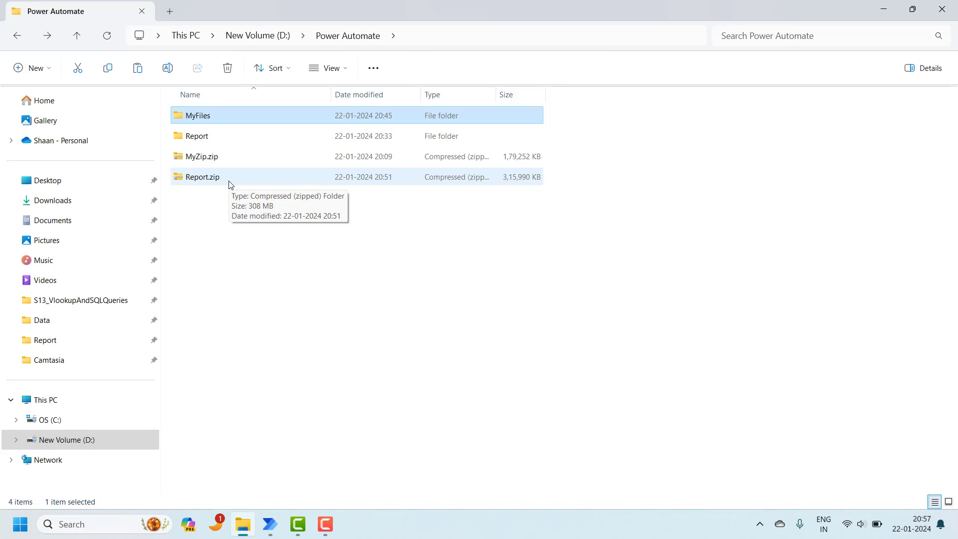
Step: View Report.zip's contents, a single Report folder, then return to the Unzip files settings
double_click(229, 182)
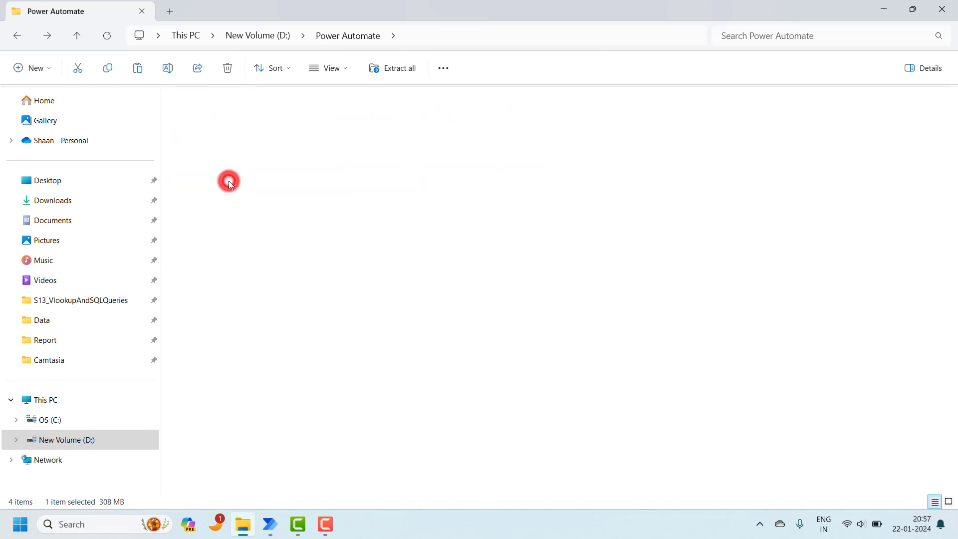
click(492, 40)
key(ctrl+c)
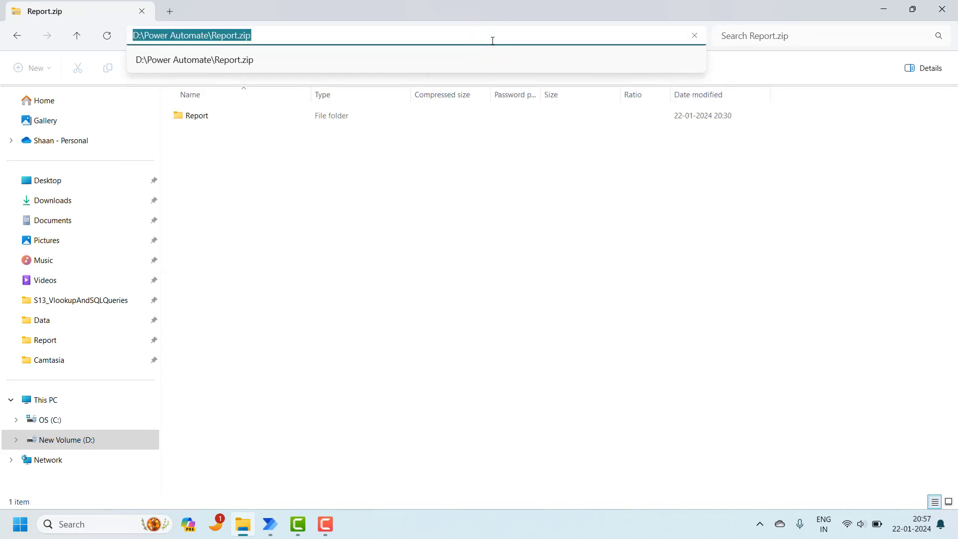
click(386, 223)
mouse_move(270, 523)
click(324, 471)
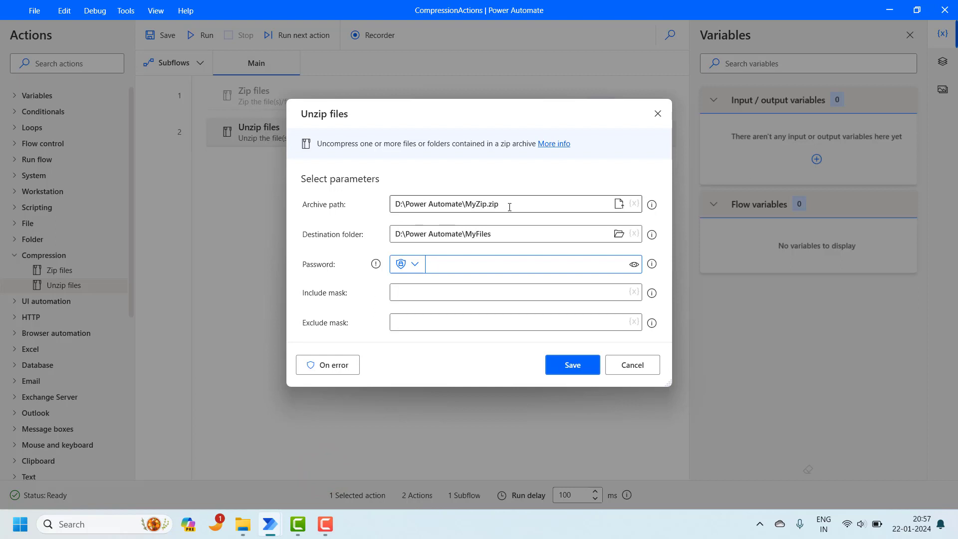
Step: Point Unzip files at Report.zip, extract into MyReport with the archive password, then save and run
drag(505, 209, 384, 214)
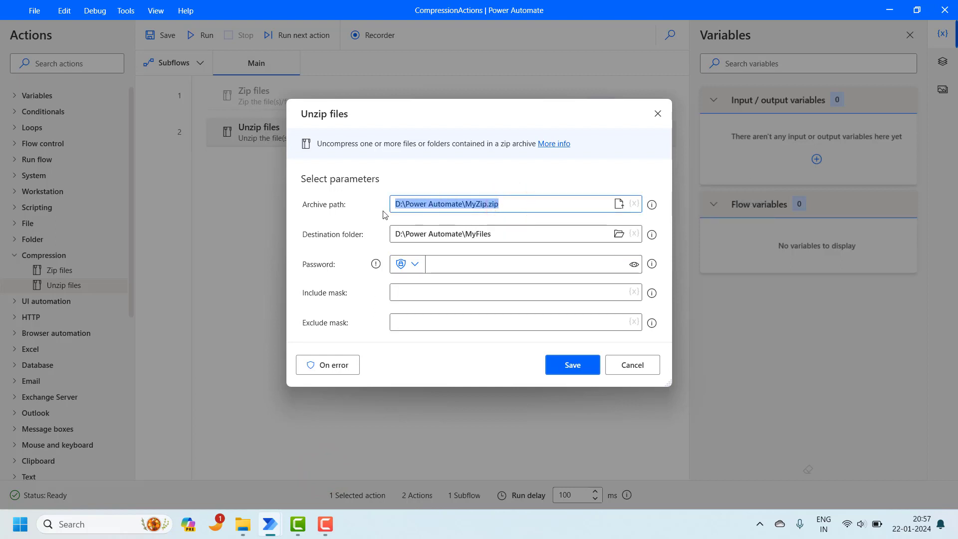
key(ctrl+v)
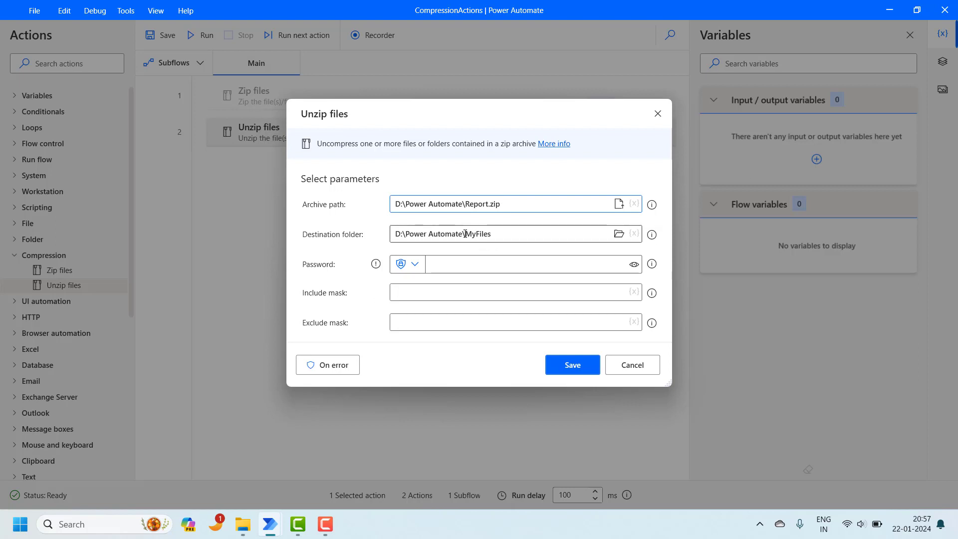
drag(464, 234, 493, 238)
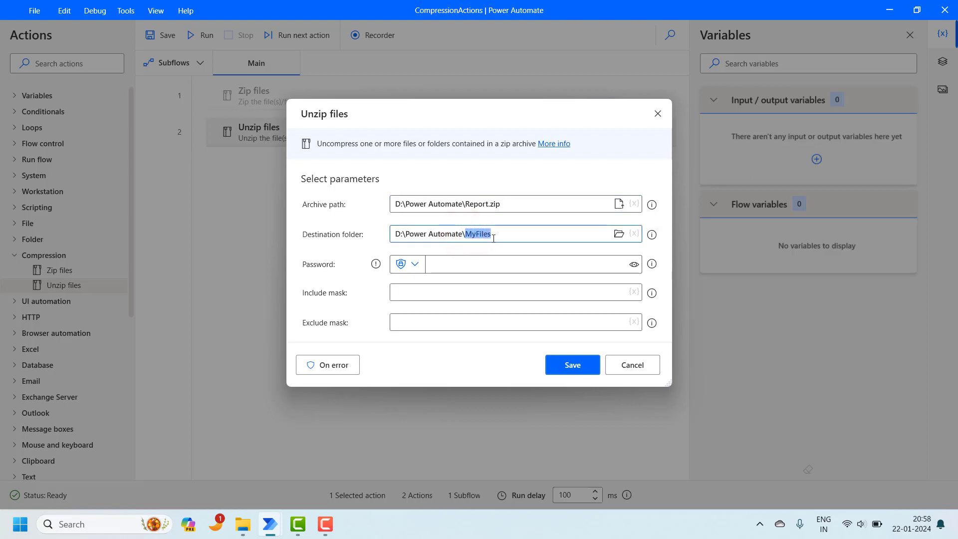
key(BackSpace)
text(MyReport)
click(431, 261)
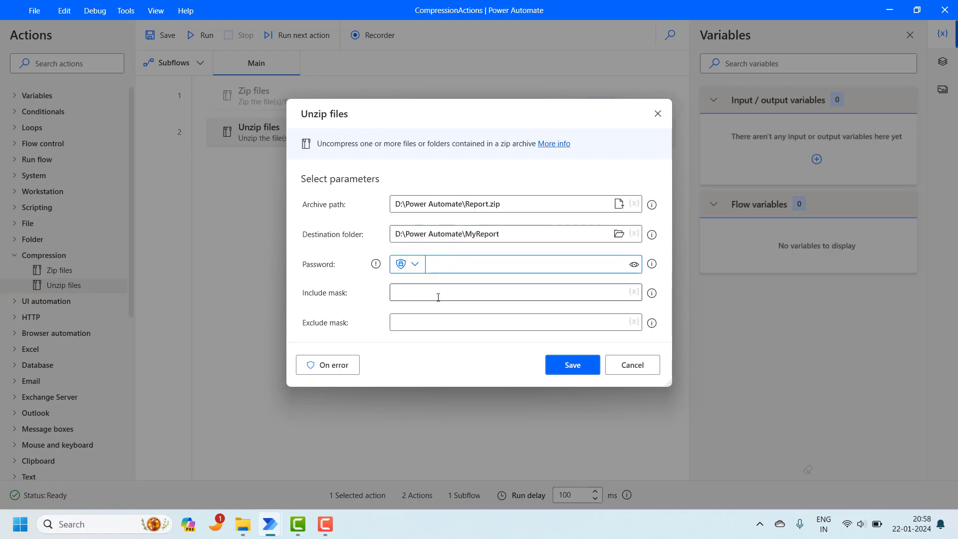
text(12345)
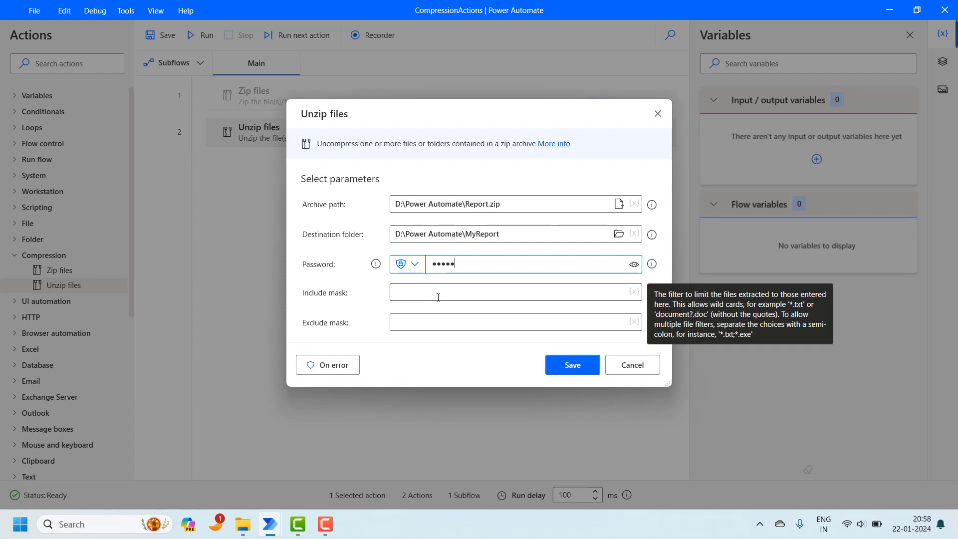
click(562, 368)
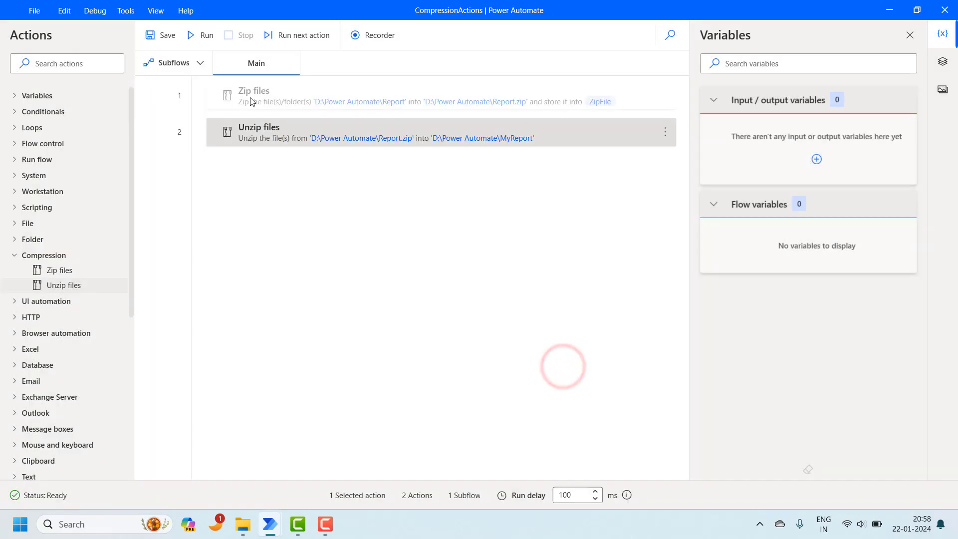
click(201, 36)
Step: Confirm MyReport holds an extracted Report folder of 38 items, then reopen the Unzip files action
mouse_move(247, 519)
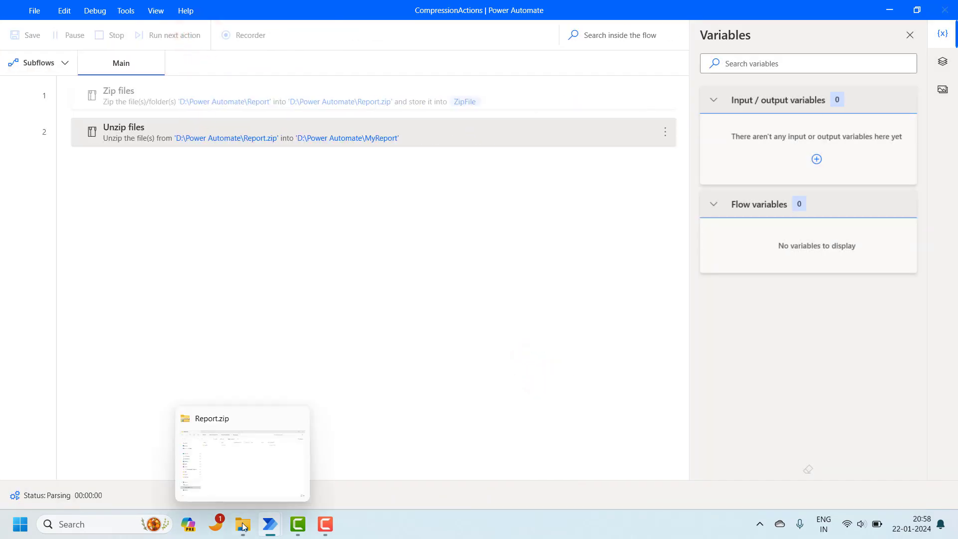
click(250, 468)
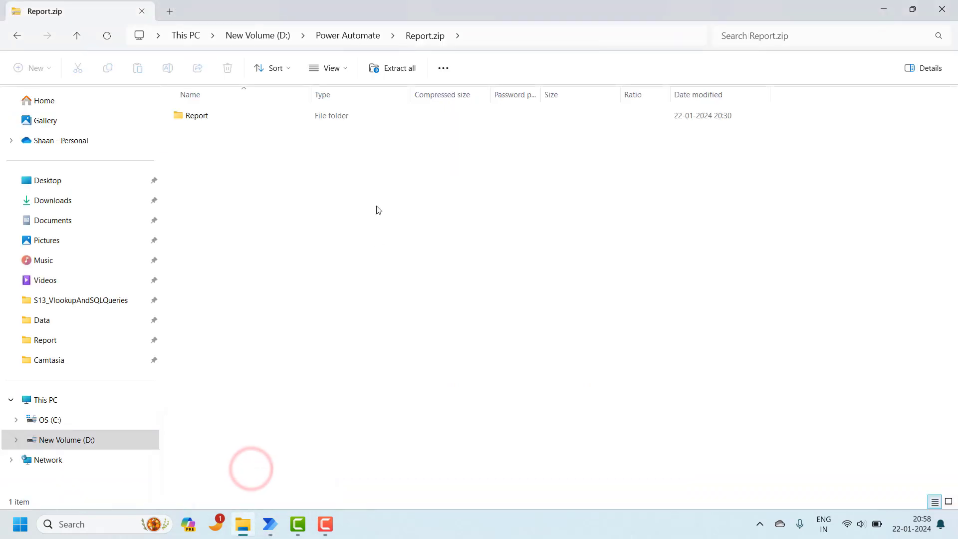
click(356, 36)
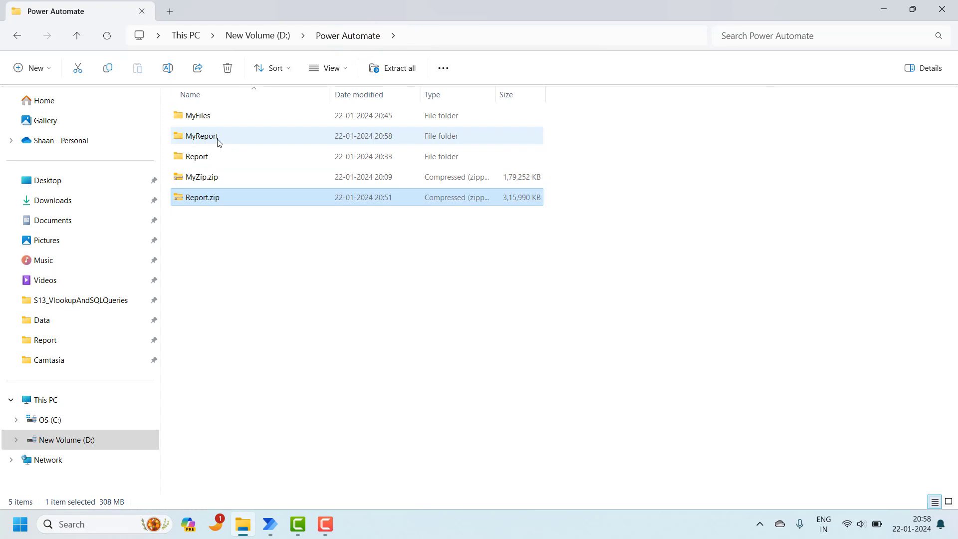
double_click(217, 138)
double_click(232, 118)
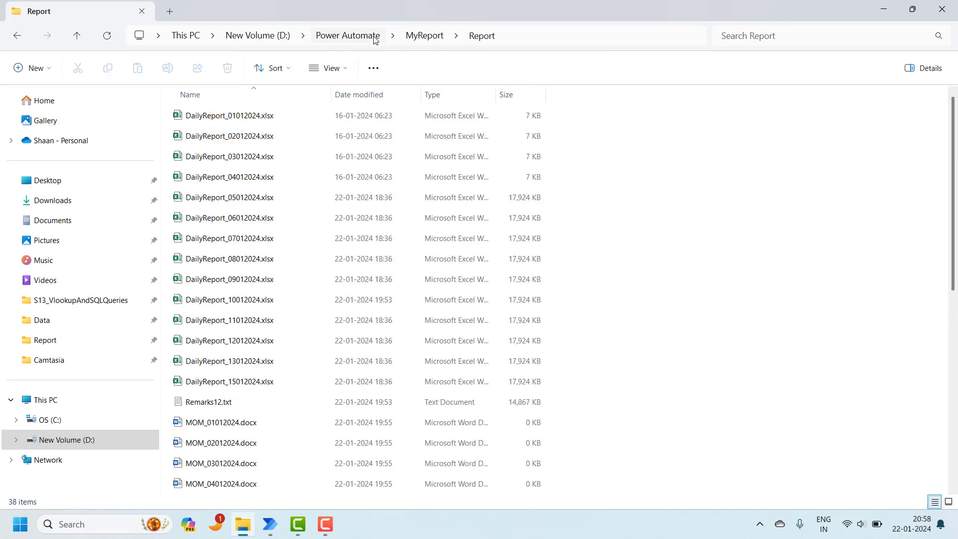
click(374, 36)
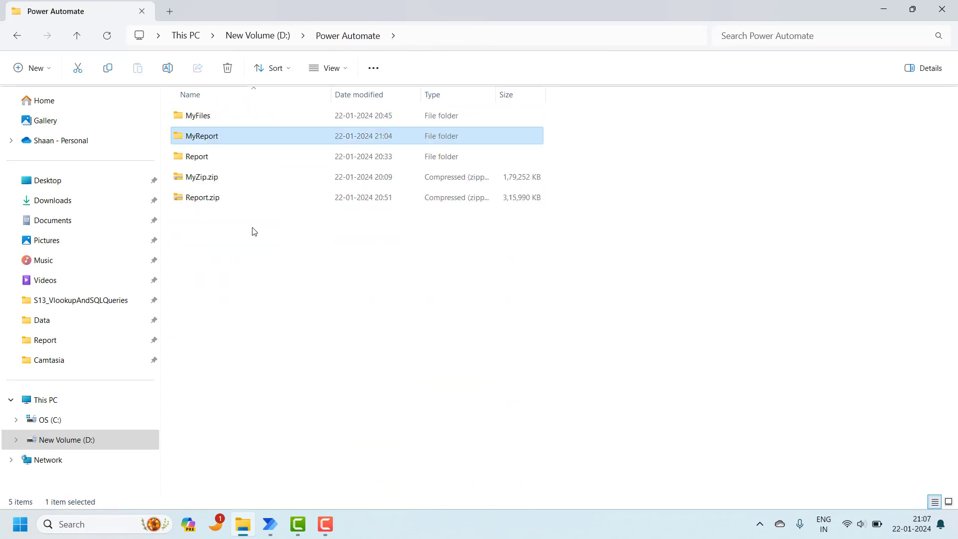
mouse_move(272, 523)
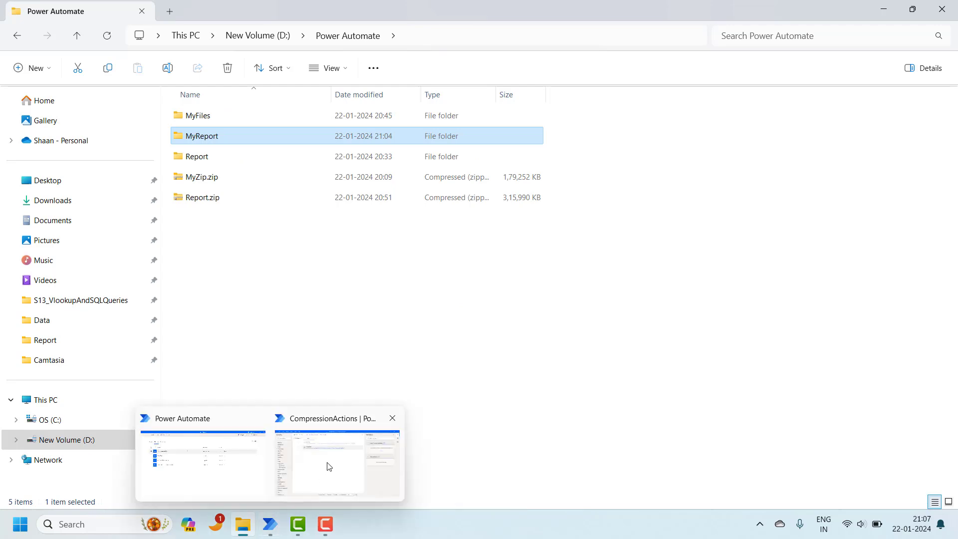
click(330, 460)
double_click(577, 144)
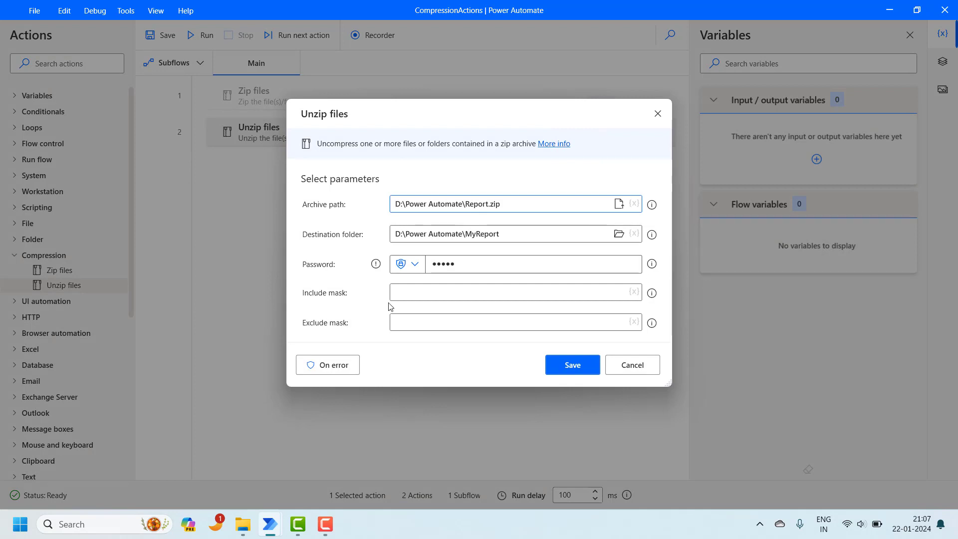
Step: Inspect the Include mask and Exclude mask fields, then switch to the Power Automate folder in Explorer
click(404, 296)
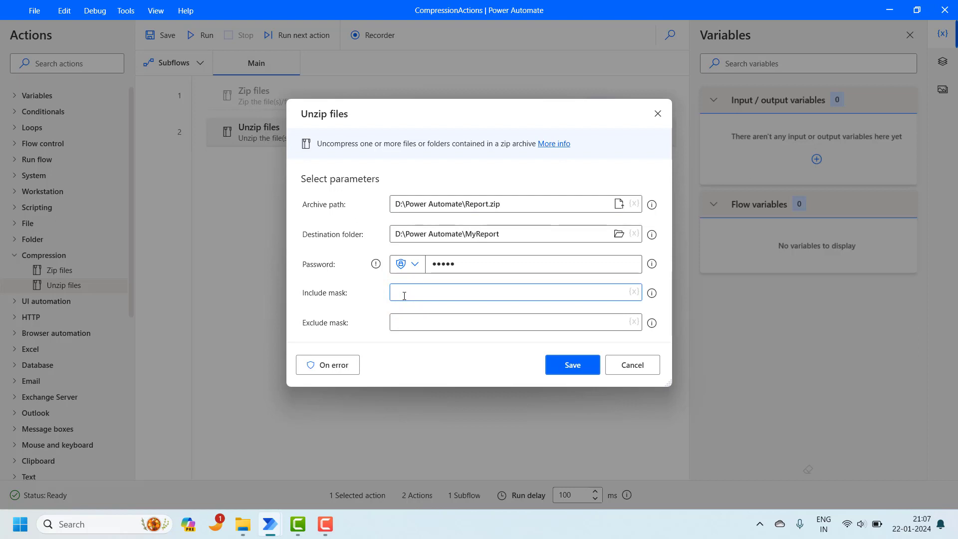
click(405, 319)
click(404, 292)
click(403, 322)
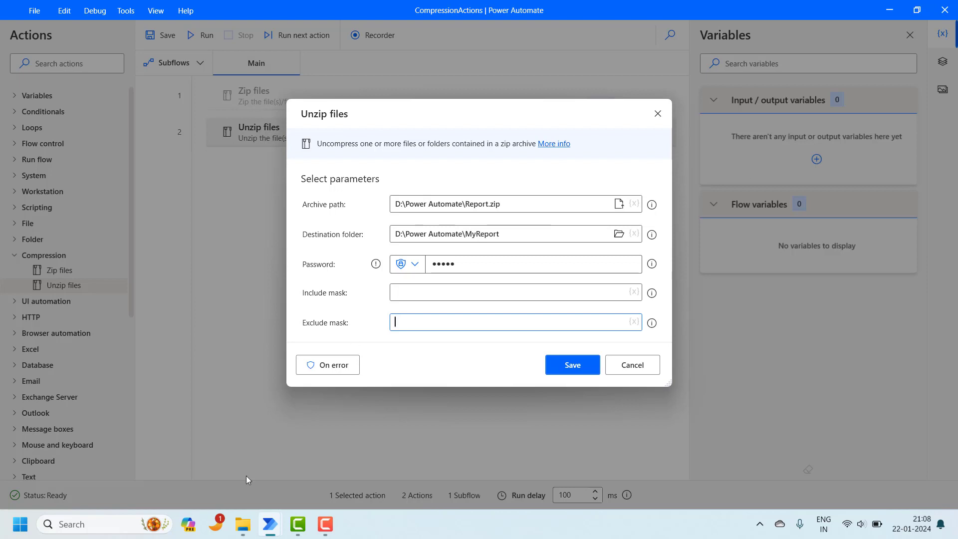
mouse_move(242, 529)
click(255, 484)
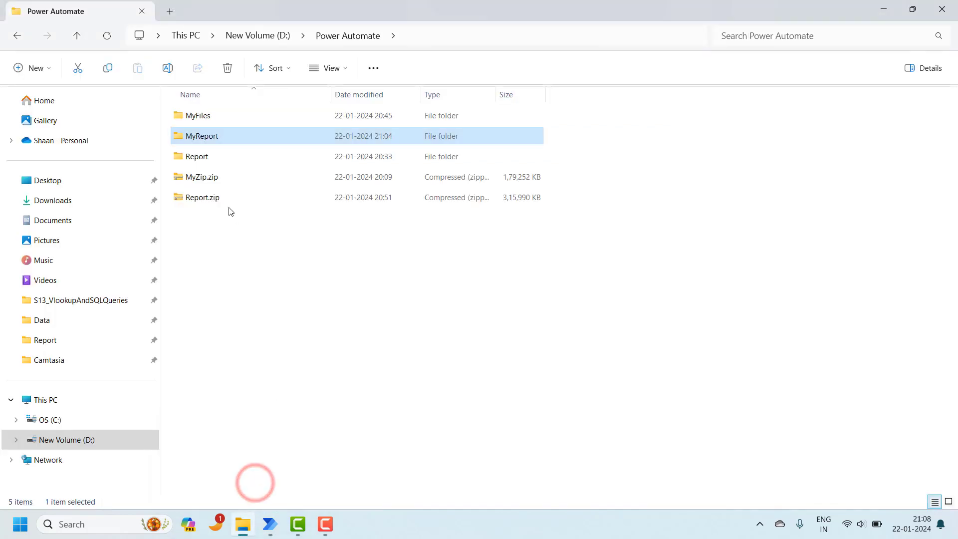
Step: Browse Report.zip's Report folder listing 40 DailyReport and MOM files, selecting DailyReport_04012024.xlsx
double_click(213, 197)
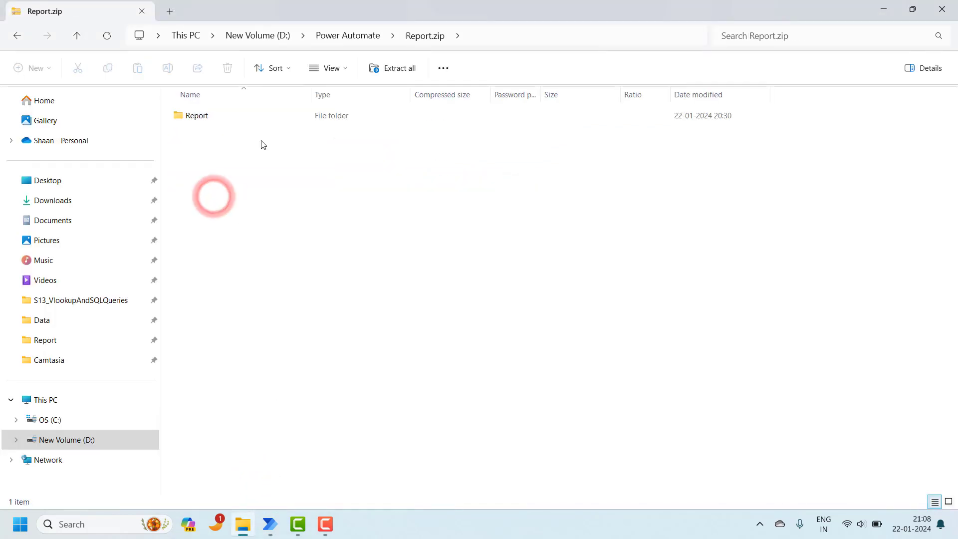
double_click(243, 118)
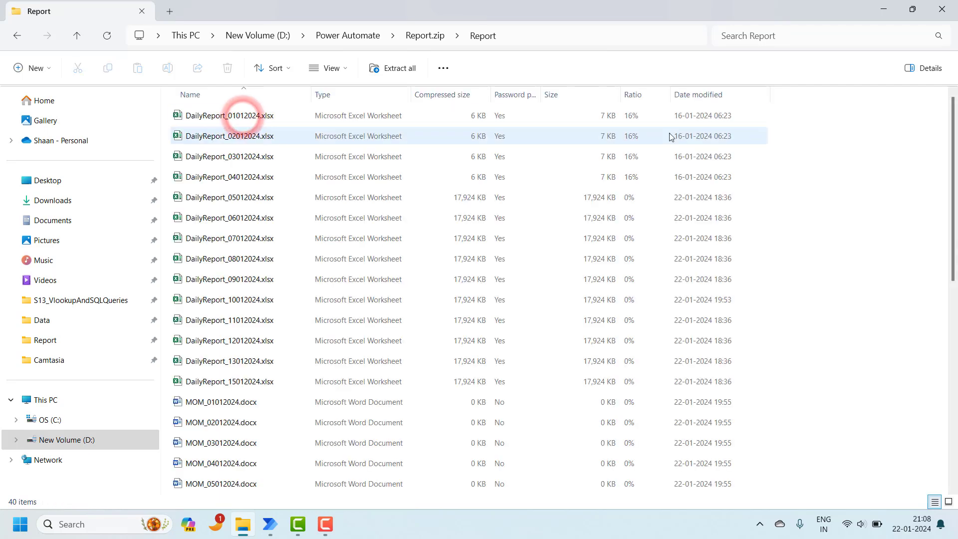
drag(949, 144, 951, 120)
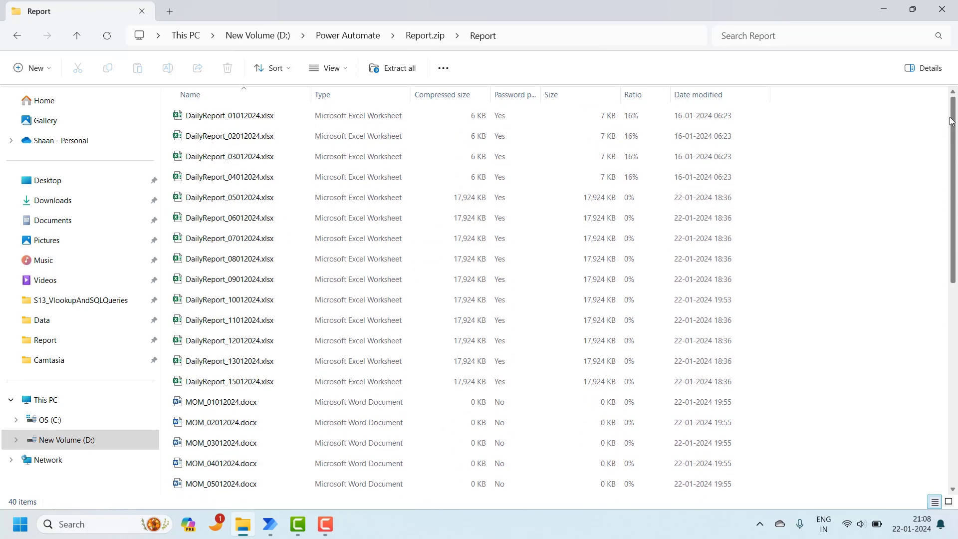
click(266, 177)
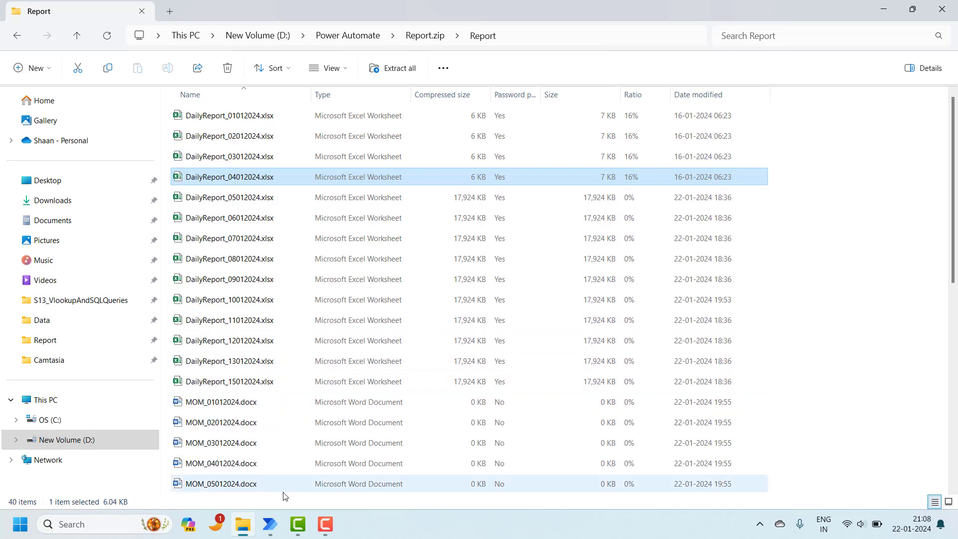
Step: Set the Unzip files include mask to *.xlsx and save the action
mouse_move(270, 522)
click(310, 477)
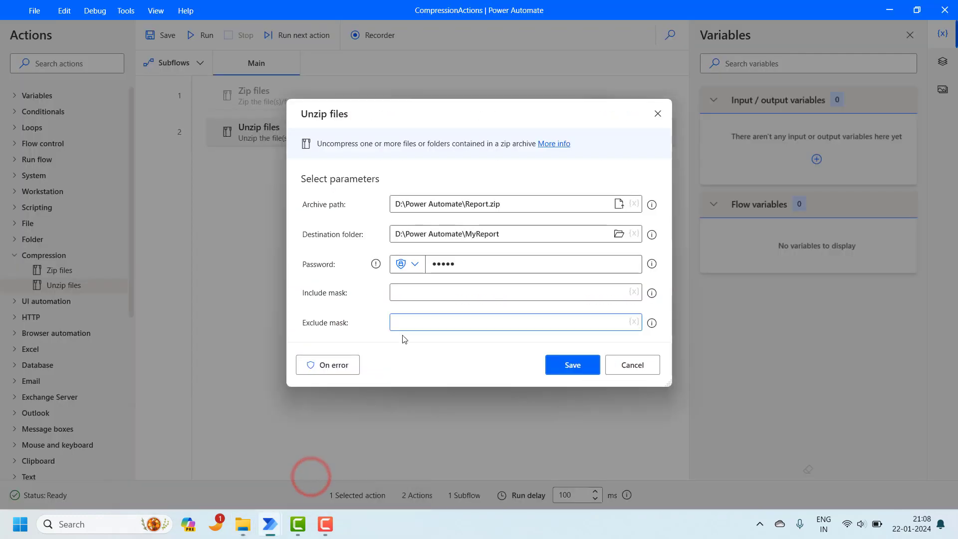
click(400, 294)
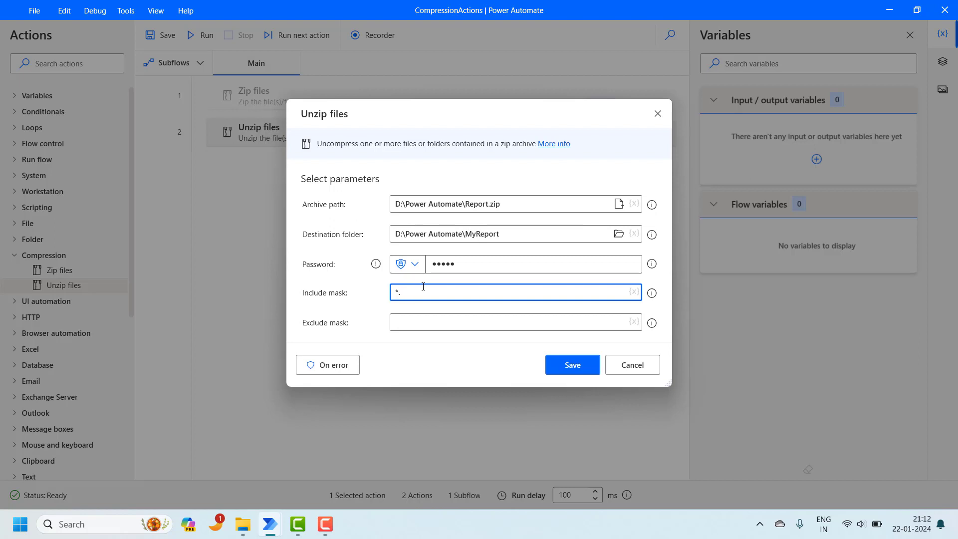
text(xlsx)
drag(401, 292, 425, 293)
click(557, 364)
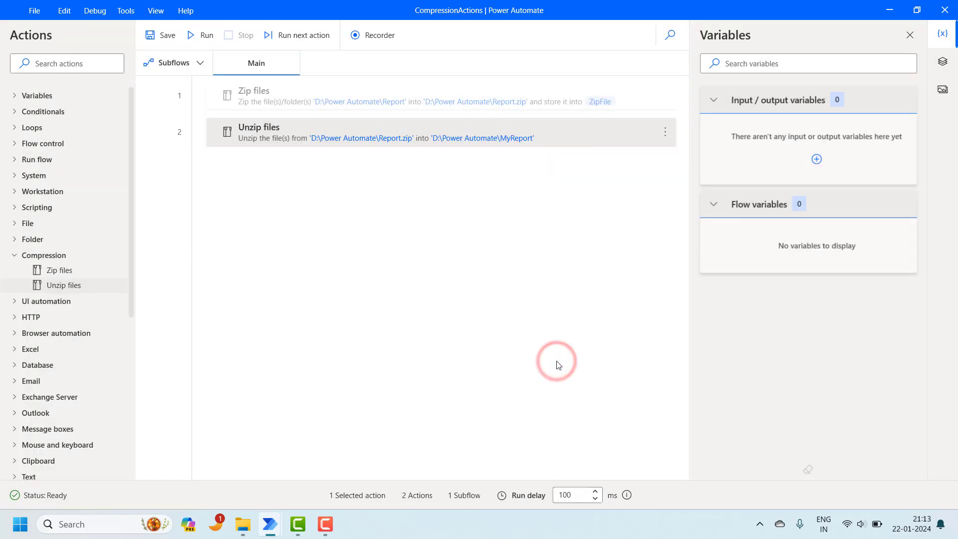
Step: Delete the old MyReport folder and rerun the flow
mouse_move(243, 523)
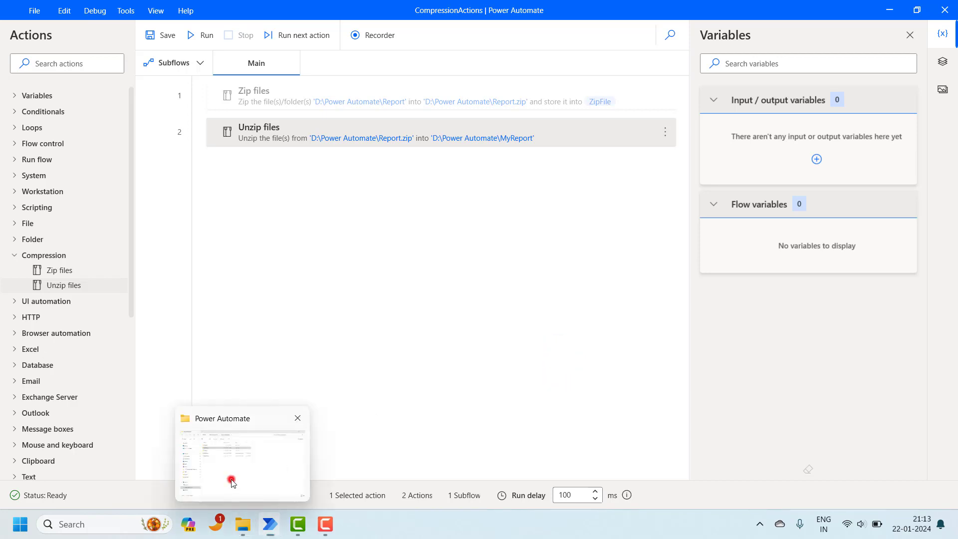
click(231, 479)
key(Delete)
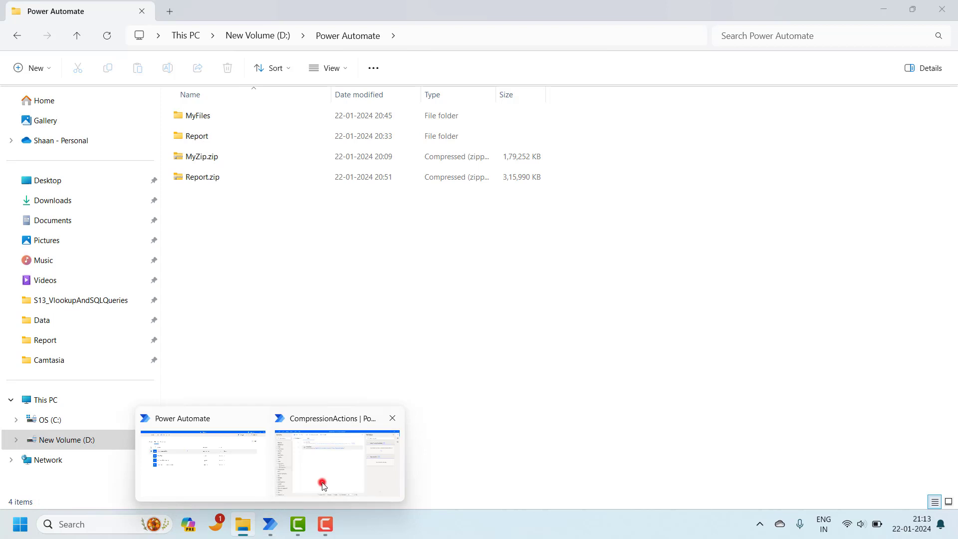
click(322, 482)
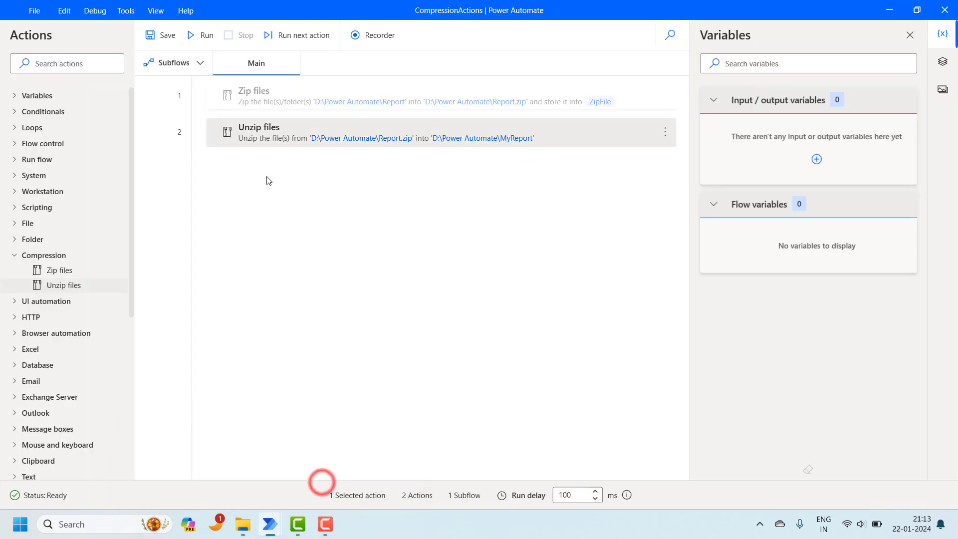
click(205, 35)
Step: Confirm MyReport\Report now holds only 14 DailyReport .xlsx workbooks
mouse_move(239, 530)
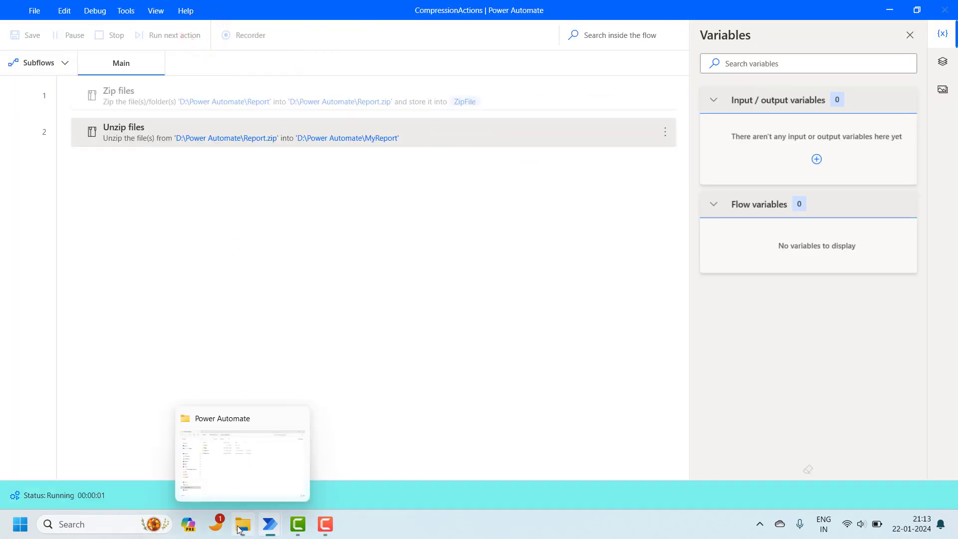
click(253, 473)
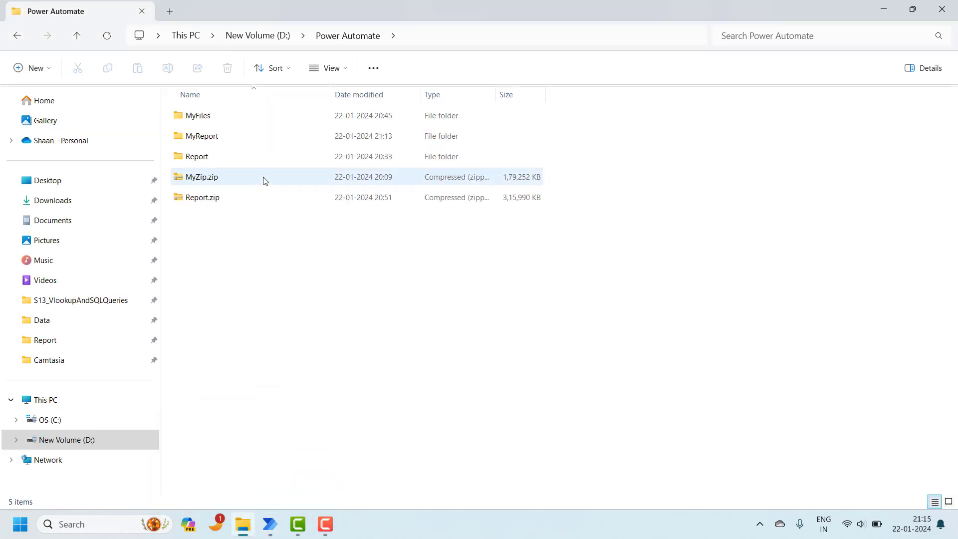
double_click(242, 139)
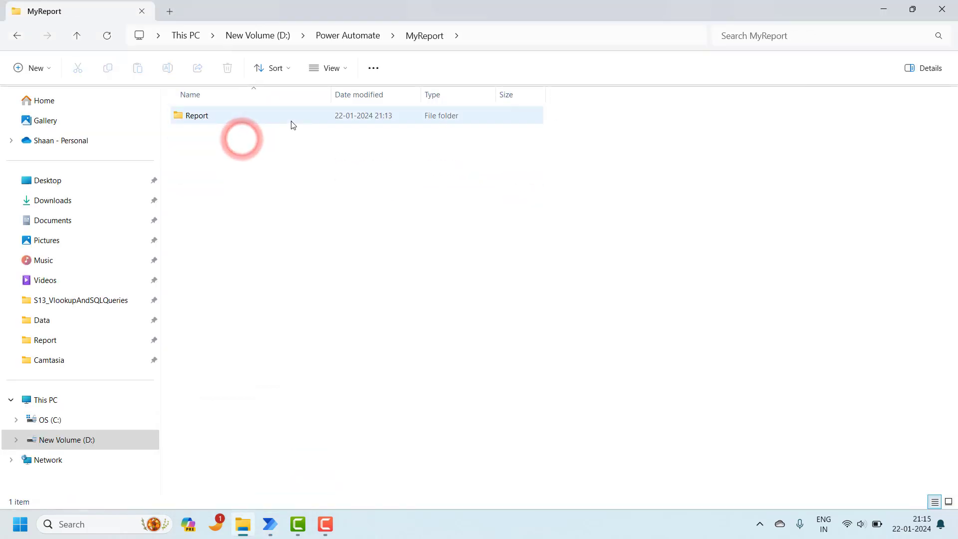
double_click(260, 114)
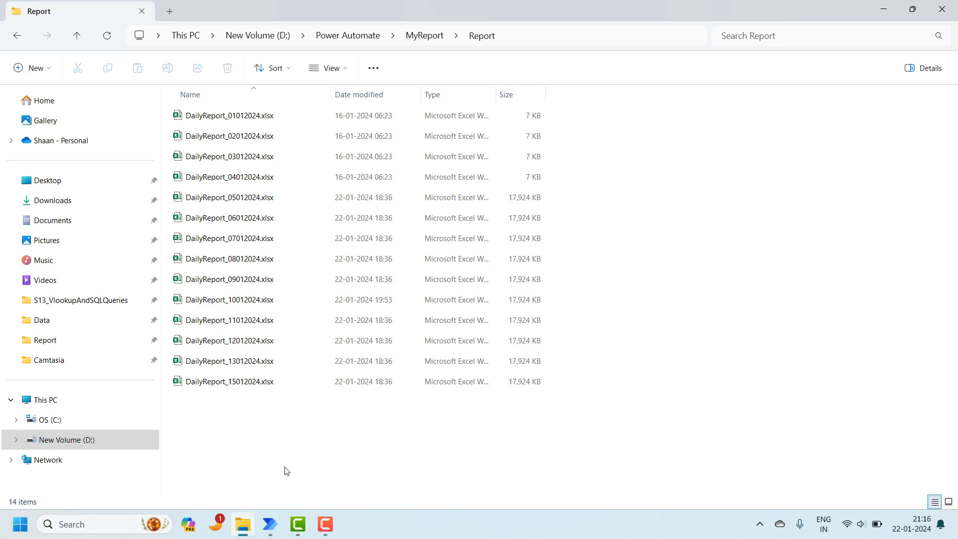
mouse_move(270, 524)
click(337, 473)
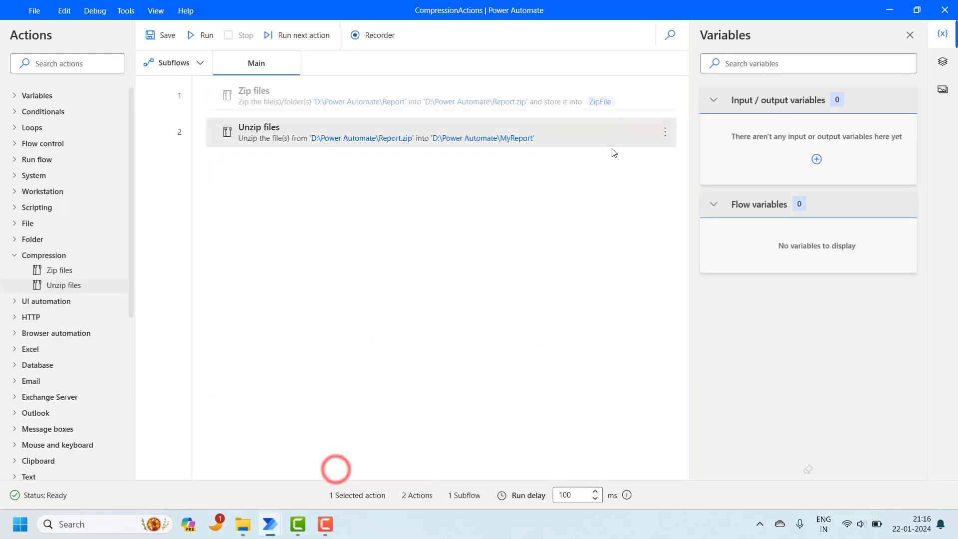
Step: Extend the Unzip files include mask to *.xlsx;*.docx and save the action
double_click(609, 134)
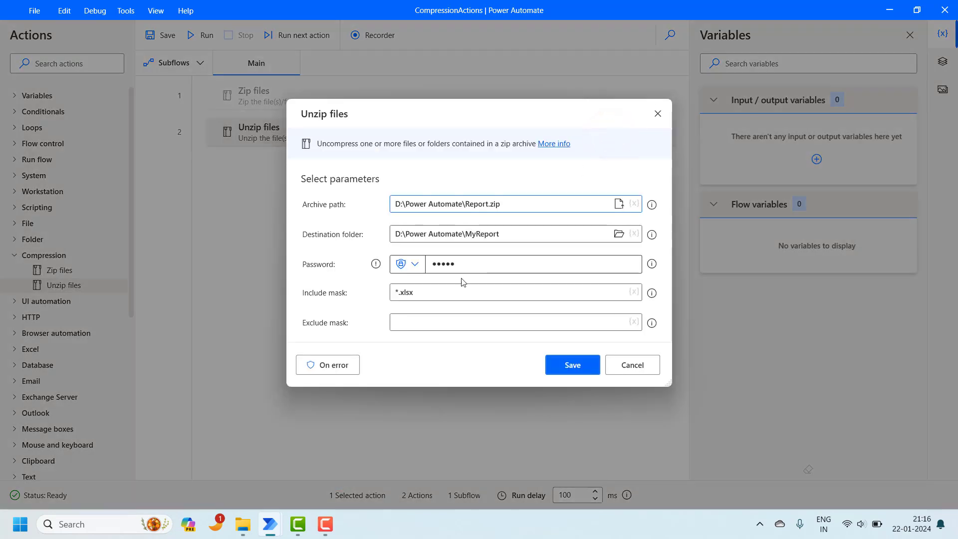
click(430, 294)
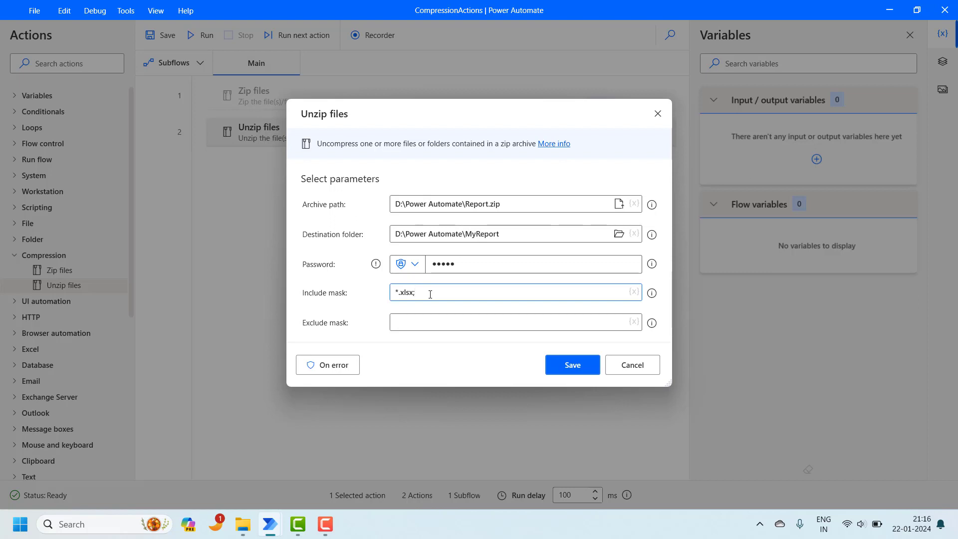
text(*.docx)
click(568, 366)
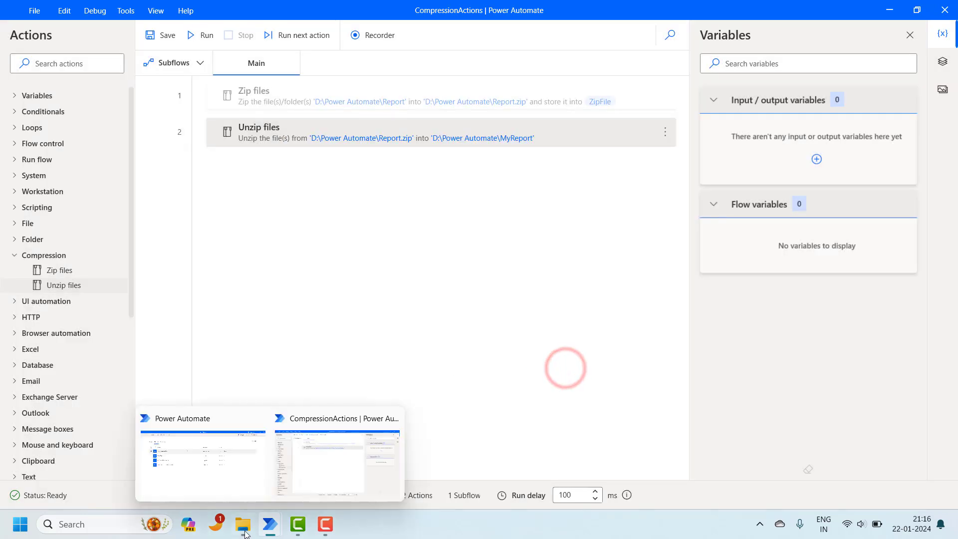
Step: Delete the existing MyReport folder and run the compression flow again
mouse_move(244, 529)
click(250, 459)
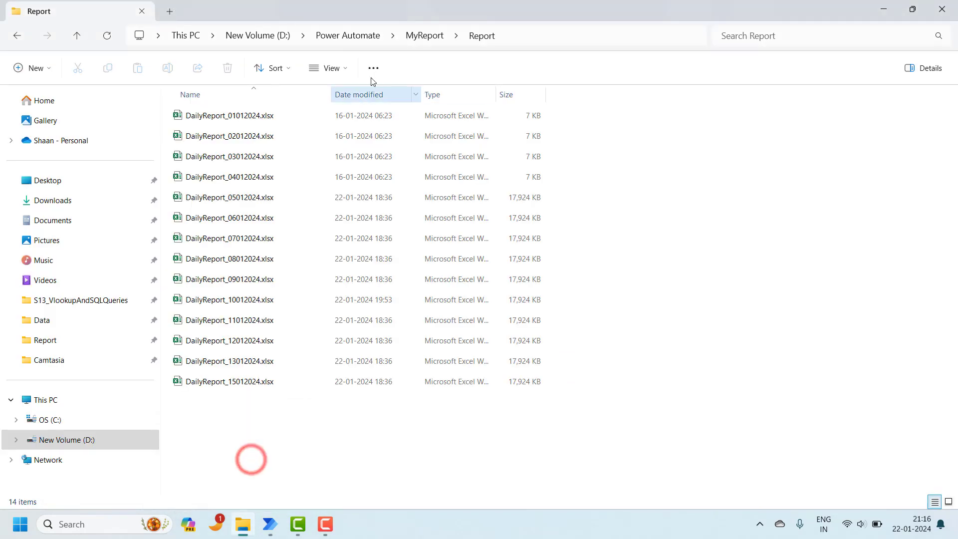
click(373, 35)
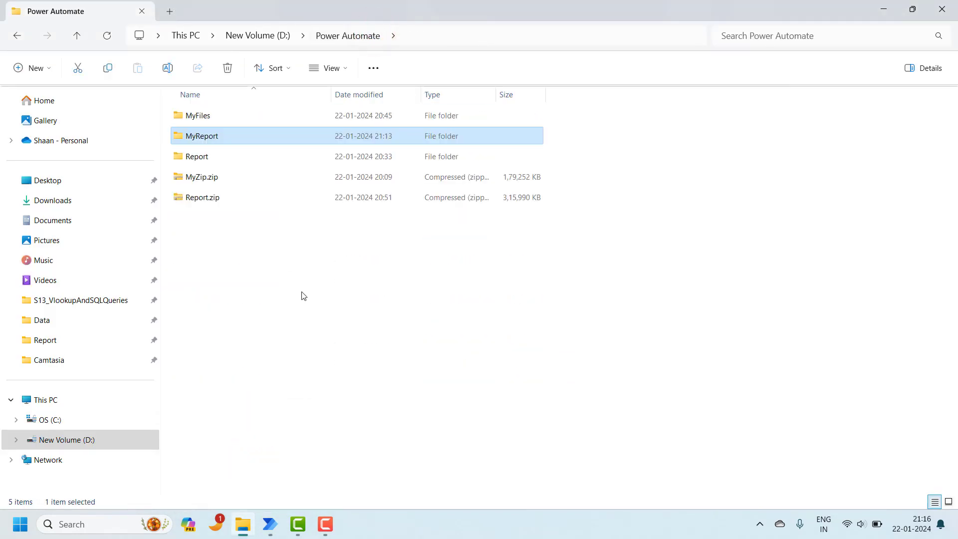
key(Delete)
mouse_move(270, 524)
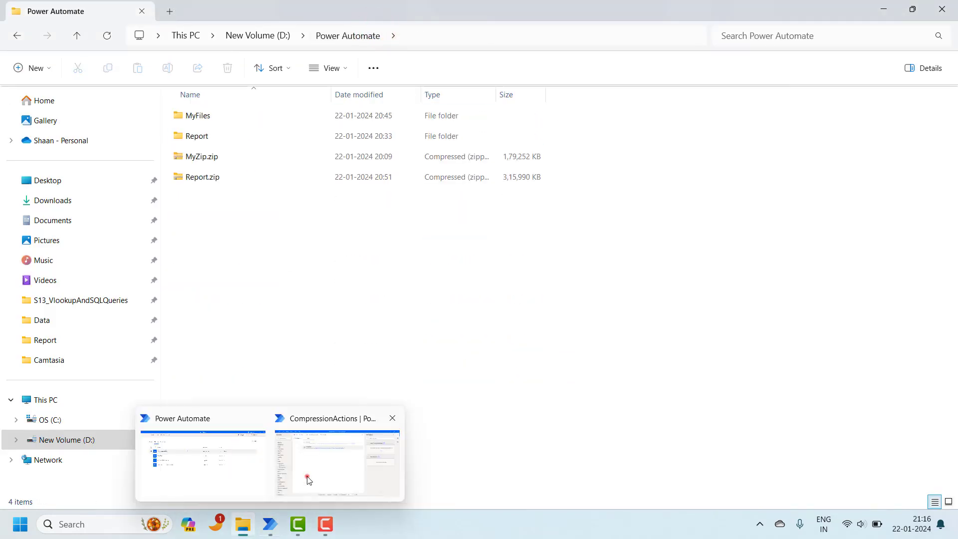
click(309, 480)
click(196, 35)
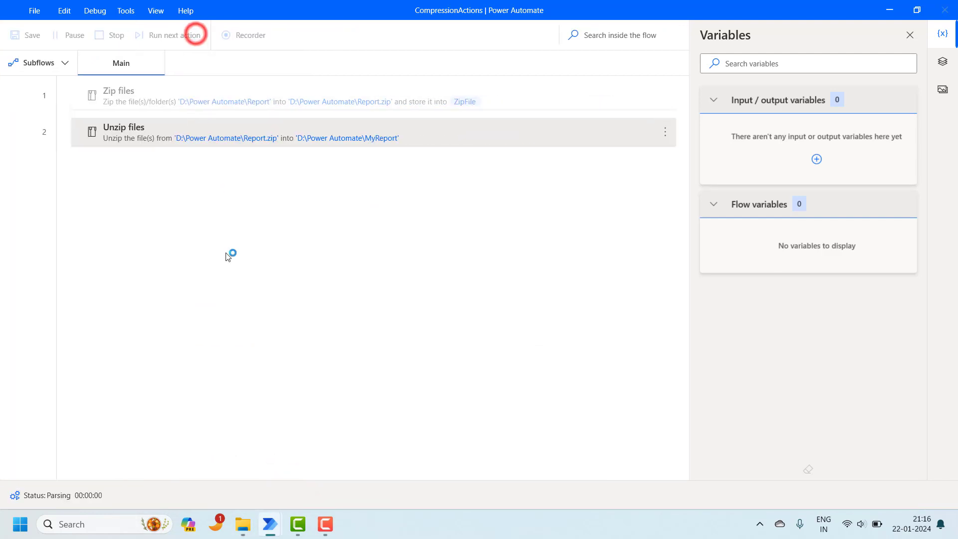
Step: Check that MyReport\Report now holds 21 DailyReport workbooks and MOM documents
mouse_move(243, 524)
click(236, 445)
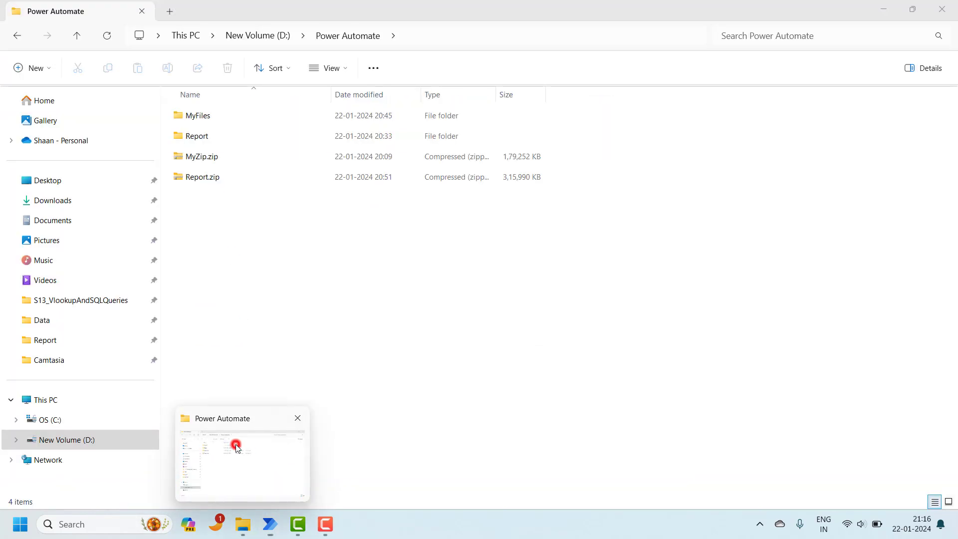
click(233, 136)
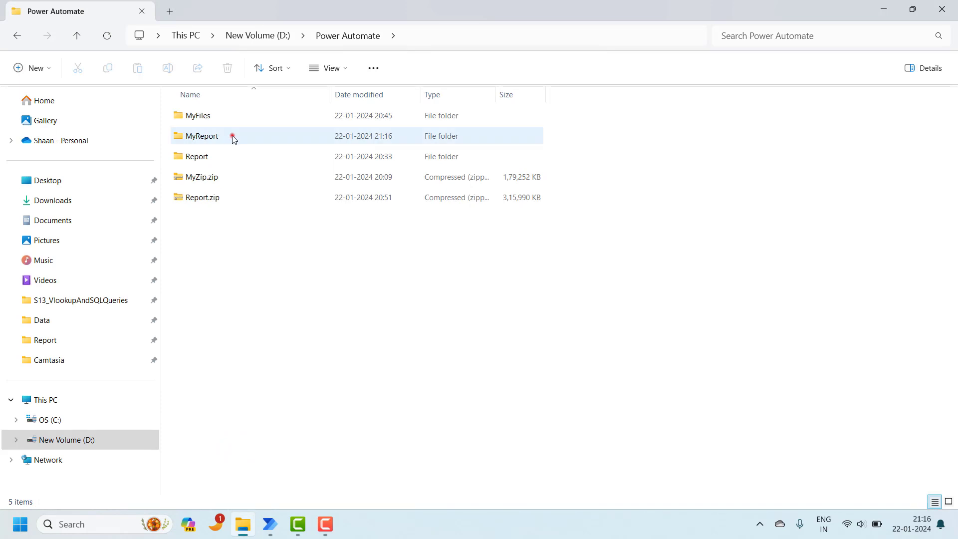
double_click(233, 137)
double_click(223, 114)
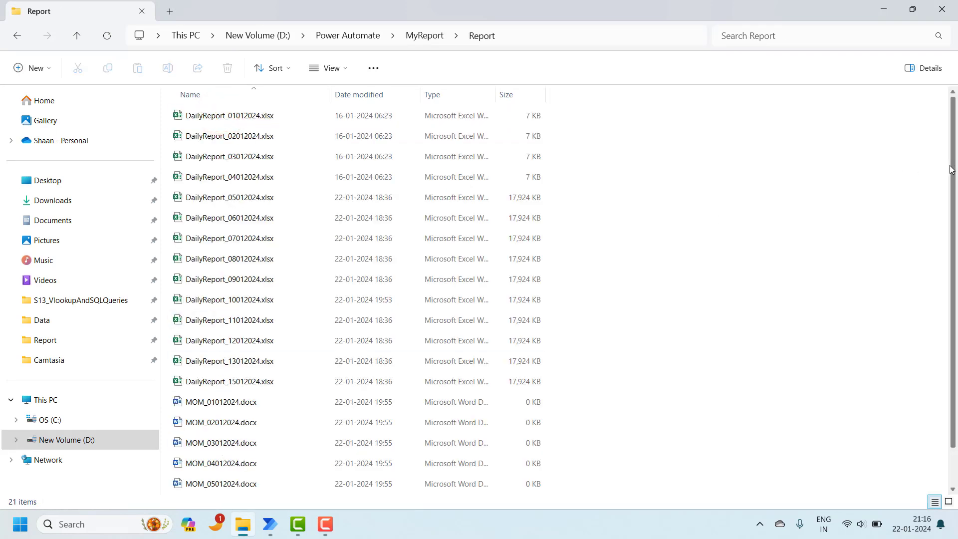
mouse_move(952, 166)
mouse_down()
mouse_move(954, 294)
mouse_move(952, 162)
mouse_up()
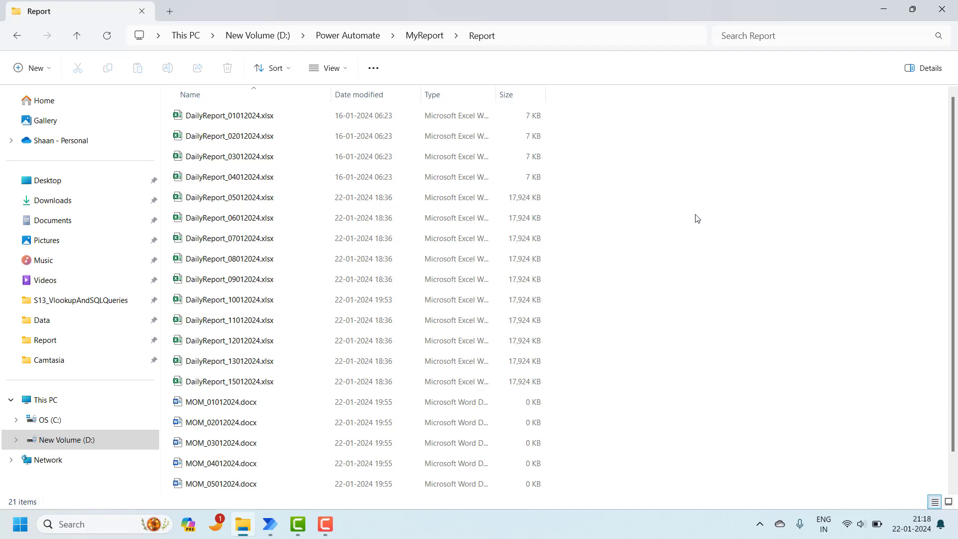
click(434, 35)
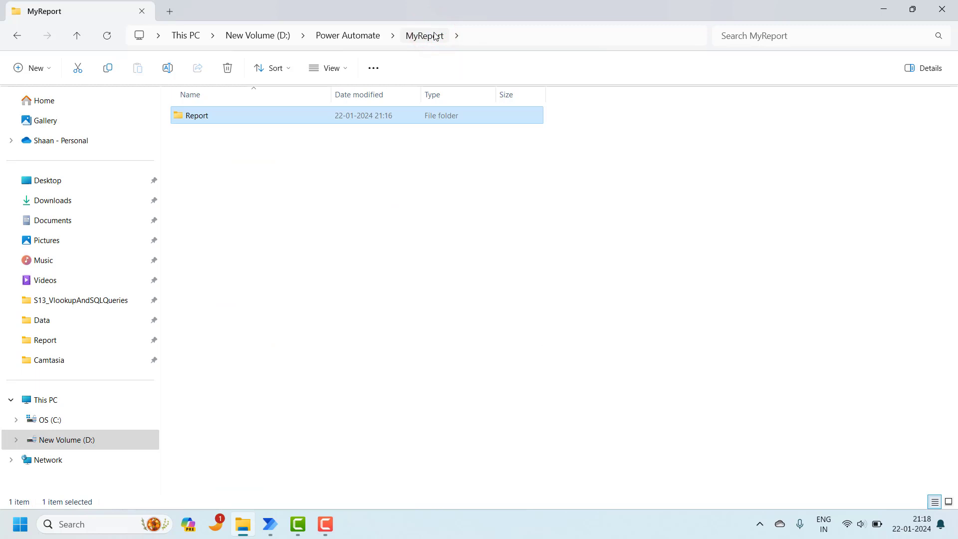
Step: Delete the MyReport folder again and open the Report folder inside Report.zip
click(372, 35)
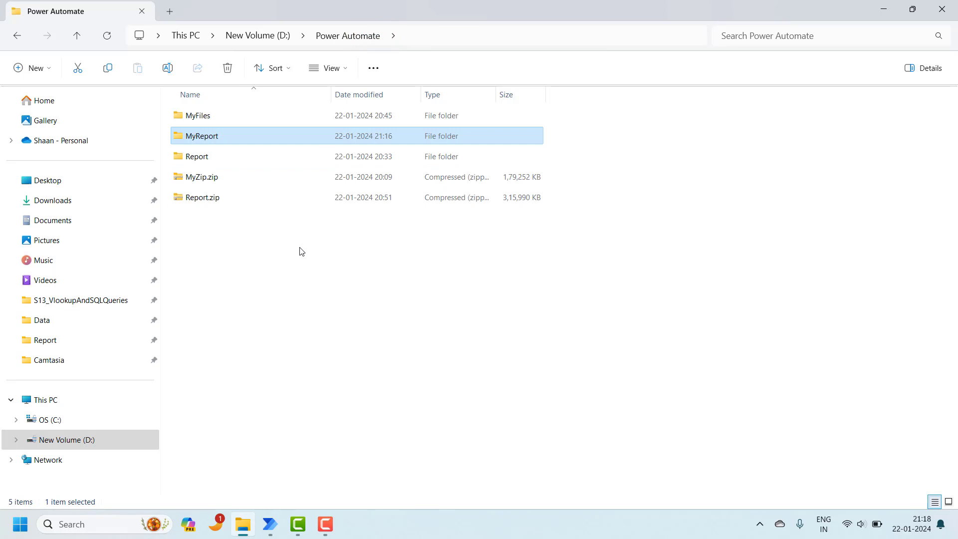
key(Delete)
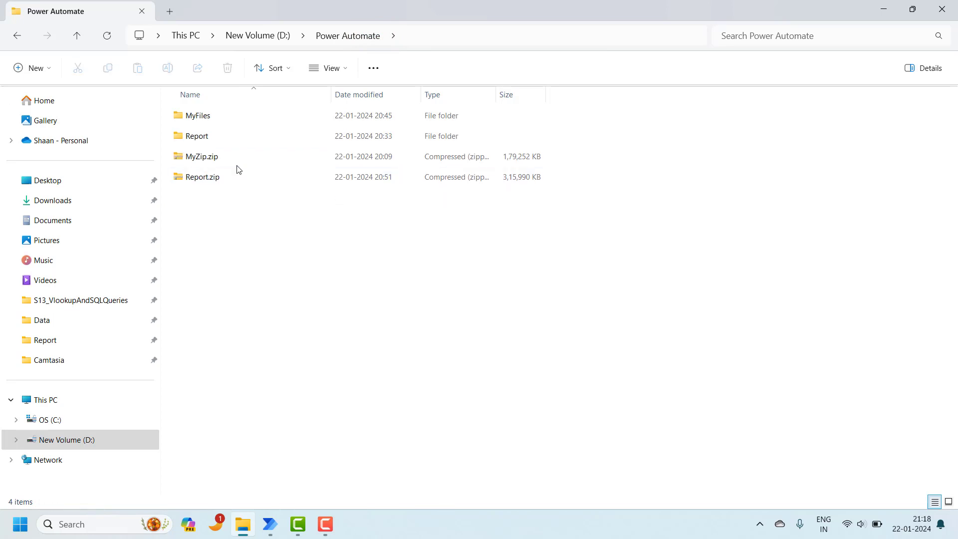
double_click(229, 175)
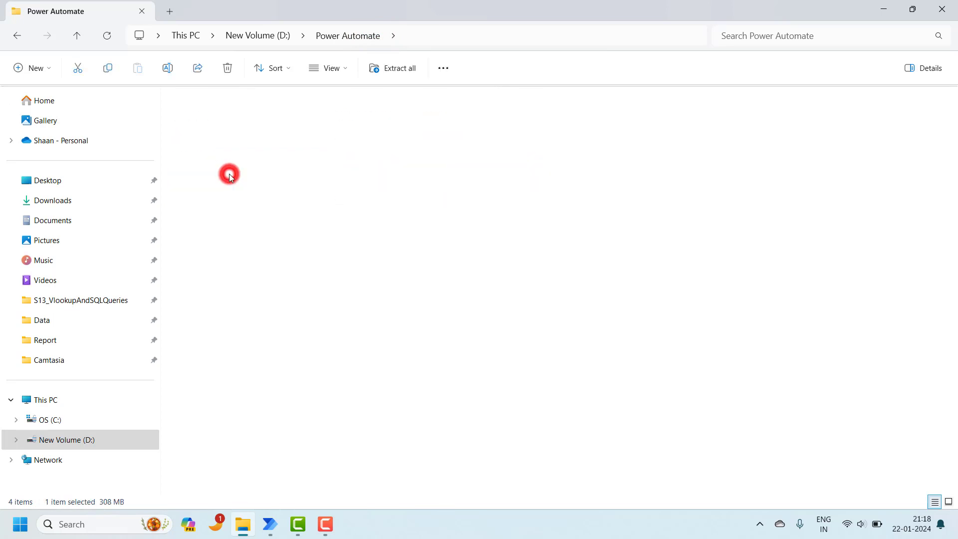
double_click(227, 121)
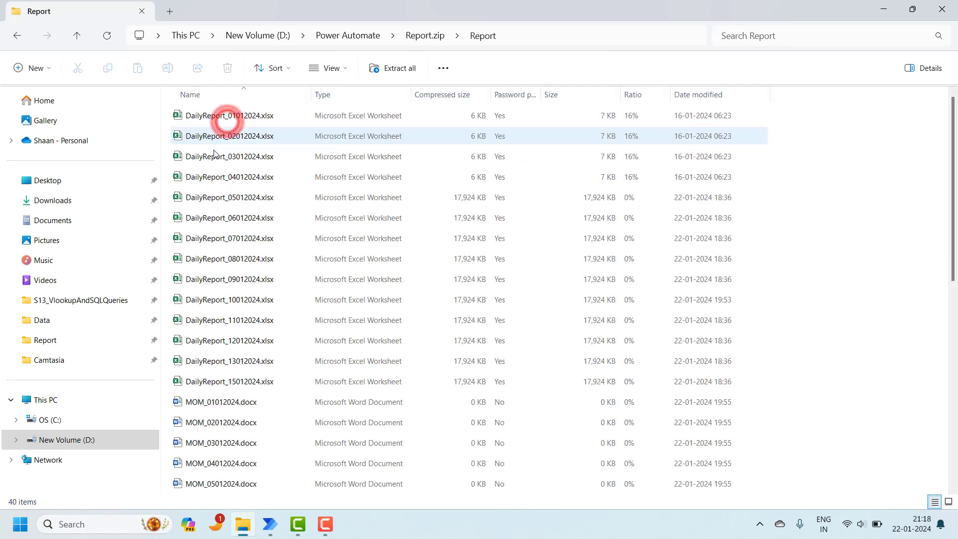
Step: Scroll through the archive's 40 files, then return to the CompressionActions flow
drag(954, 165, 951, 140)
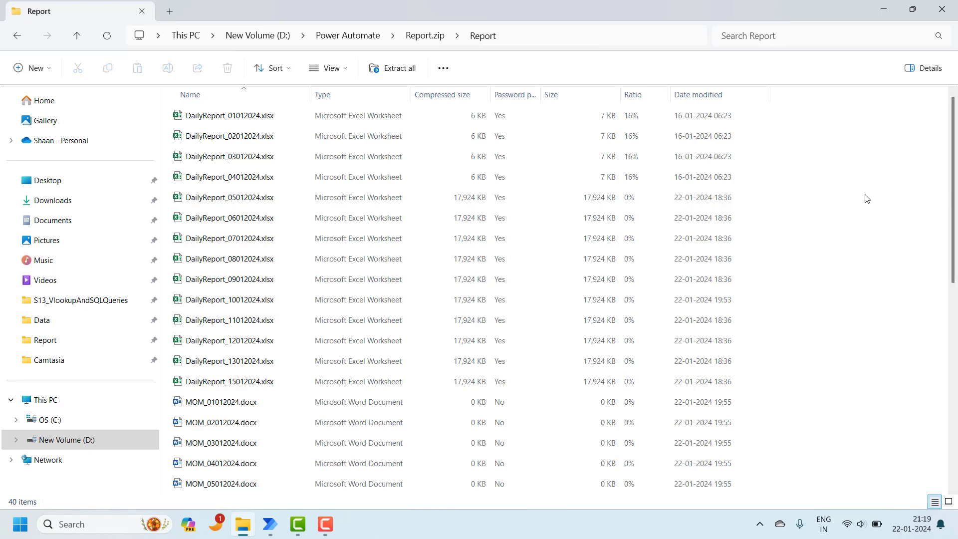
mouse_move(272, 525)
click(326, 478)
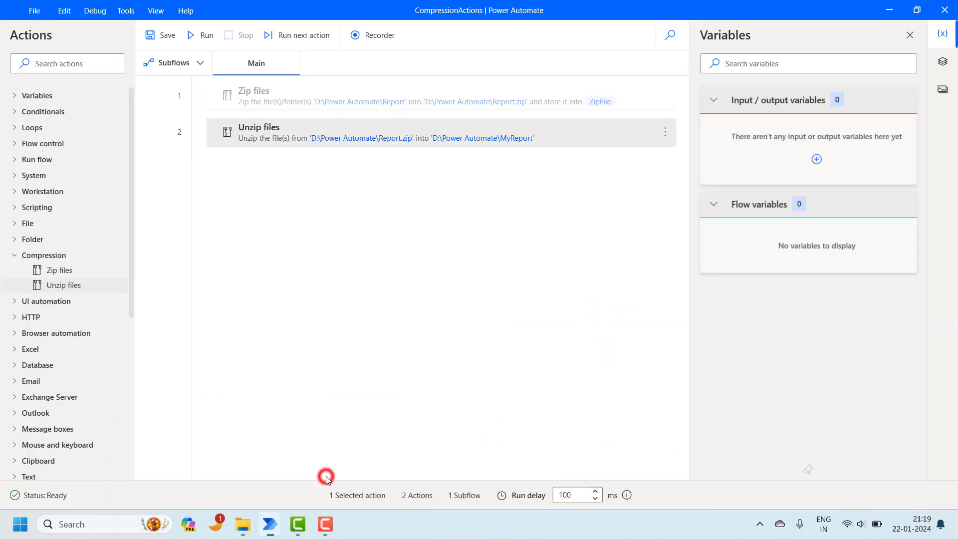
Step: Set the Unzip files action to no include mask and an exclude mask of *.xlsx
click(567, 143)
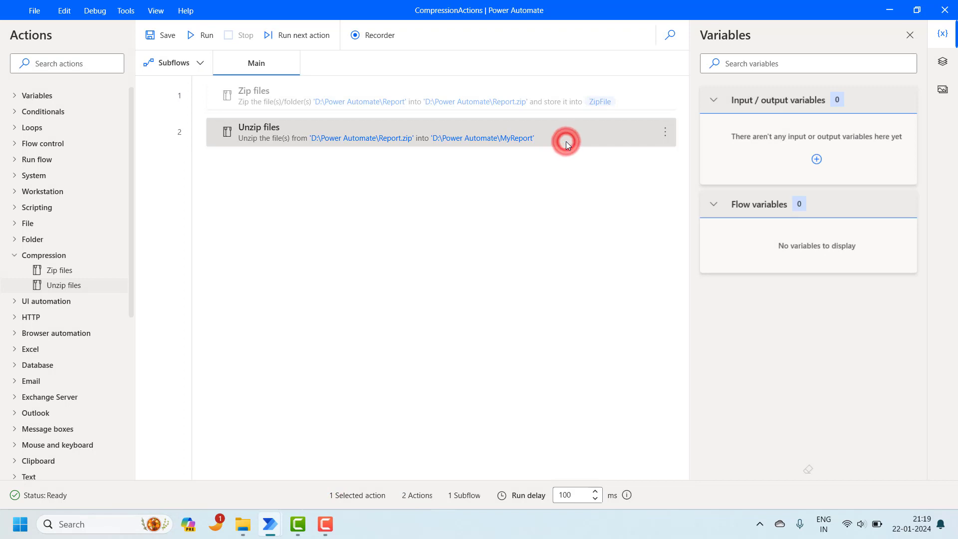
double_click(566, 142)
drag(457, 292, 381, 292)
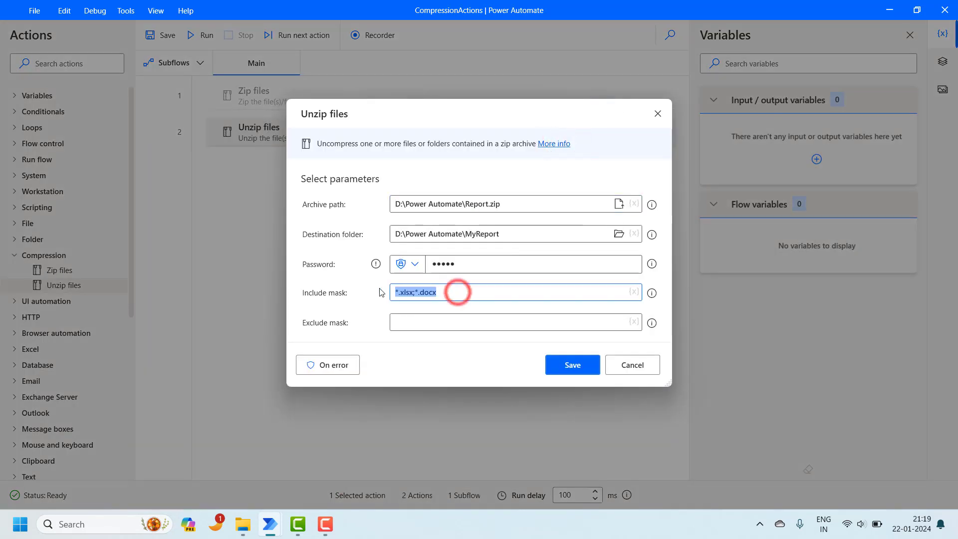
key(BackSpace)
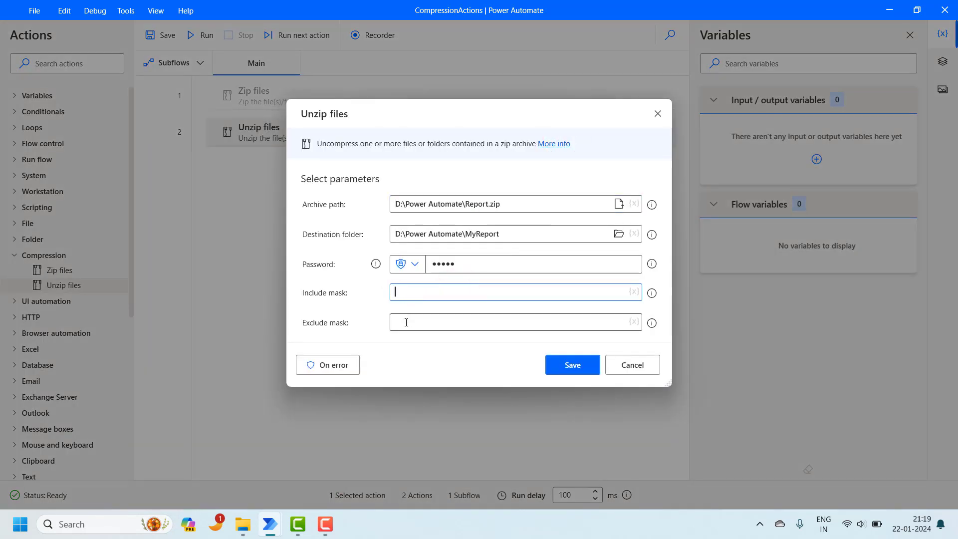
click(406, 322)
text(*)
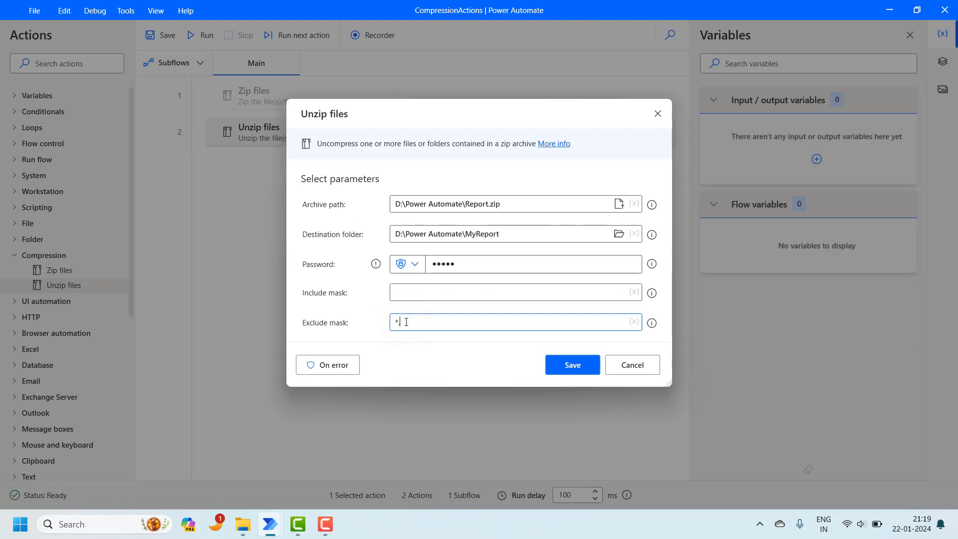
text(.xlsx)
click(570, 365)
Step: Run the flow again and bring File Explorer back to the front
click(197, 37)
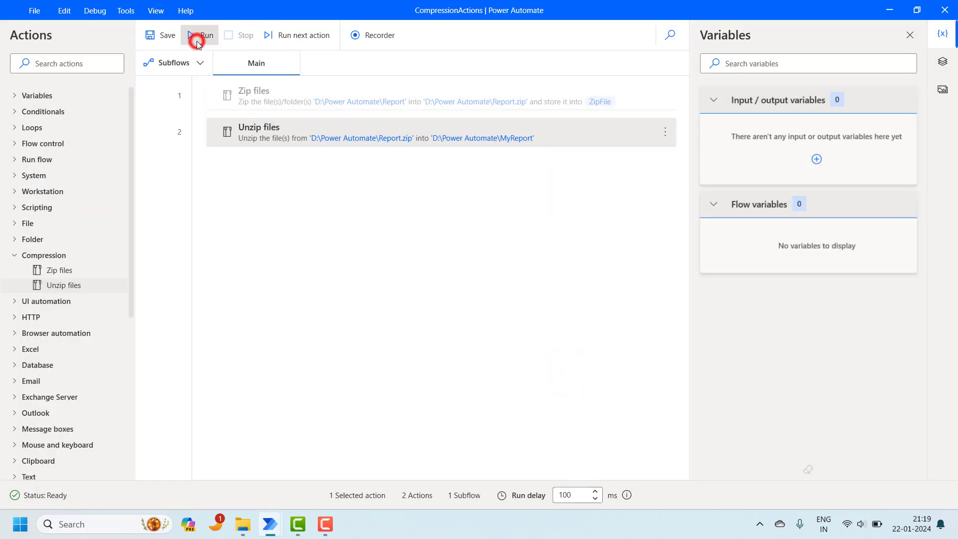
mouse_move(243, 530)
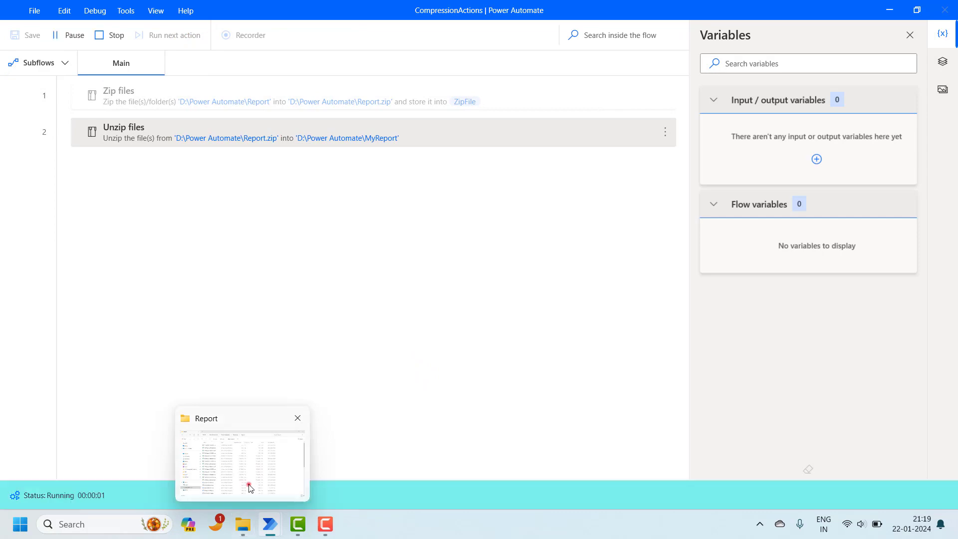
click(248, 484)
Step: Open MyReport\Report and check its 26 MOM .docx and Remarks .txt files
click(428, 36)
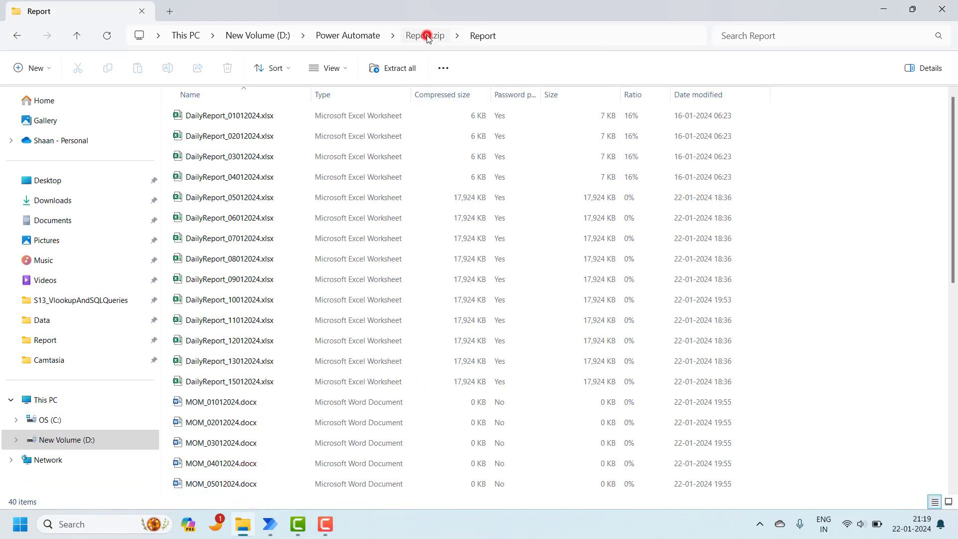
click(360, 36)
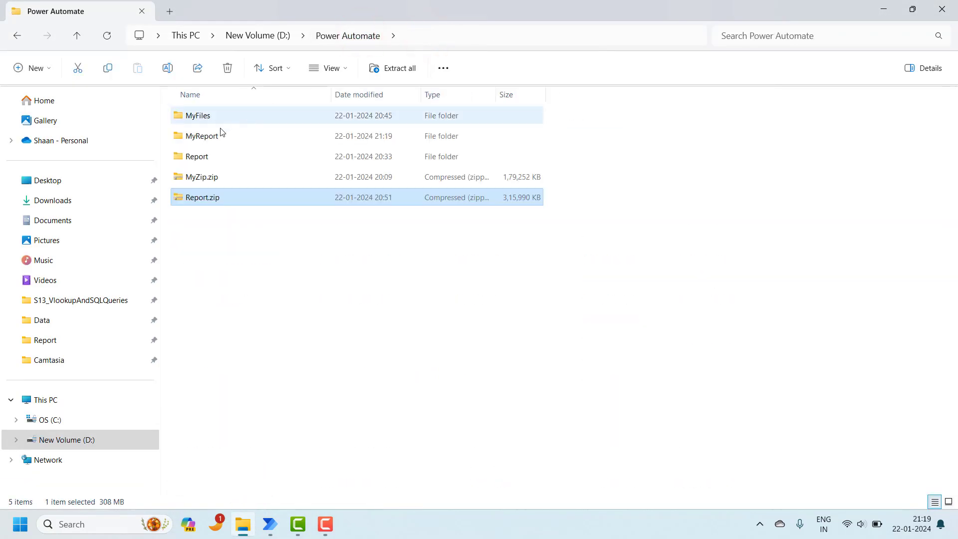
double_click(205, 137)
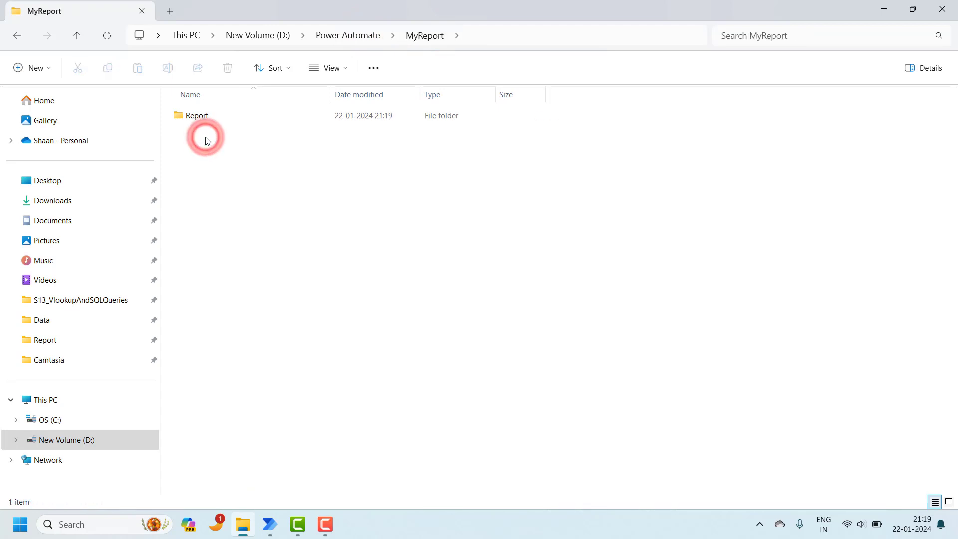
double_click(268, 122)
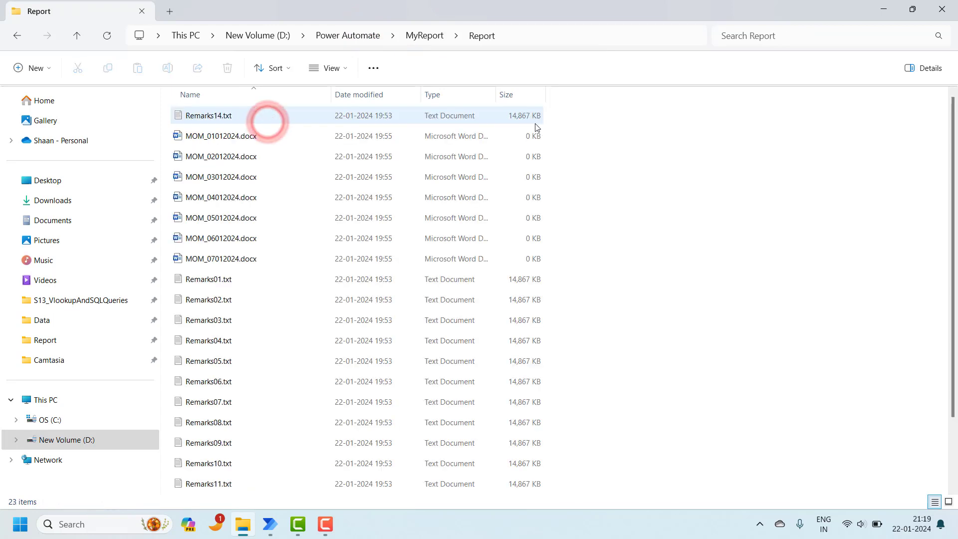
mouse_move(954, 138)
mouse_down()
mouse_move(955, 355)
mouse_move(957, 135)
mouse_up()
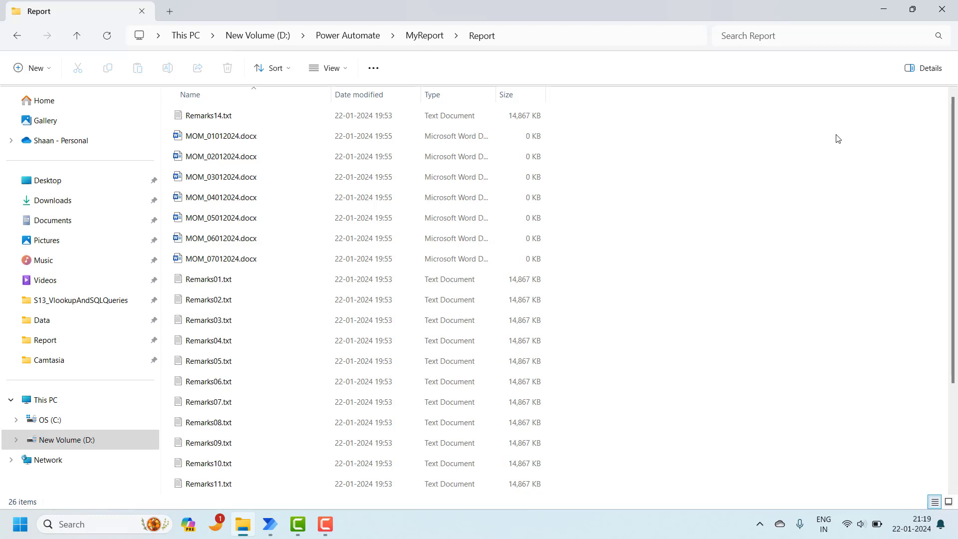
Step: Bring the CompressionActions flow back to the front and clear the action selection
mouse_move(270, 524)
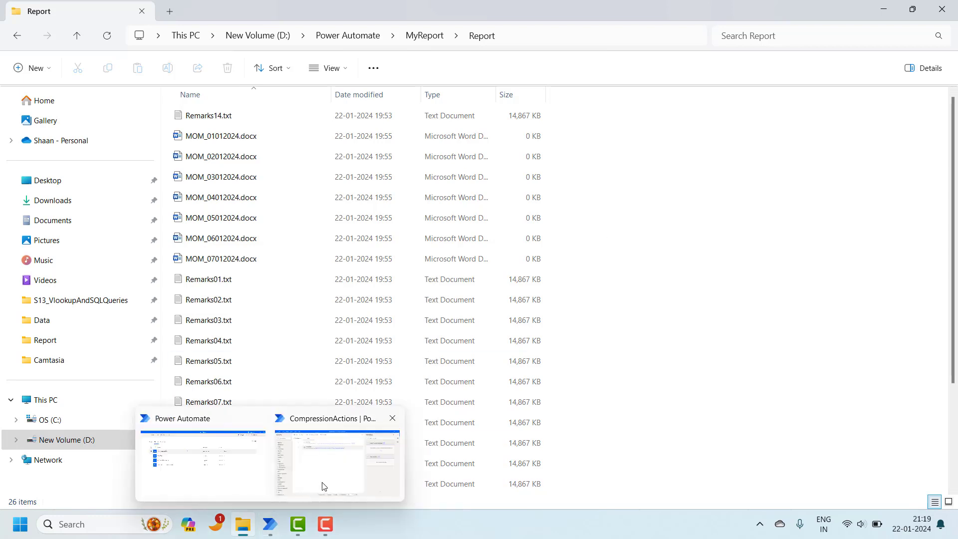
click(322, 486)
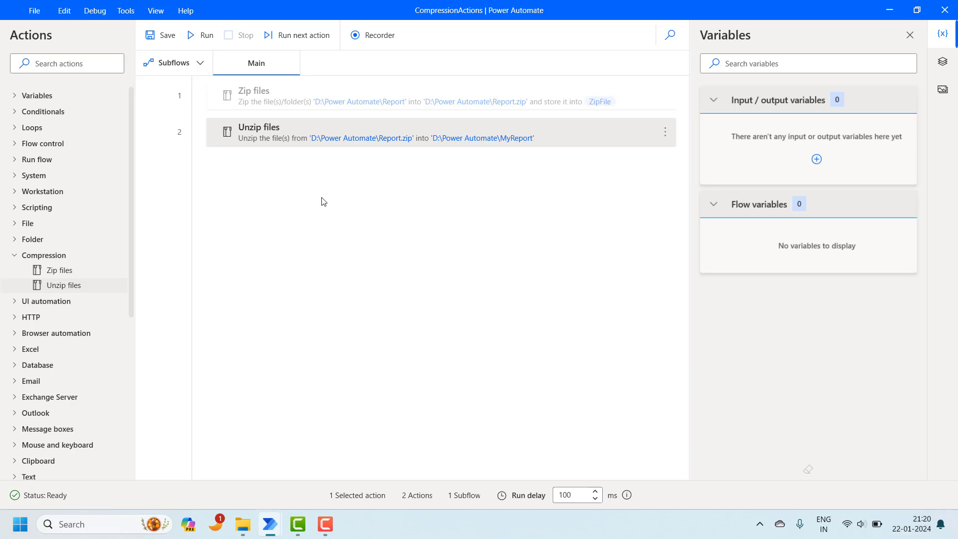
click(602, 401)
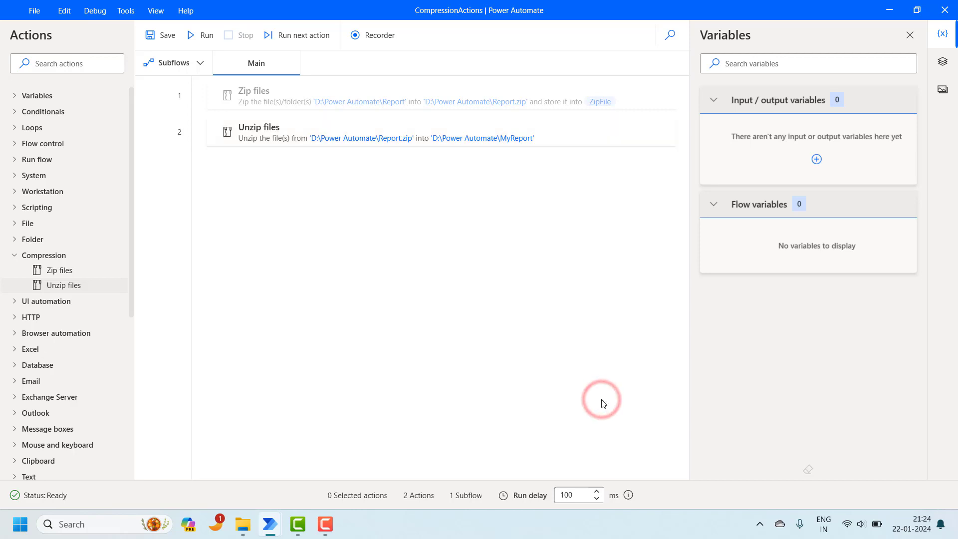